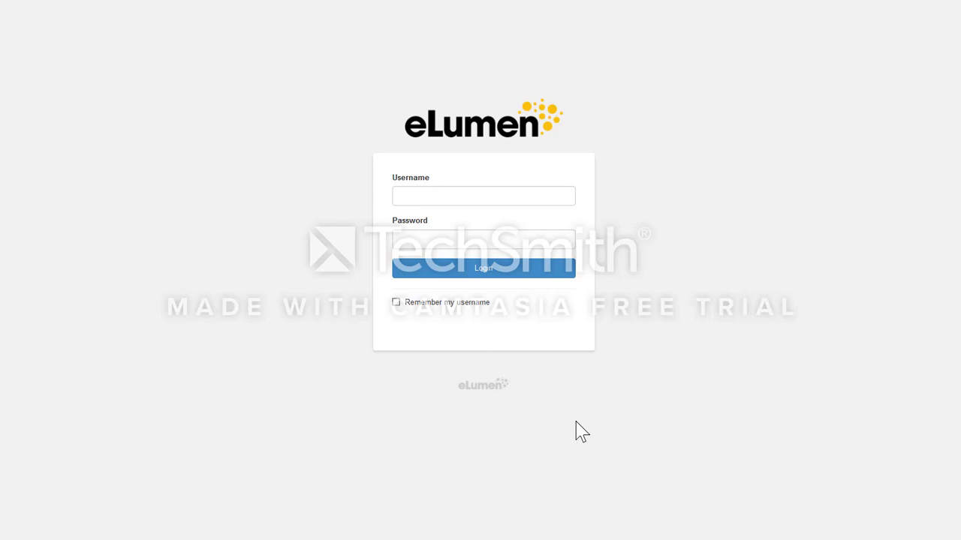
Step: Log in to eLumen with the user's username and password
{"action": "left_click", "coordinate": [448, 196]}
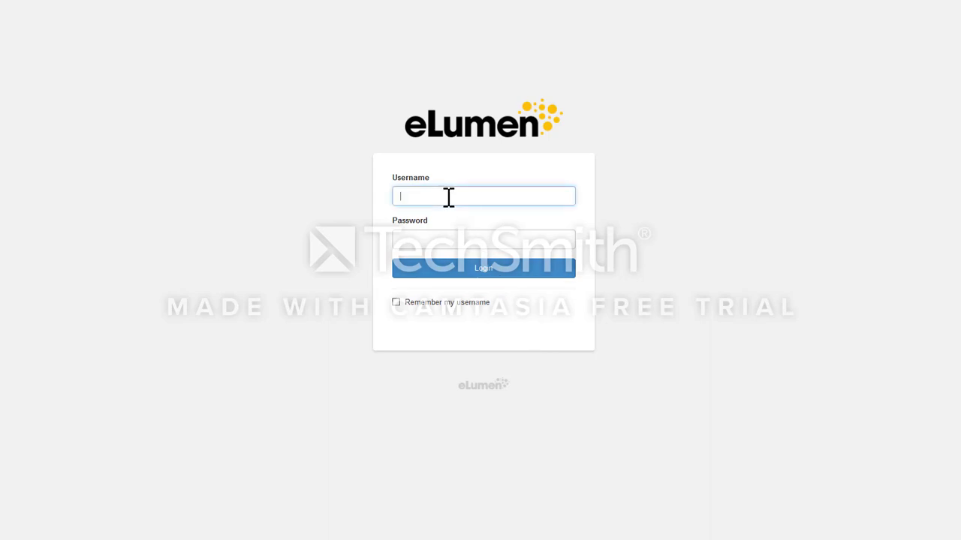
{"action": "key", "text": "Tab"}
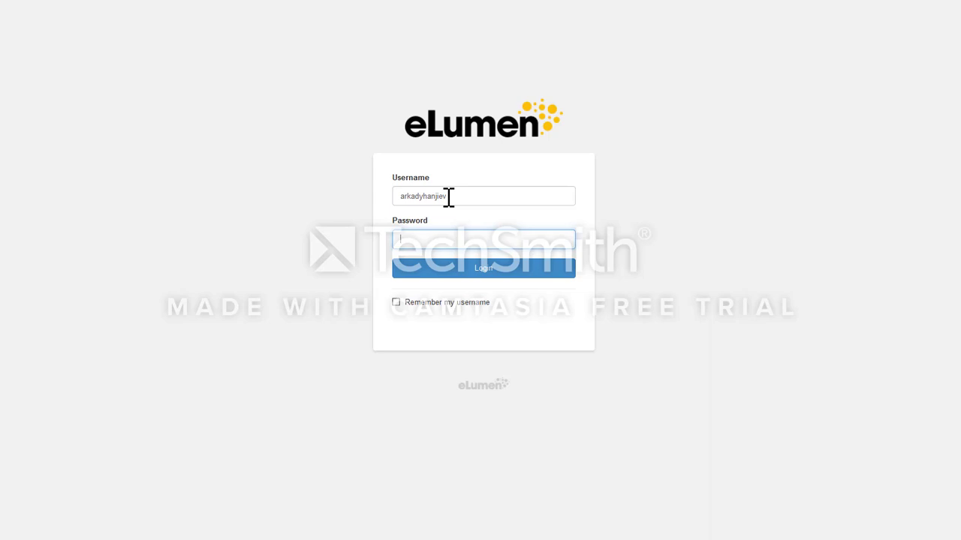
{"action": "type", "text": "********"}
{"action": "key", "text": "Return"}
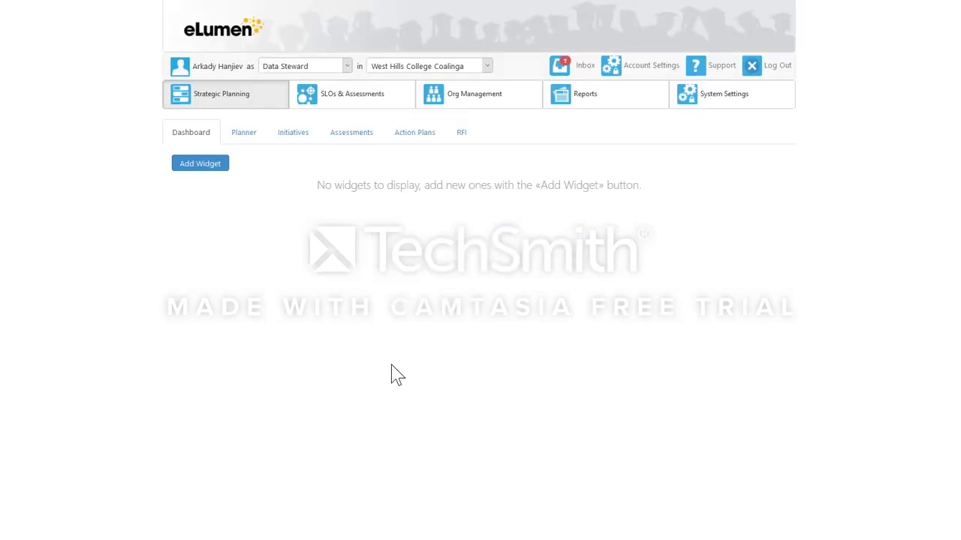
Step: Switch the role from Data Steward to Faculty and list Mathematics courses for Fall 2017
{"action": "left_click", "coordinate": [348, 66]}
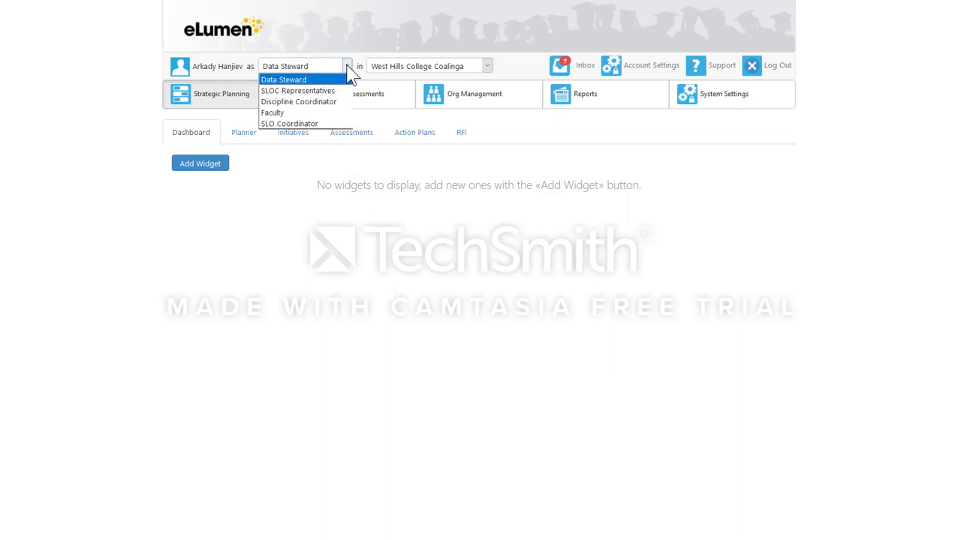
{"action": "left_click", "coordinate": [331, 113]}
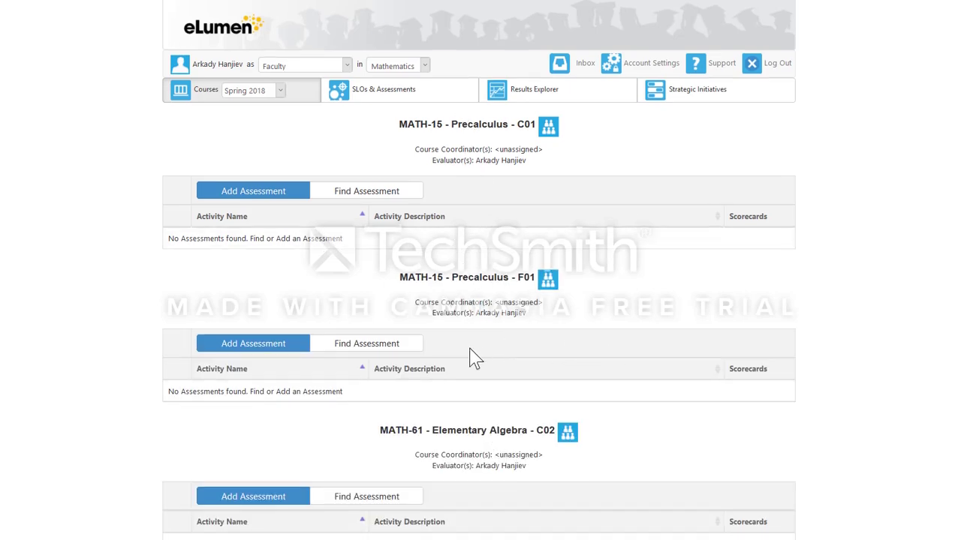
{"action": "scroll", "coordinate": [476, 356], "scroll_direction": "down", "scroll_amount": 3}
{"action": "scroll", "coordinate": [470, 349], "scroll_direction": "up", "scroll_amount": 3}
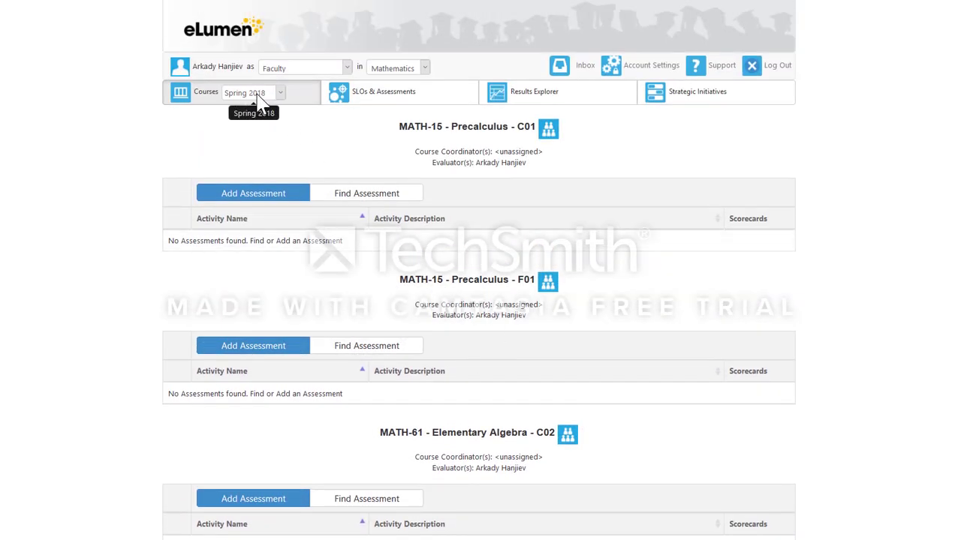
{"action": "left_click", "coordinate": [282, 93]}
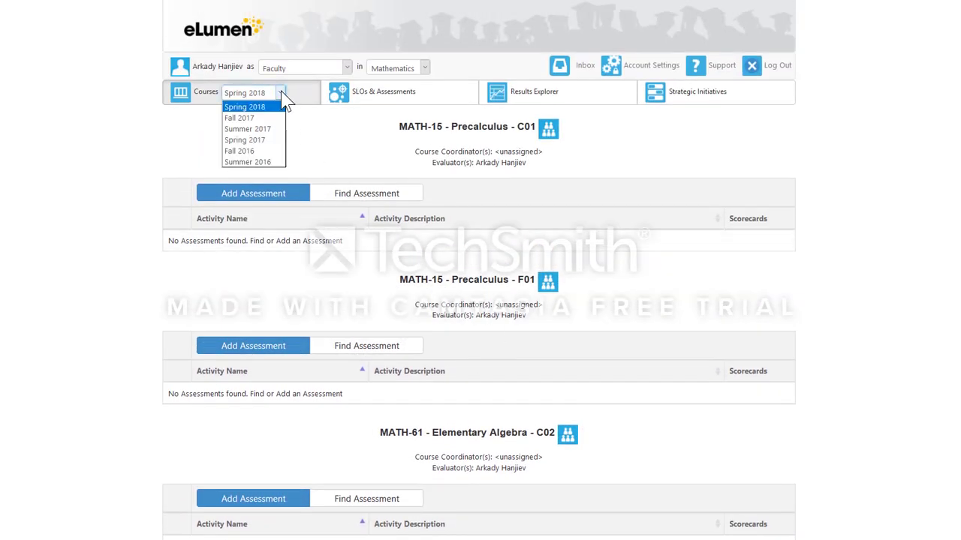
{"action": "left_click", "coordinate": [274, 119]}
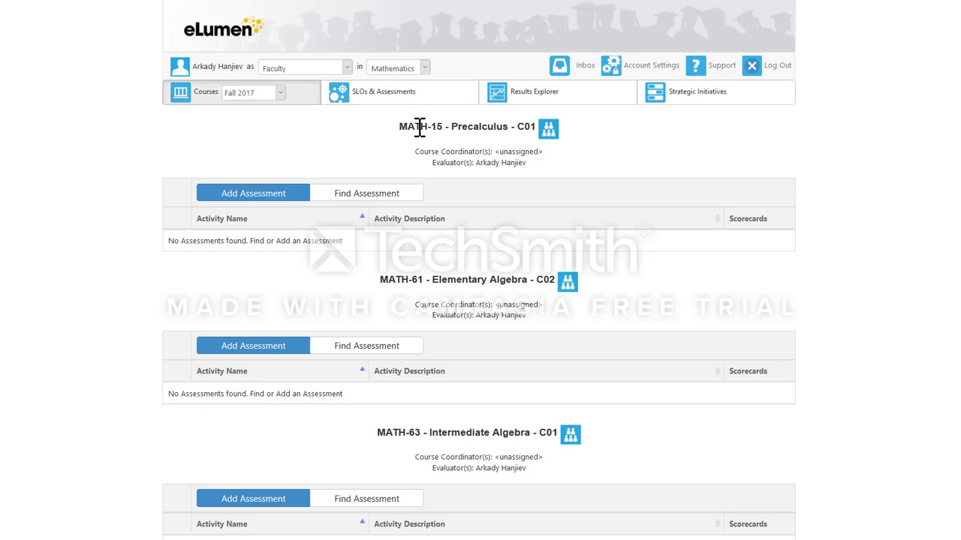
{"action": "left_click_drag", "start_coordinate": [433, 127], "coordinate": [482, 142]}
{"action": "scroll", "coordinate": [480, 165], "scroll_direction": "down", "scroll_amount": 2}
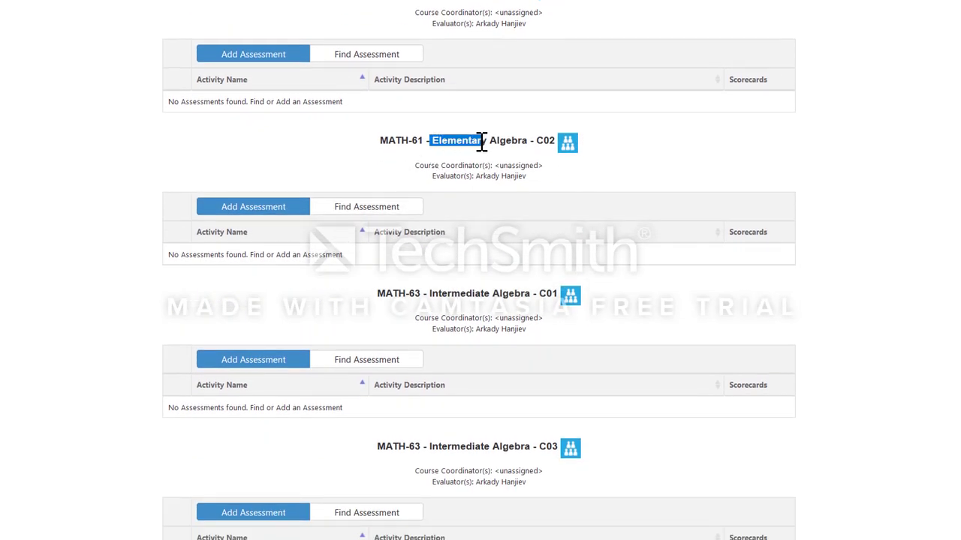
{"action": "scroll", "coordinate": [480, 170], "scroll_direction": "up", "scroll_amount": 1}
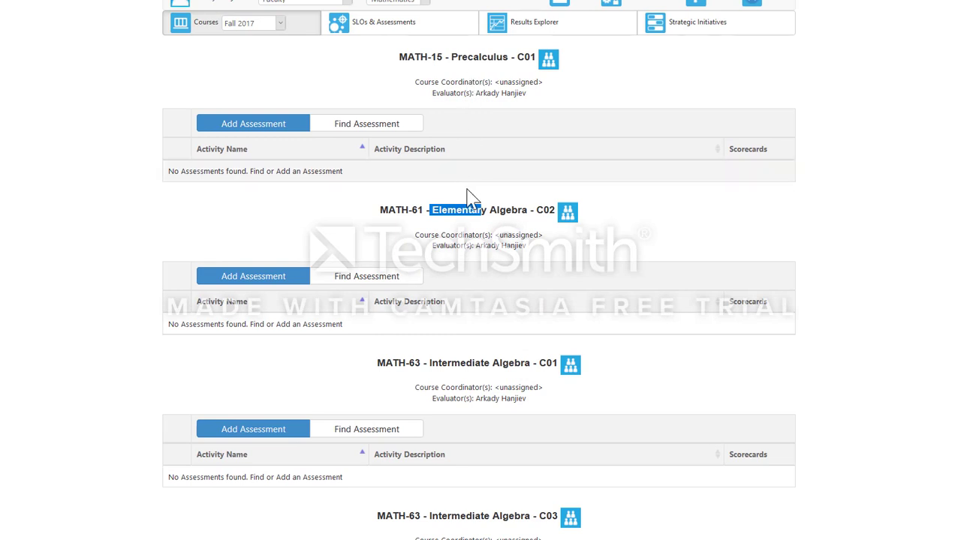
{"action": "left_click", "coordinate": [470, 207]}
{"action": "left_click_drag", "start_coordinate": [442, 210], "coordinate": [490, 210]}
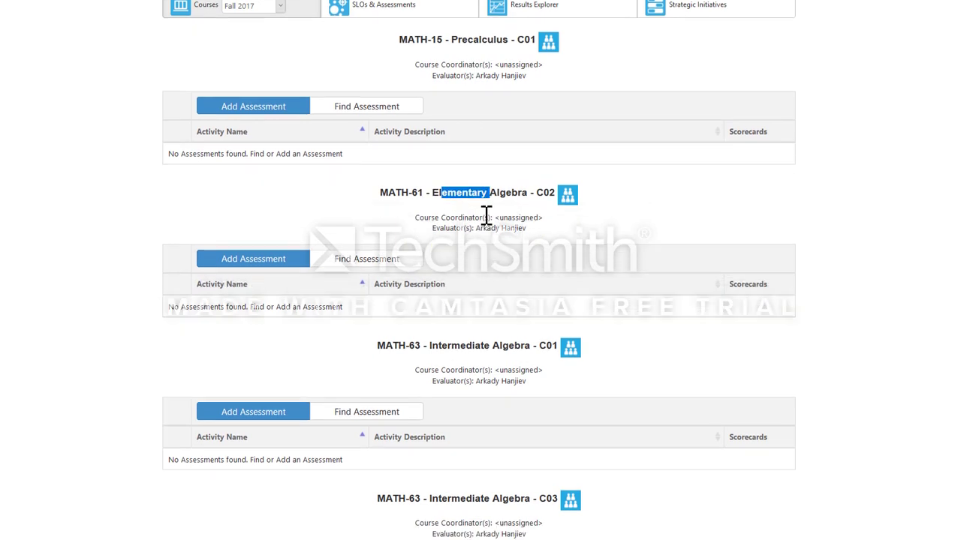
{"action": "scroll", "coordinate": [485, 225], "scroll_direction": "down", "scroll_amount": 1}
{"action": "left_click_drag", "start_coordinate": [451, 294], "coordinate": [500, 295]}
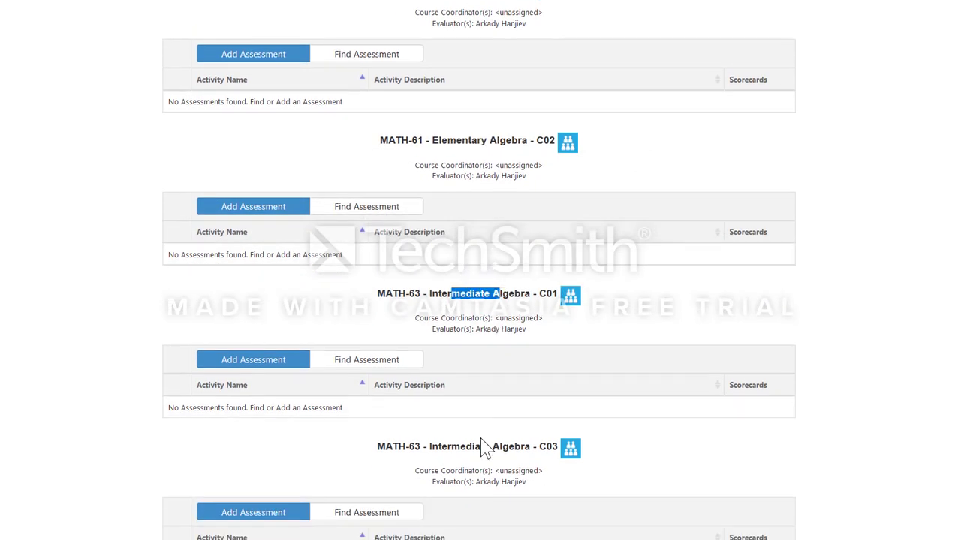
{"action": "left_click_drag", "start_coordinate": [451, 443], "coordinate": [484, 446]}
{"action": "scroll", "coordinate": [490, 439], "scroll_direction": "down", "scroll_amount": 1}
{"action": "scroll", "coordinate": [494, 433], "scroll_direction": "down", "scroll_amount": 1}
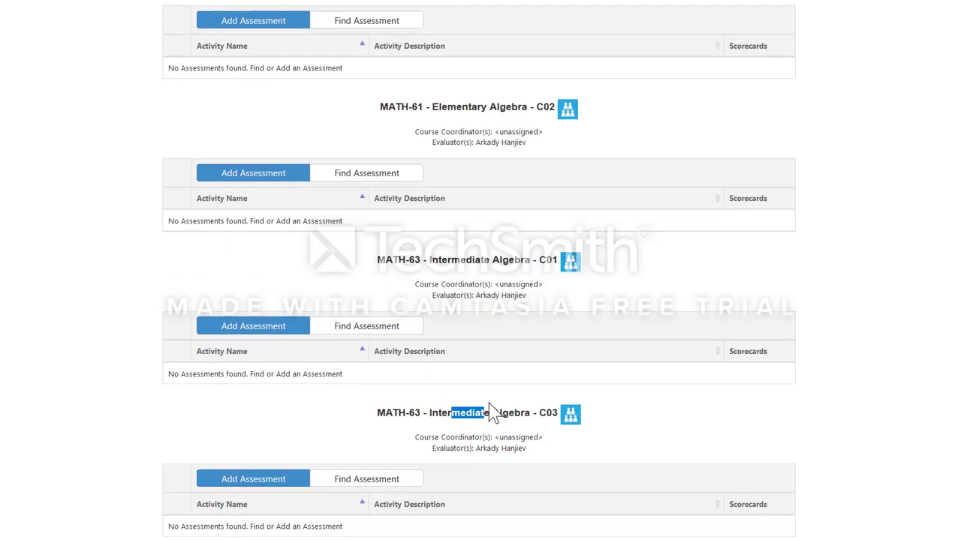
{"action": "scroll", "coordinate": [495, 399], "scroll_direction": "up", "scroll_amount": 1}
{"action": "scroll", "coordinate": [487, 401], "scroll_direction": "up", "scroll_amount": 2}
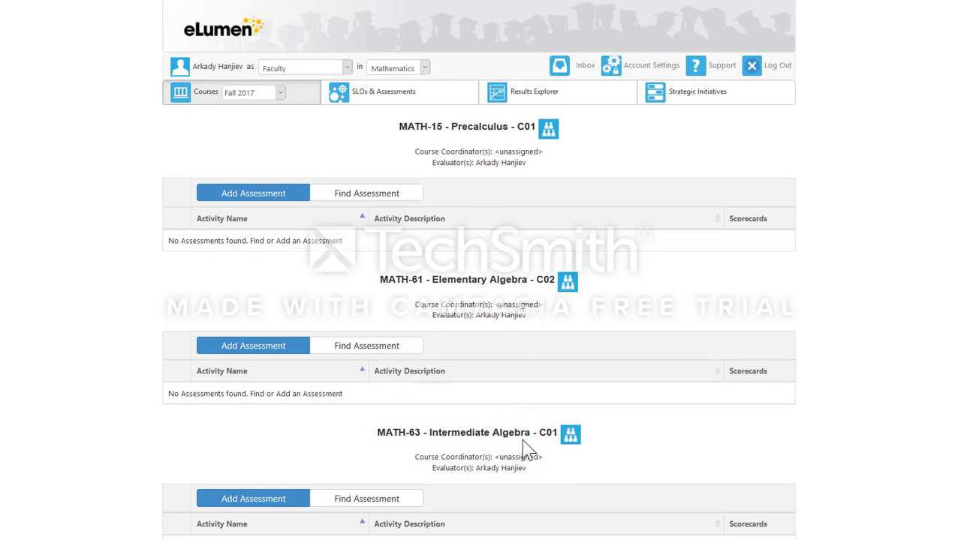
{"action": "scroll", "coordinate": [510, 454], "scroll_direction": "down", "scroll_amount": 2}
{"action": "scroll", "coordinate": [484, 168], "scroll_direction": "up", "scroll_amount": 2}
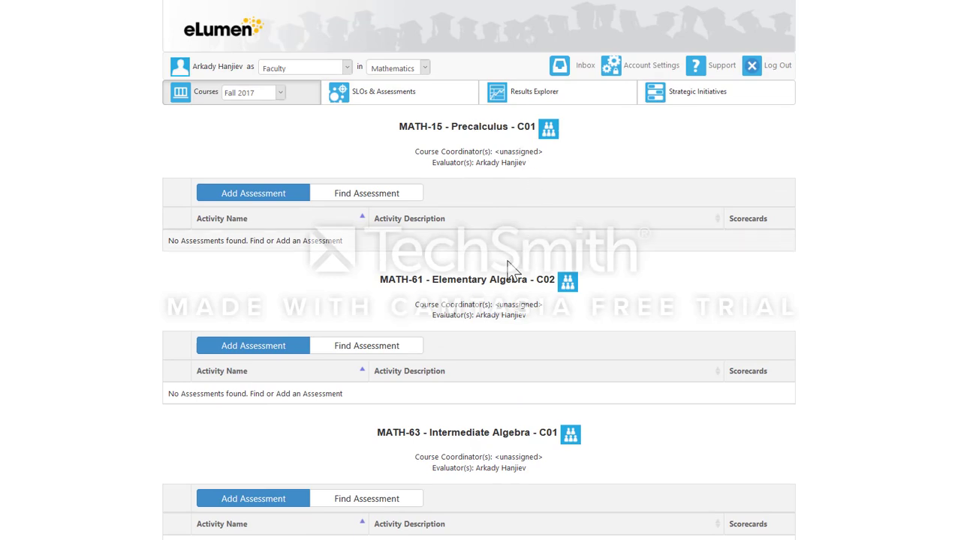
{"action": "scroll", "coordinate": [515, 279], "scroll_direction": "down", "scroll_amount": 1}
{"action": "scroll", "coordinate": [495, 371], "scroll_direction": "down", "scroll_amount": 2}
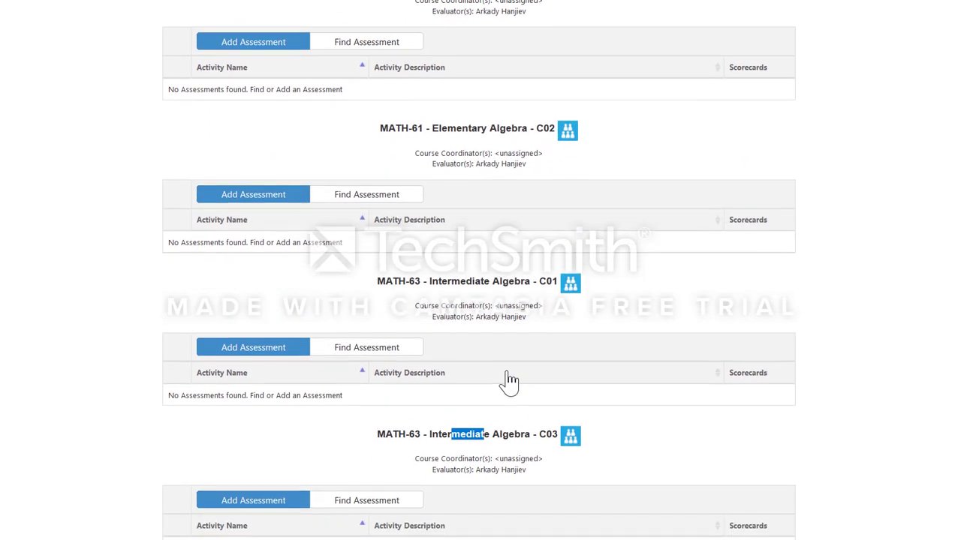
{"action": "scroll", "coordinate": [478, 141], "scroll_direction": "up", "scroll_amount": 3}
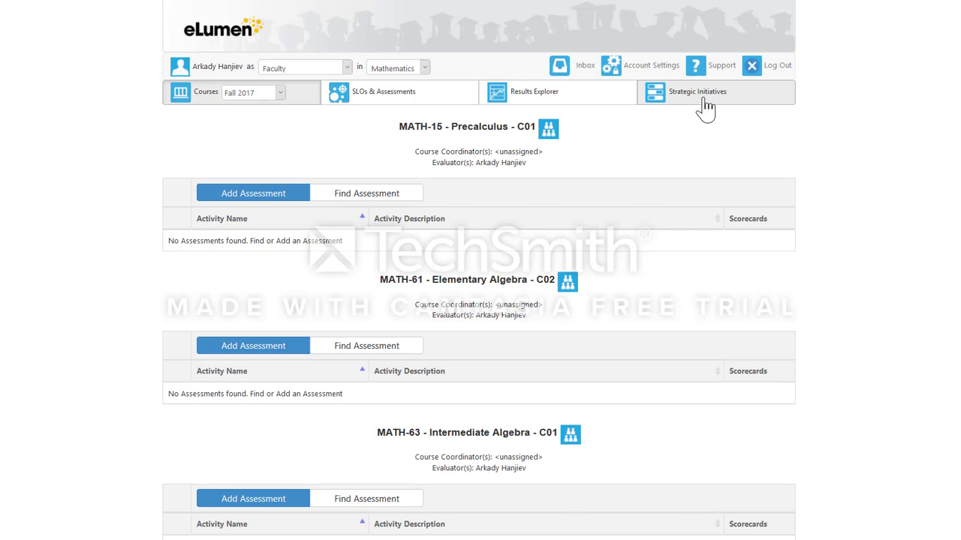
Step: Go to Strategic Initiatives and filter the initiative type to Program Review
{"action": "left_click", "coordinate": [705, 102]}
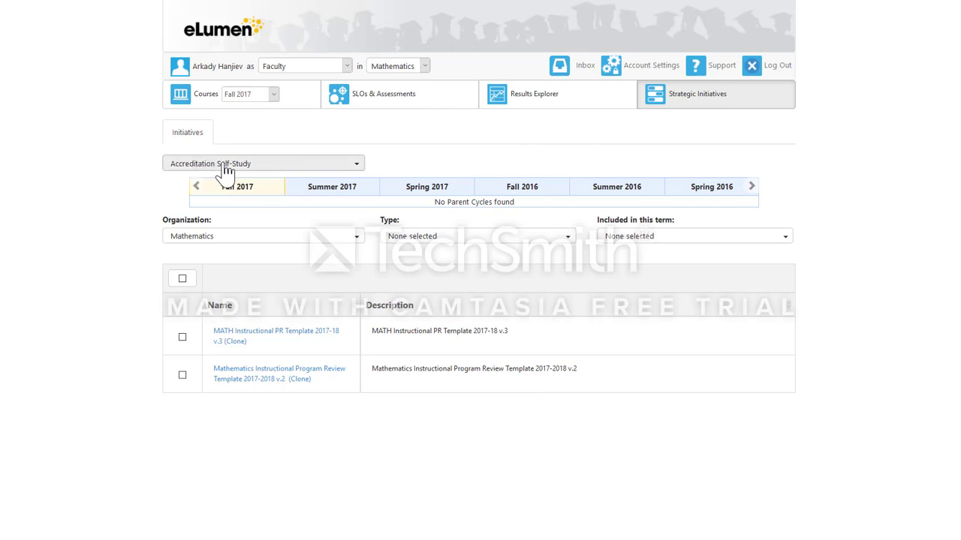
{"action": "left_click", "coordinate": [345, 165]}
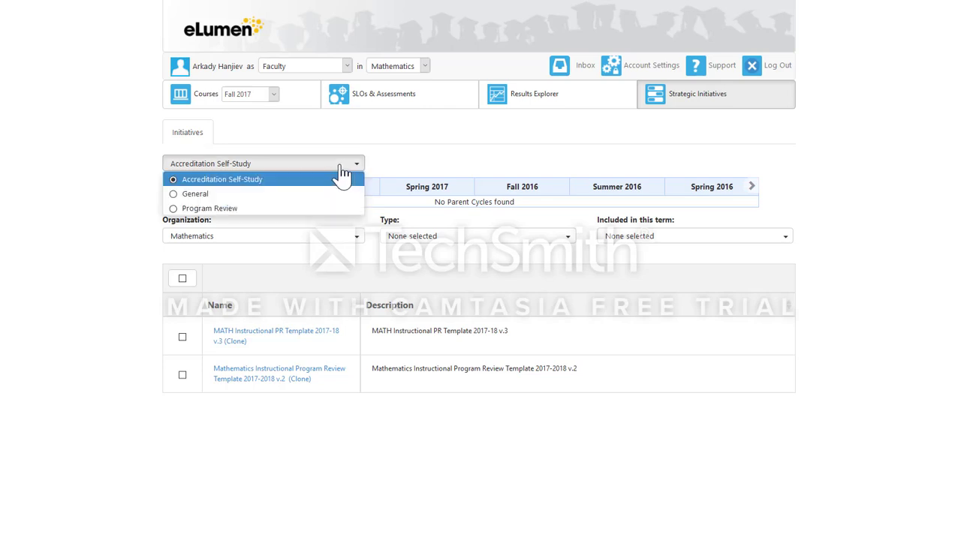
{"action": "left_click", "coordinate": [226, 208]}
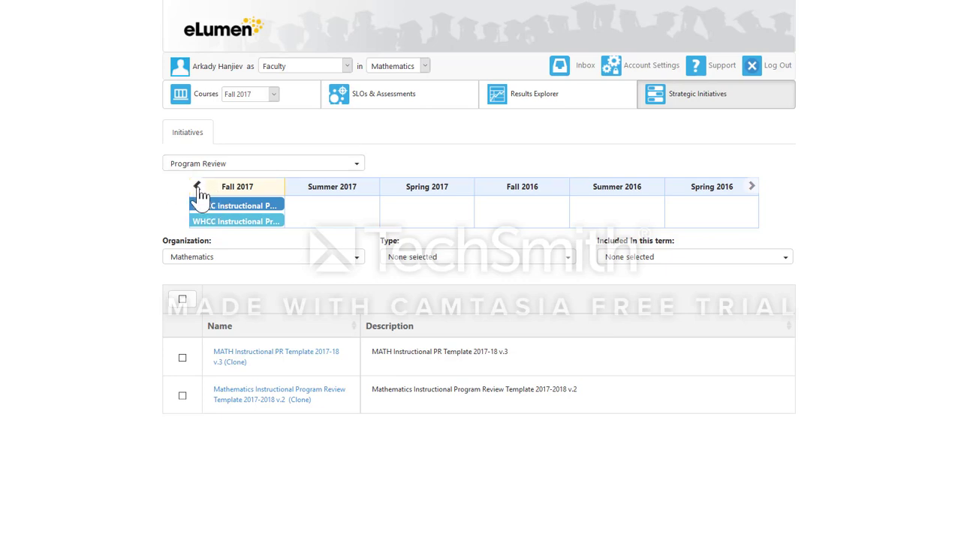
Step: Page the term timeline back through older terms, then return to the current terms
{"action": "left_click", "coordinate": [751, 189]}
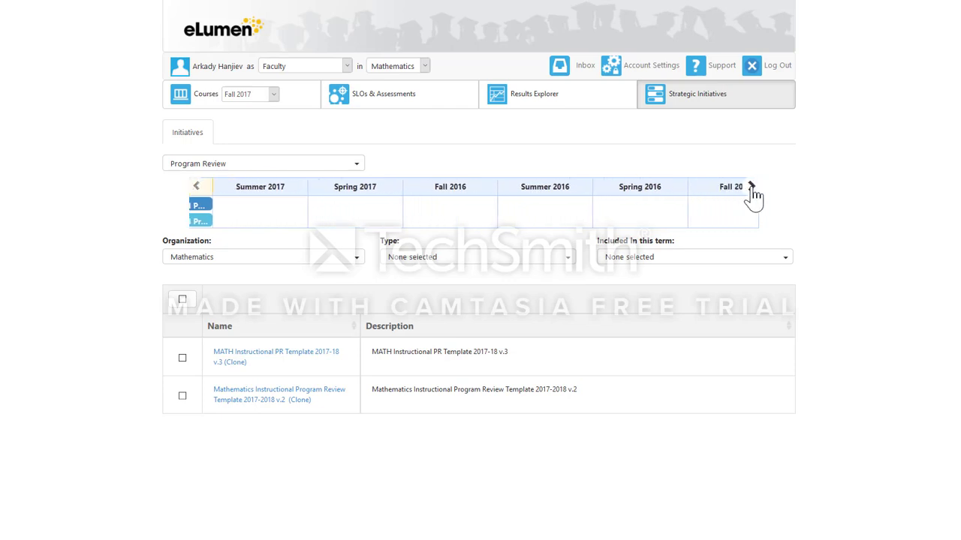
{"action": "left_click", "coordinate": [751, 188]}
{"action": "left_click", "coordinate": [751, 188]}
{"action": "left_click", "coordinate": [751, 187]}
{"action": "left_click", "coordinate": [751, 187]}
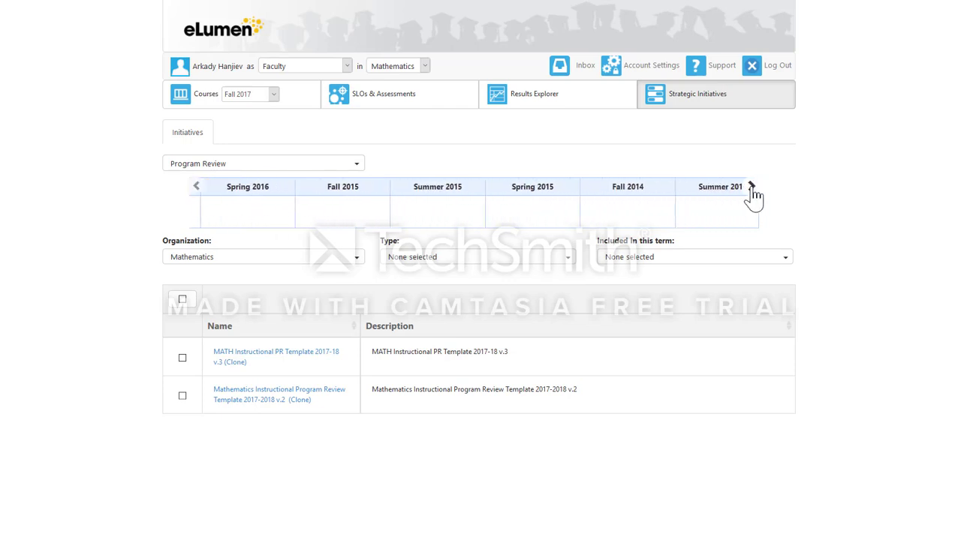
{"action": "left_click", "coordinate": [751, 187]}
{"action": "left_click", "coordinate": [197, 188]}
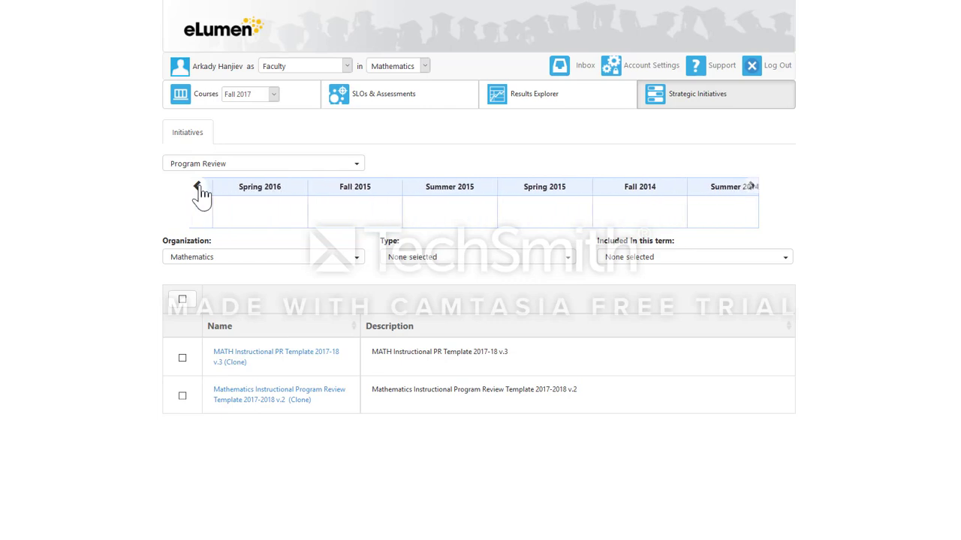
{"action": "left_click", "coordinate": [199, 188]}
{"action": "left_click", "coordinate": [198, 188]}
{"action": "left_click", "coordinate": [199, 188]}
{"action": "left_click", "coordinate": [200, 188]}
{"action": "left_click", "coordinate": [199, 187]}
{"action": "left_click", "coordinate": [199, 187]}
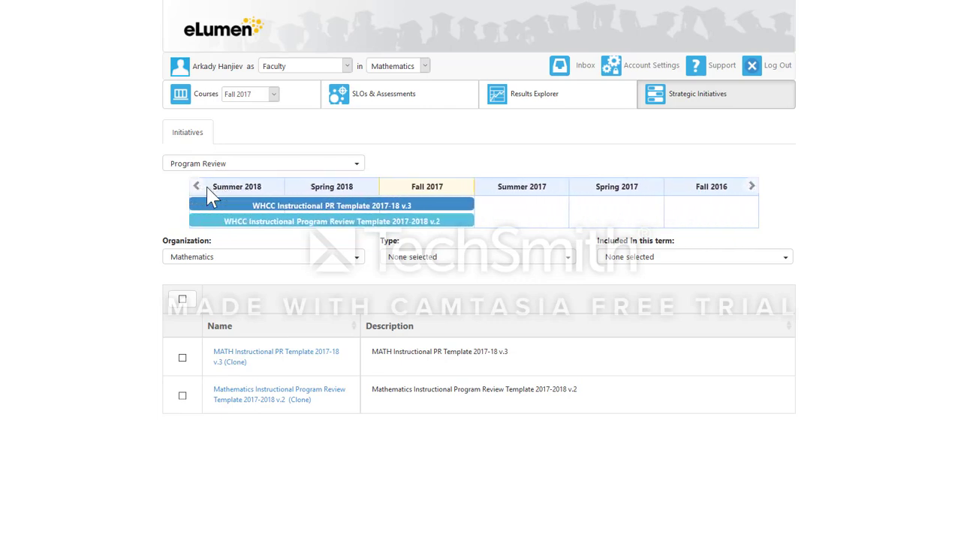
Step: Check the Organization choices, then tick the MATH Instructional PR Template 2017-18 v.3 (Clone) row
{"action": "left_click", "coordinate": [212, 263]}
{"action": "left_click", "coordinate": [214, 259]}
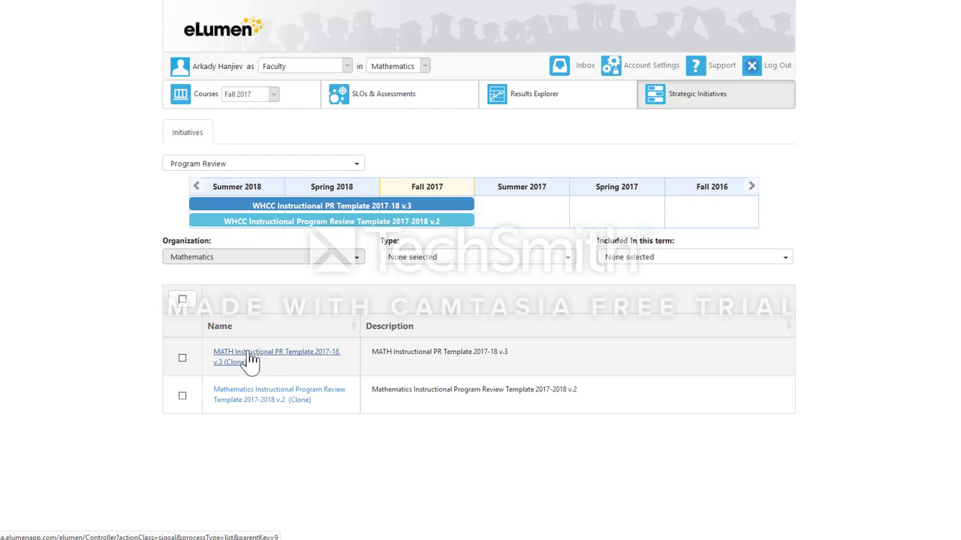
{"action": "left_click", "coordinate": [182, 359]}
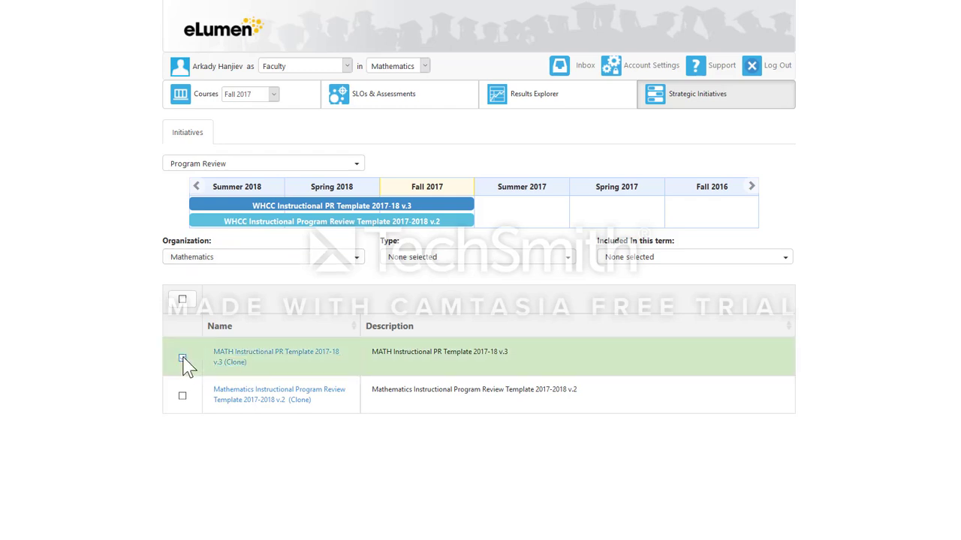
Step: Open the MATH Instructional PR Template 2017-18 v.3 (Clone) review and show its region's collaborators
{"action": "left_click", "coordinate": [232, 358]}
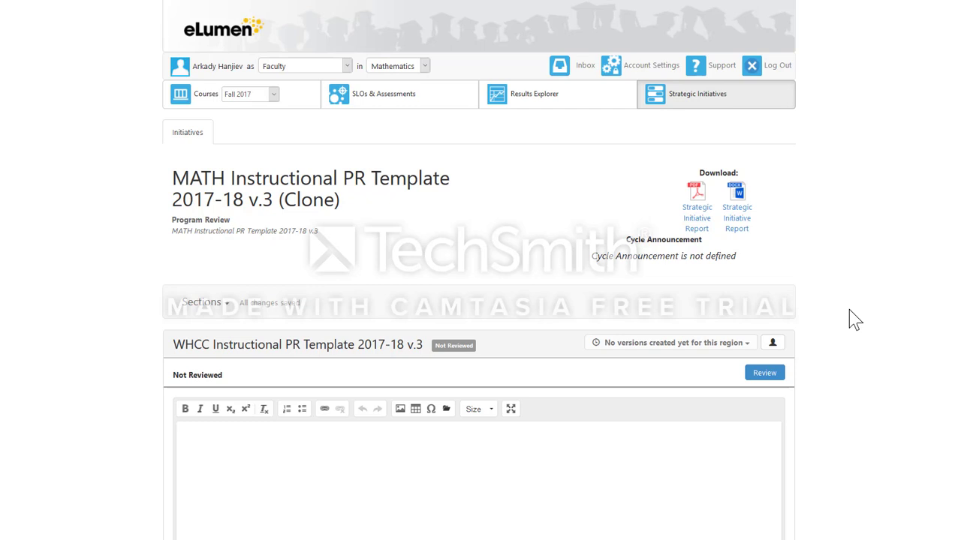
{"action": "scroll", "coordinate": [854, 319], "scroll_direction": "down", "scroll_amount": 2}
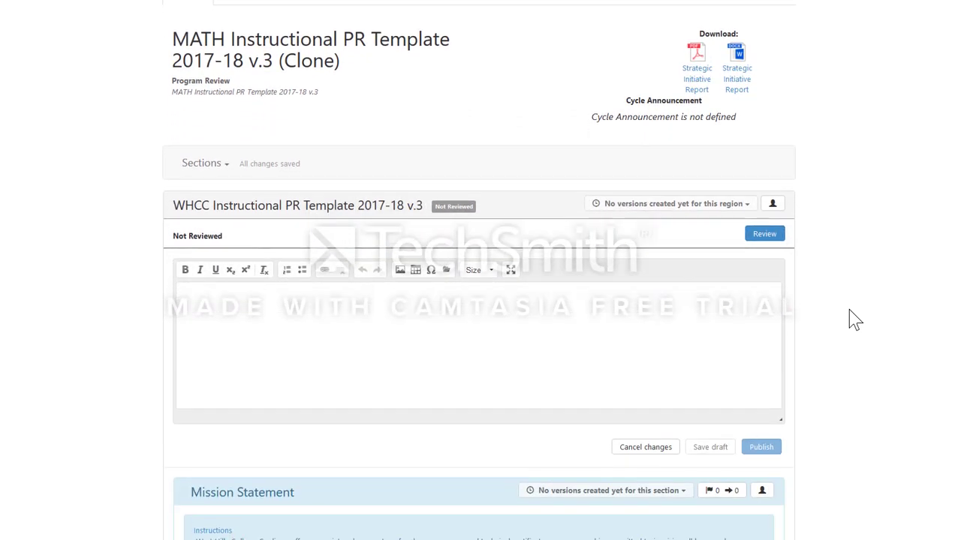
{"action": "scroll", "coordinate": [855, 319], "scroll_direction": "down", "scroll_amount": 1}
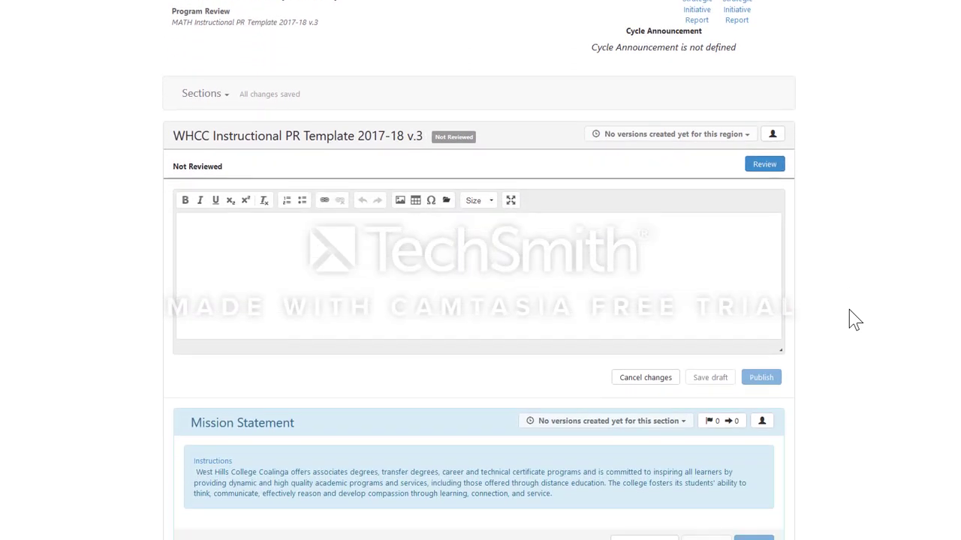
{"action": "scroll", "coordinate": [854, 319], "scroll_direction": "down", "scroll_amount": 1}
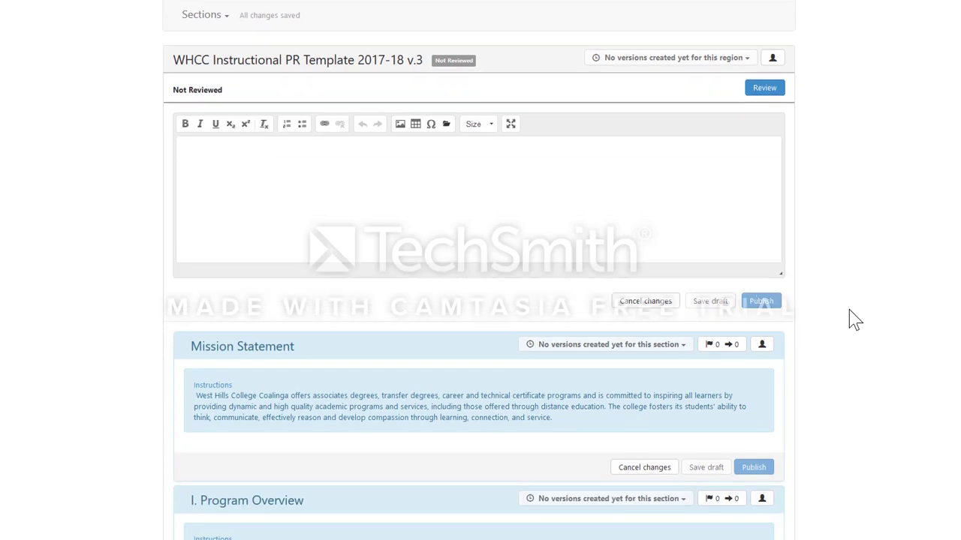
{"action": "scroll", "coordinate": [854, 319], "scroll_direction": "up", "scroll_amount": 1}
{"action": "scroll", "coordinate": [855, 319], "scroll_direction": "up", "scroll_amount": 1}
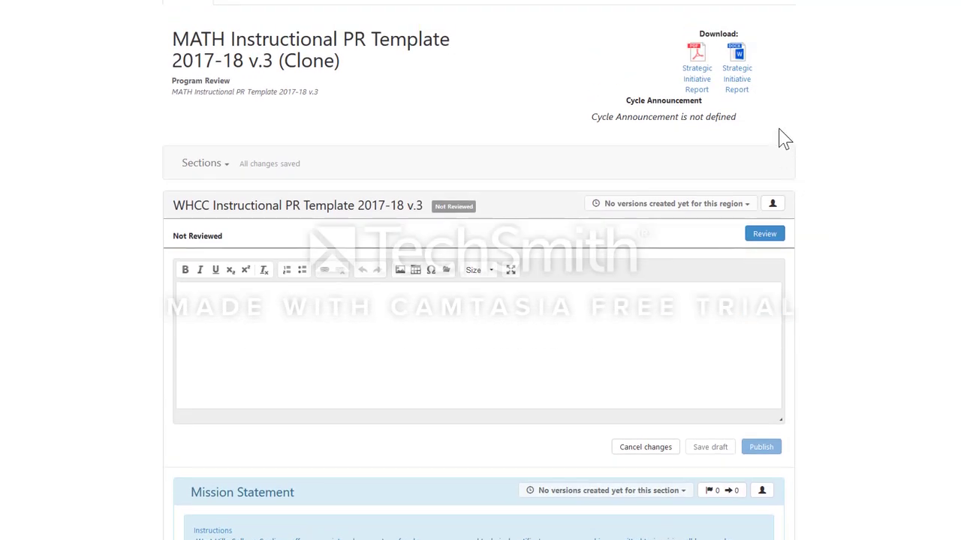
{"action": "left_click", "coordinate": [773, 207]}
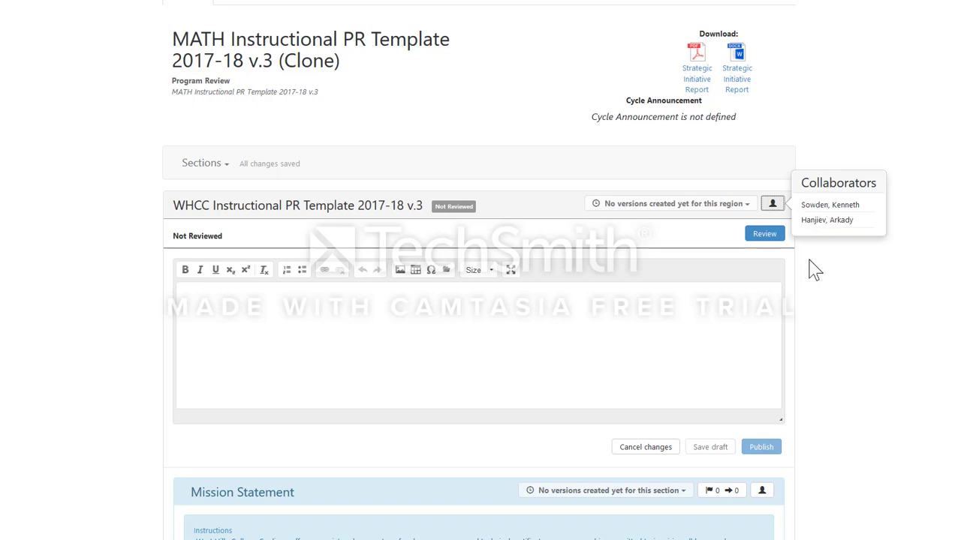
{"action": "scroll", "coordinate": [823, 275], "scroll_direction": "down", "scroll_amount": 2}
{"action": "scroll", "coordinate": [824, 275], "scroll_direction": "down", "scroll_amount": 3}
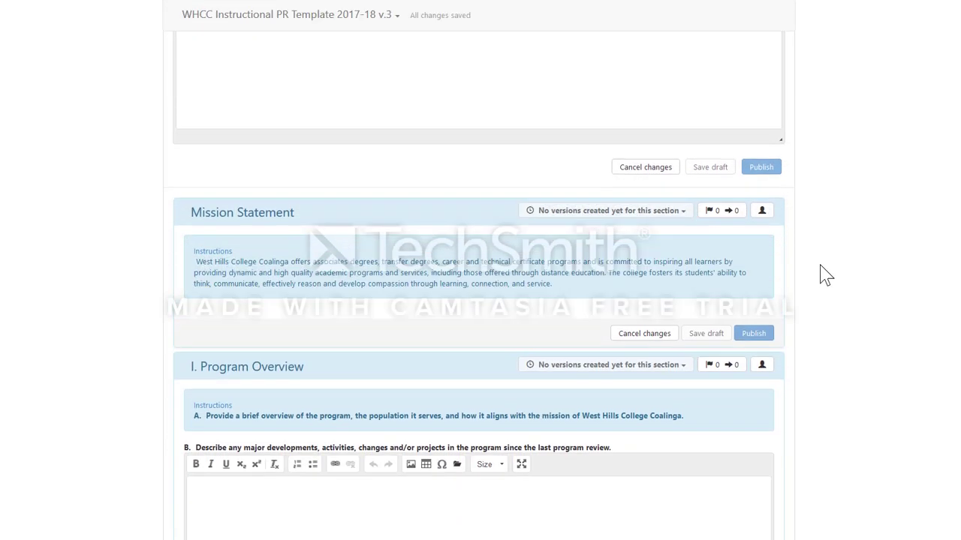
{"action": "mouse_move", "coordinate": [765, 142]}
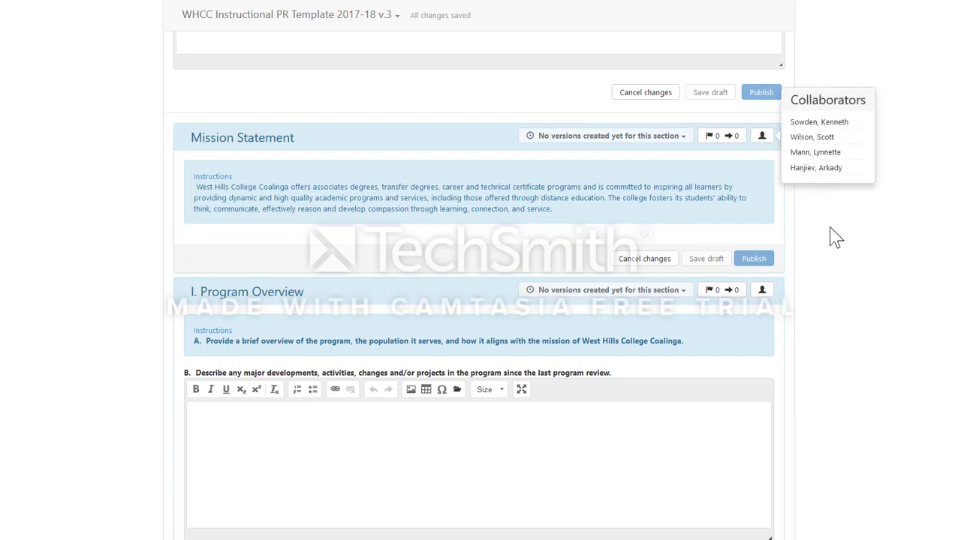
{"action": "scroll", "coordinate": [826, 226], "scroll_direction": "down", "scroll_amount": 2}
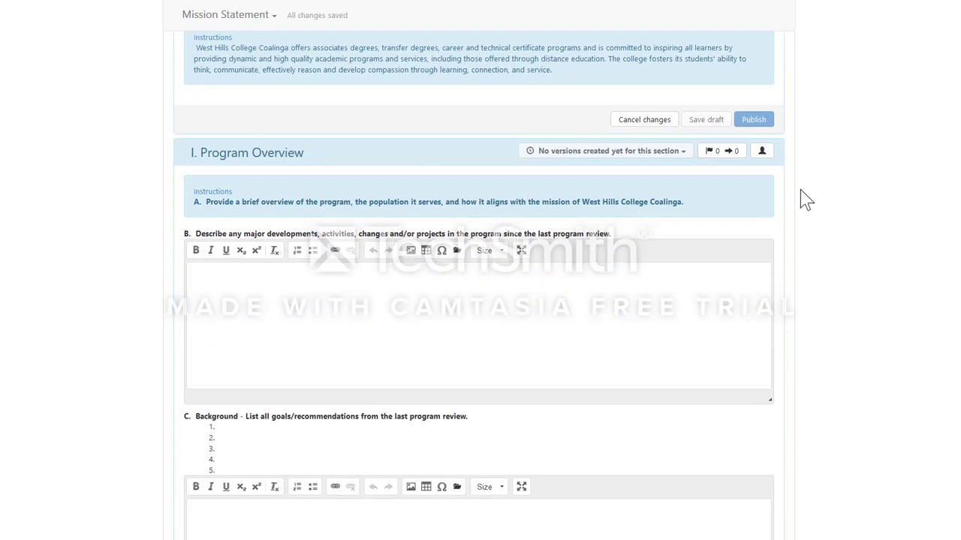
{"action": "left_click", "coordinate": [762, 154]}
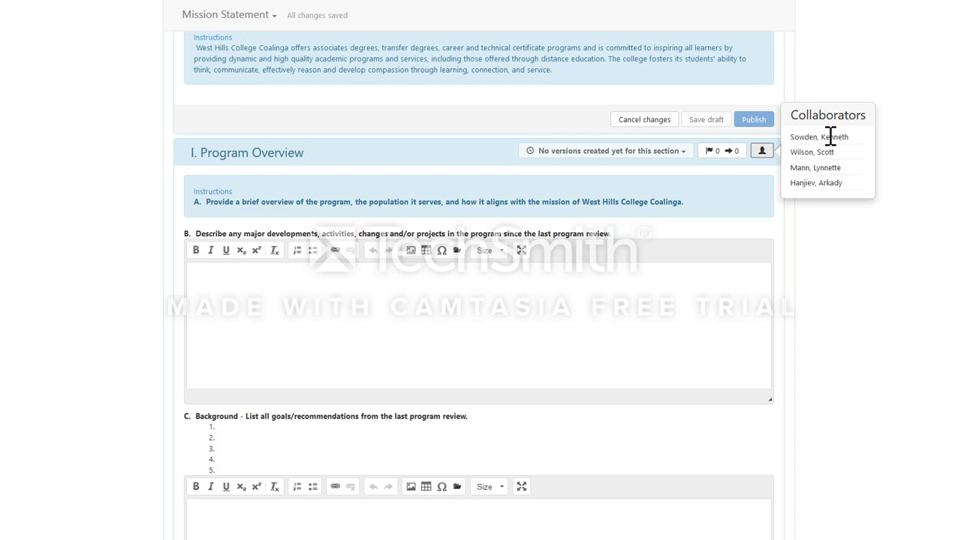
{"action": "left_click", "coordinate": [721, 283]}
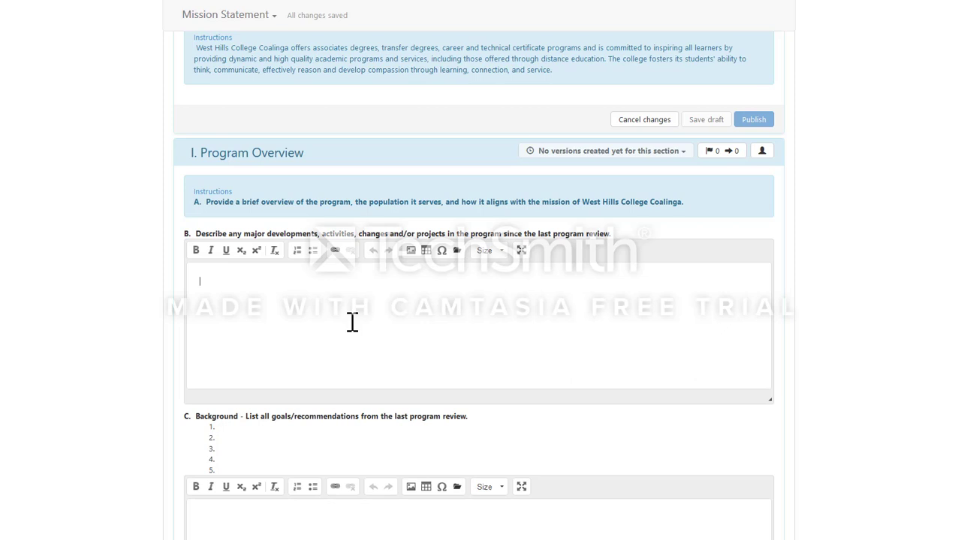
Step: Enter "Math is awesome!!!" in Program Overview item B
{"action": "type", "text": "Math is aw"}
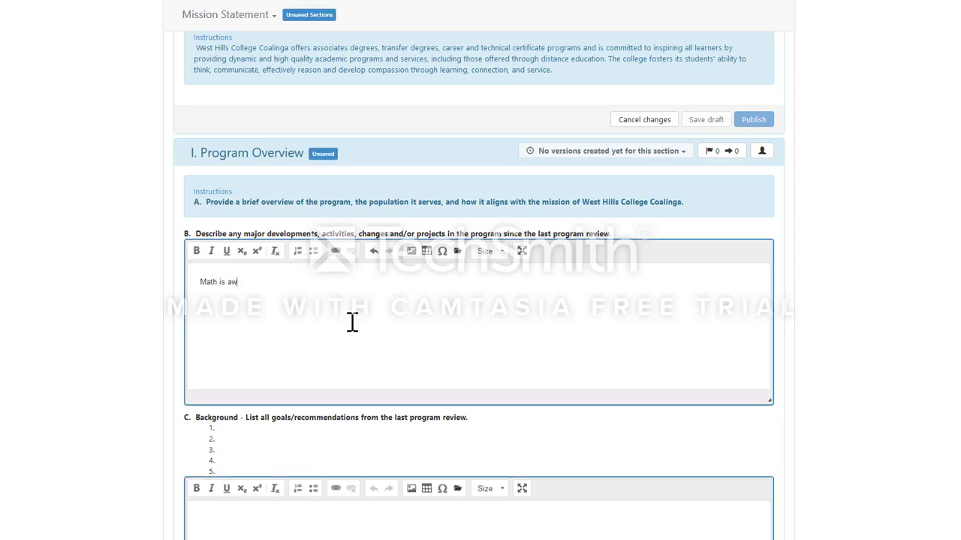
{"action": "type", "text": "esome!!!"}
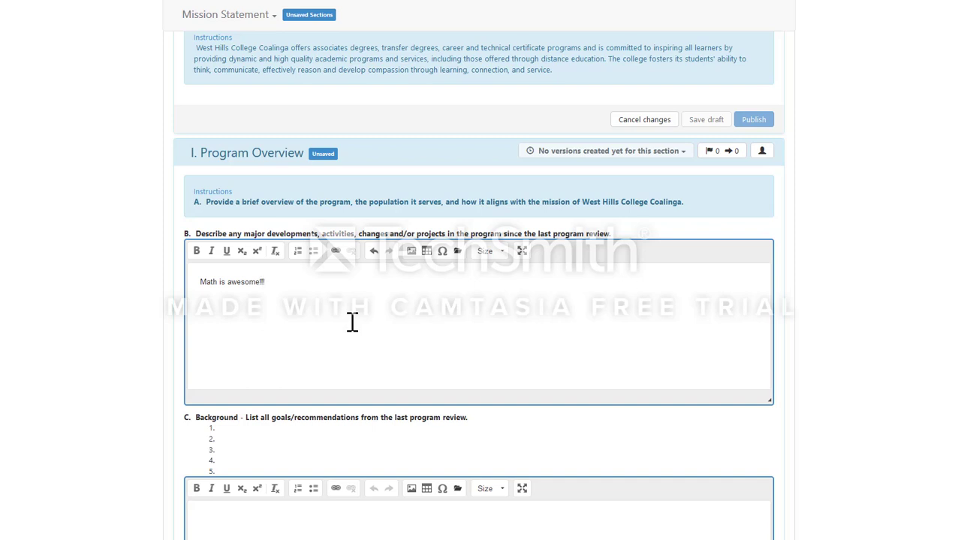
{"action": "scroll", "coordinate": [686, 292], "scroll_direction": "down", "scroll_amount": 2}
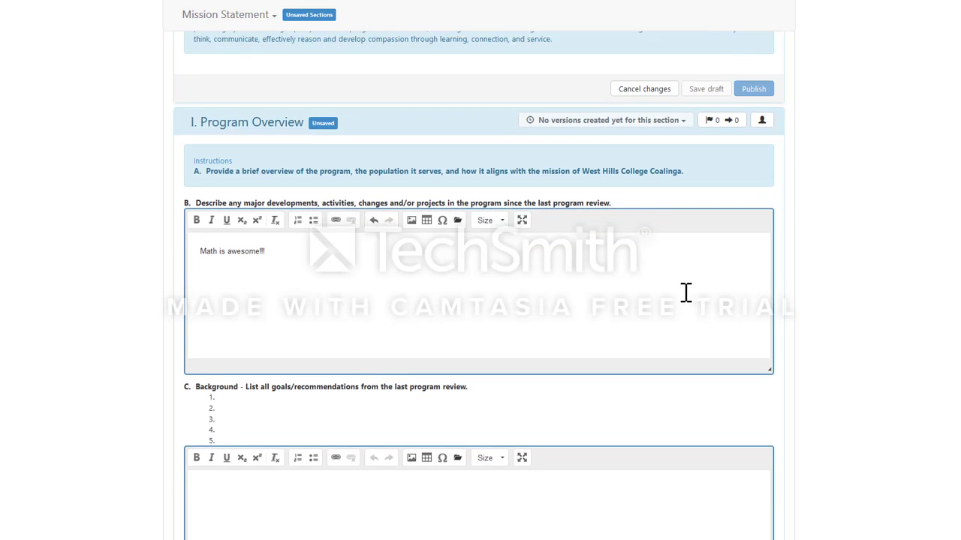
{"action": "scroll", "coordinate": [661, 276], "scroll_direction": "down", "scroll_amount": 4}
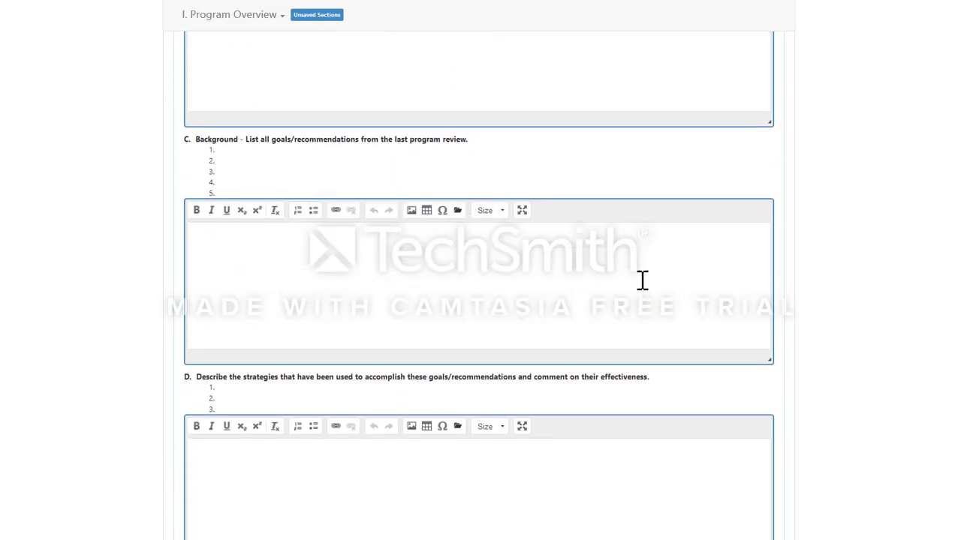
Step: Write "1. Hire new math faculty." in item C, correcting the misspelled "faculty"
{"action": "left_click", "coordinate": [275, 255]}
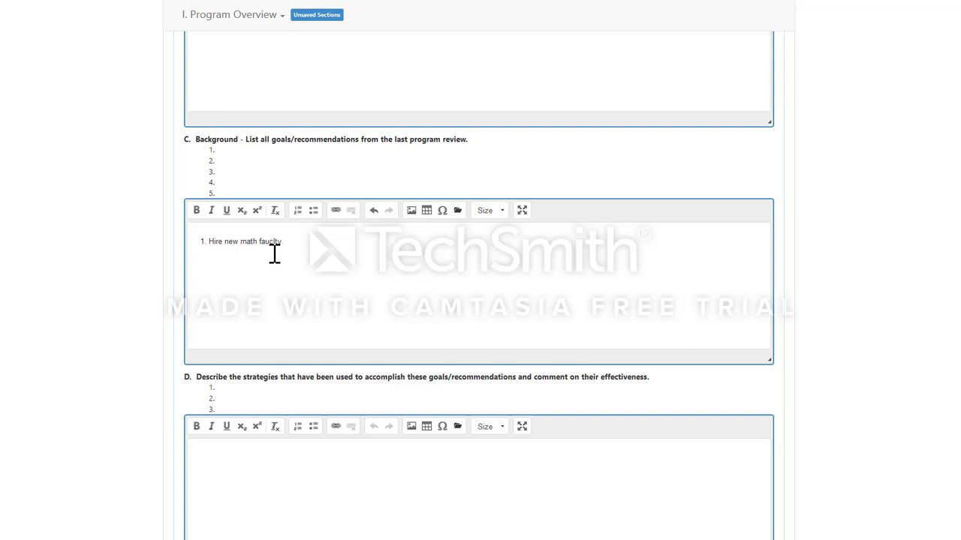
{"action": "left_click", "coordinate": [271, 242]}
{"action": "scroll", "coordinate": [341, 248], "scroll_direction": "down", "scroll_amount": 1}
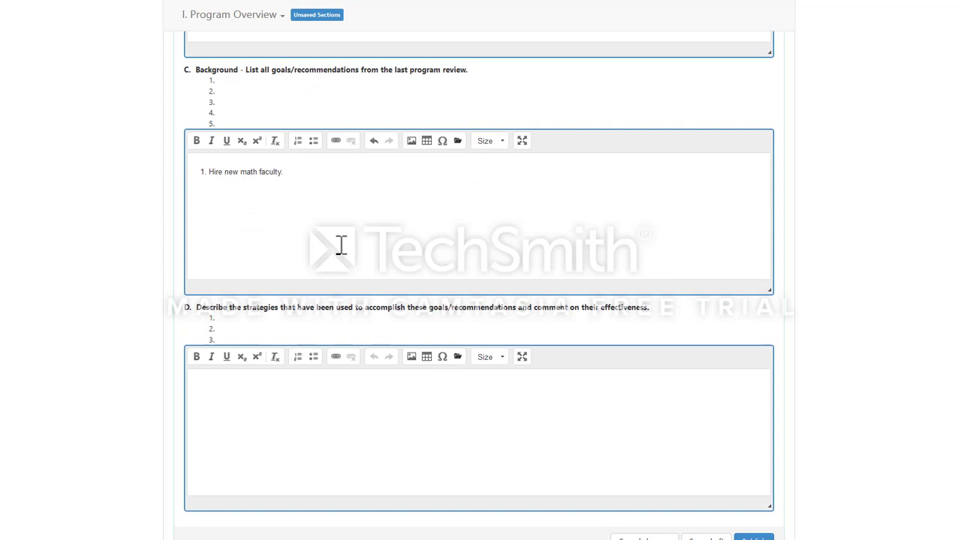
{"action": "scroll", "coordinate": [340, 241], "scroll_direction": "down", "scroll_amount": 2}
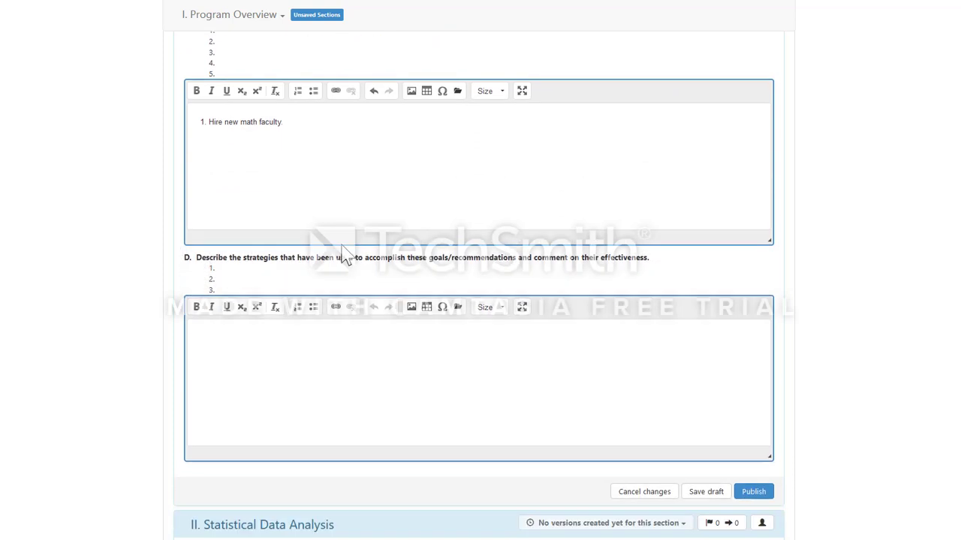
Step: Place the cursor in item D's strategies answer box
{"action": "left_click", "coordinate": [283, 260]}
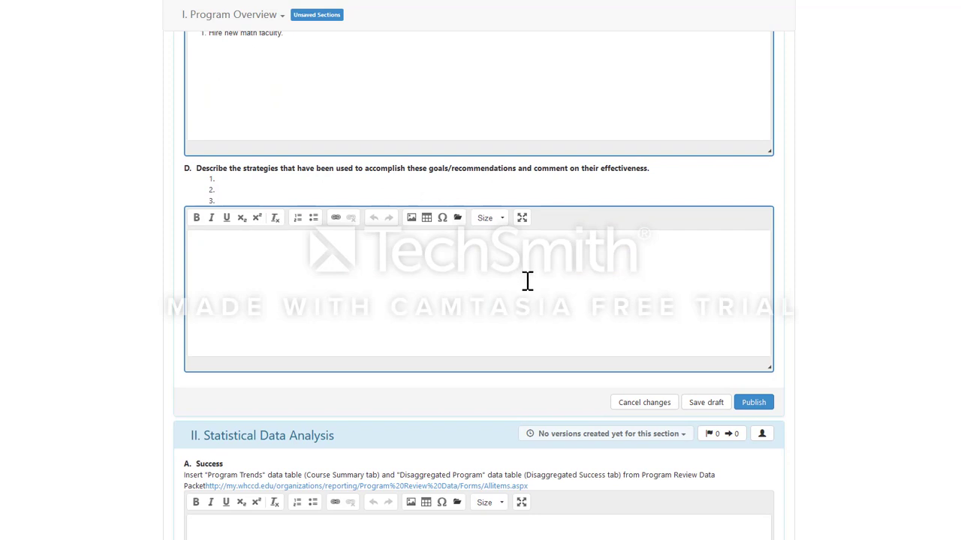
{"action": "scroll", "coordinate": [495, 300], "scroll_direction": "down", "scroll_amount": 1}
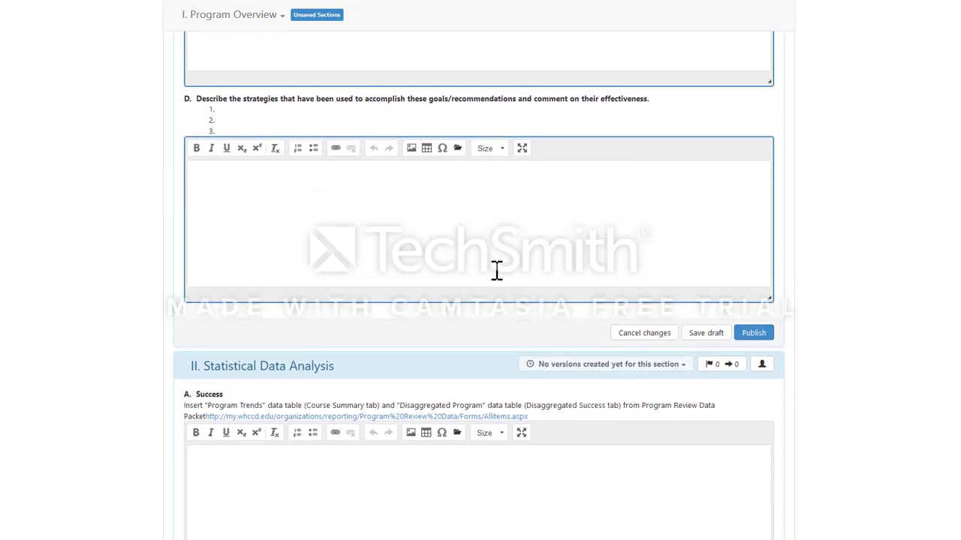
{"action": "scroll", "coordinate": [496, 270], "scroll_direction": "down", "scroll_amount": 2}
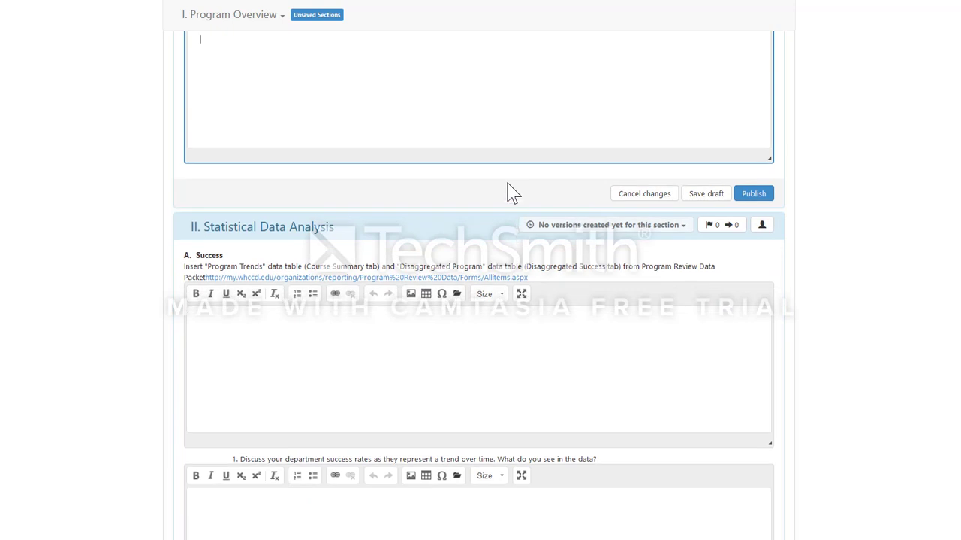
{"action": "scroll", "coordinate": [511, 192], "scroll_direction": "down", "scroll_amount": 2}
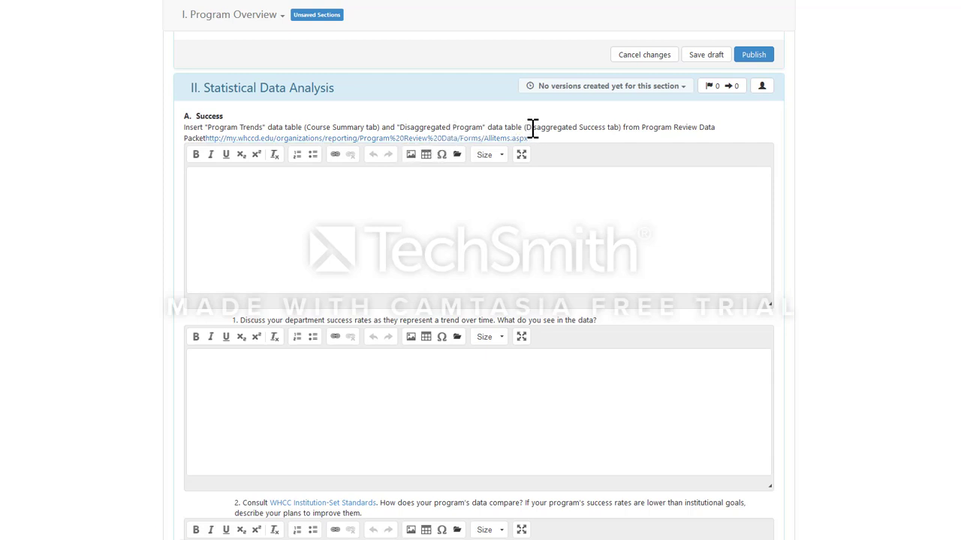
{"action": "left_click_drag", "start_coordinate": [526, 127], "coordinate": [620, 127]}
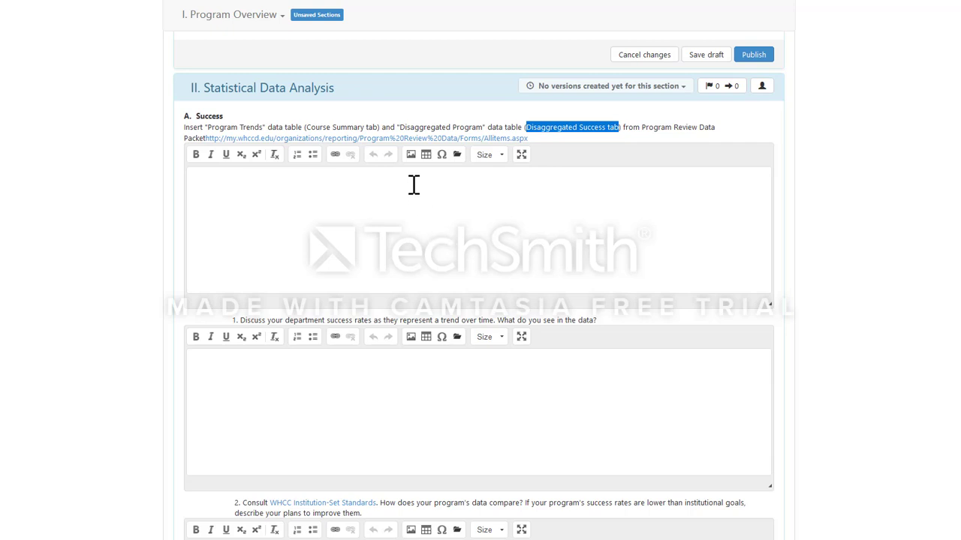
Step: Open the Program Review Data Packet library, signing in and declining to save the password
{"action": "left_click", "coordinate": [401, 139]}
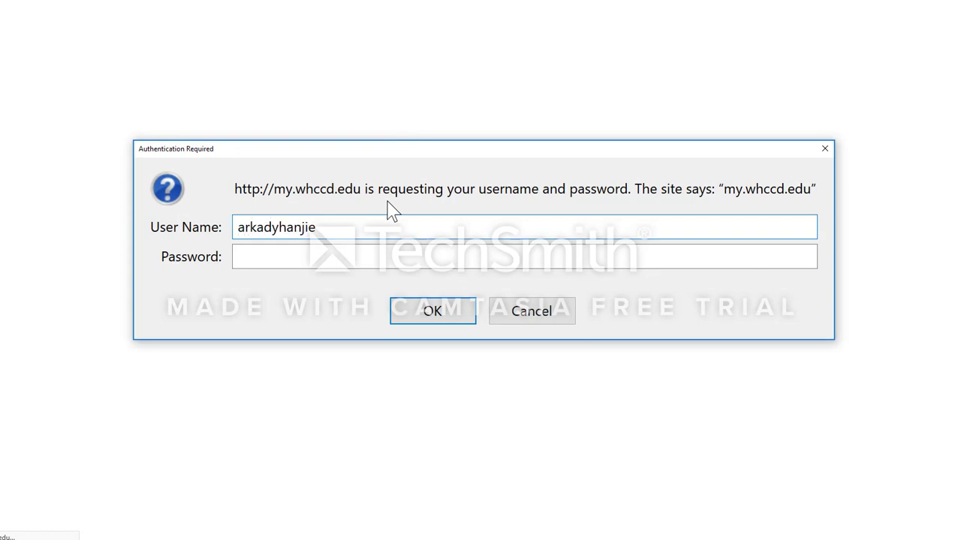
{"action": "type", "text": "v"}
{"action": "key", "text": "Tab"}
{"action": "type", "text": "•••••"}
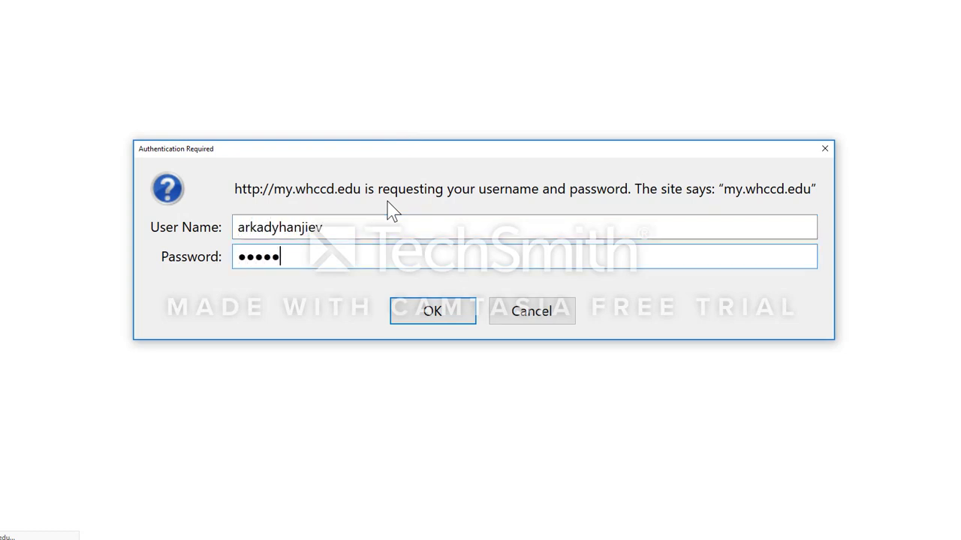
{"action": "key", "text": "Return"}
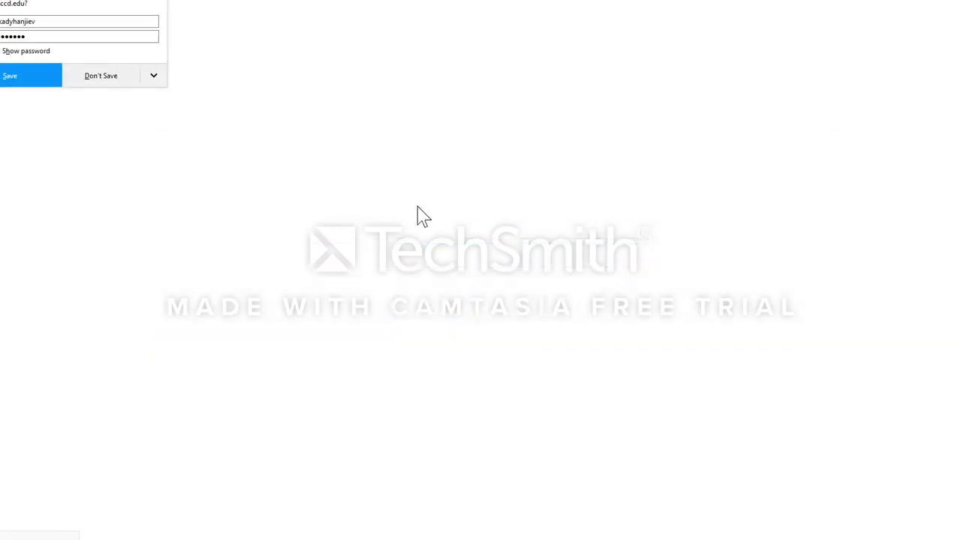
{"action": "left_click", "coordinate": [88, 78]}
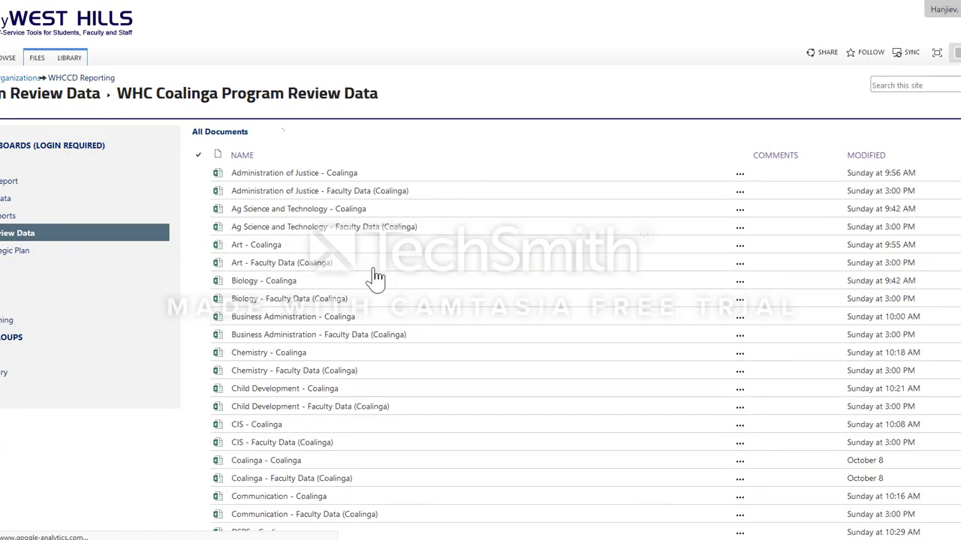
Step: Open the Math - Coalinga workbook in Excel
{"action": "scroll", "coordinate": [300, 252], "scroll_direction": "down", "scroll_amount": 5}
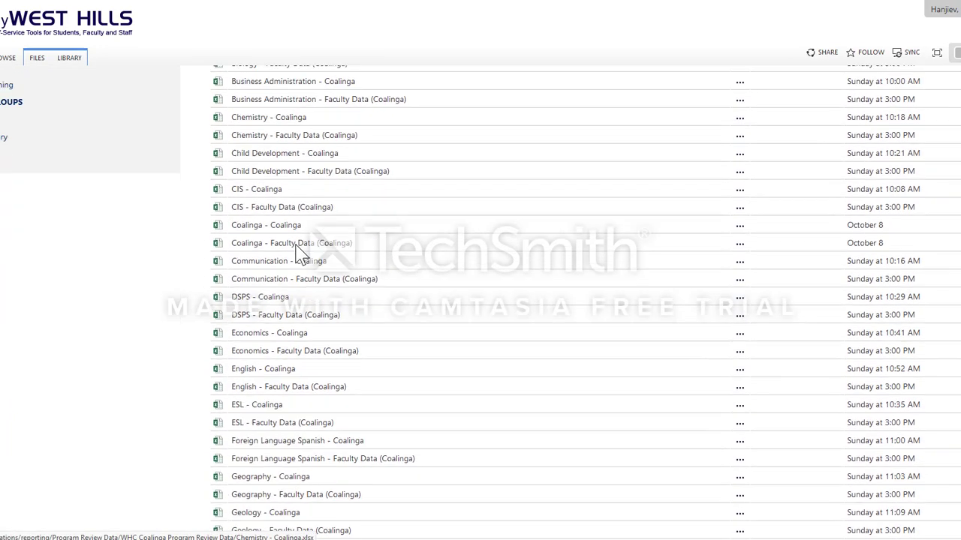
{"action": "scroll", "coordinate": [299, 252], "scroll_direction": "down", "scroll_amount": 5}
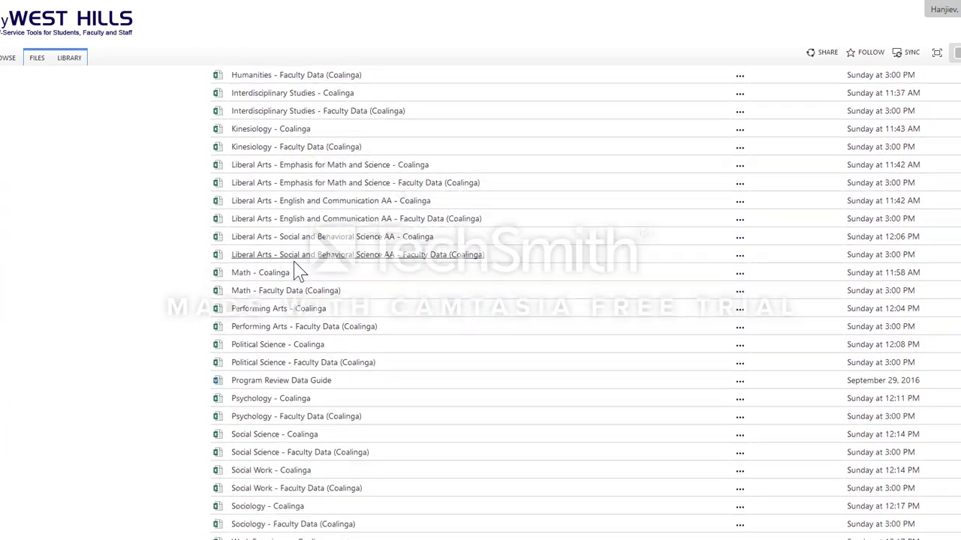
{"action": "left_click", "coordinate": [281, 275]}
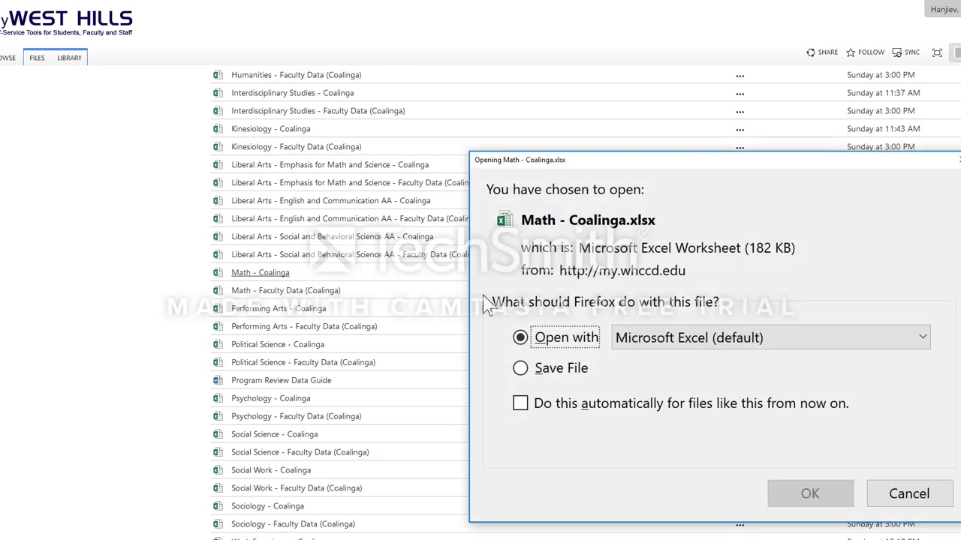
{"action": "left_click", "coordinate": [802, 491]}
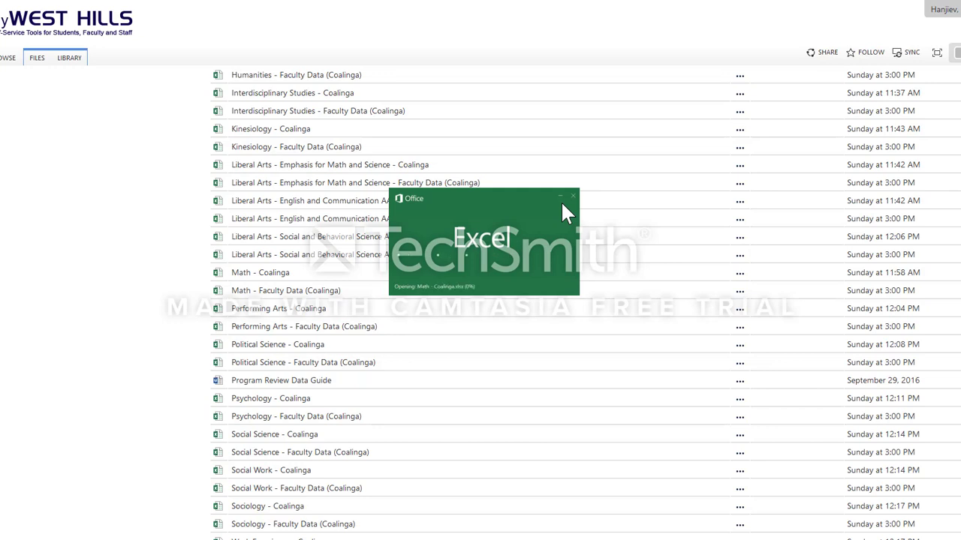
Step: Move the Excel window onto the screen and enlarge it to show more of the sheet
{"action": "left_click", "coordinate": [4, 278]}
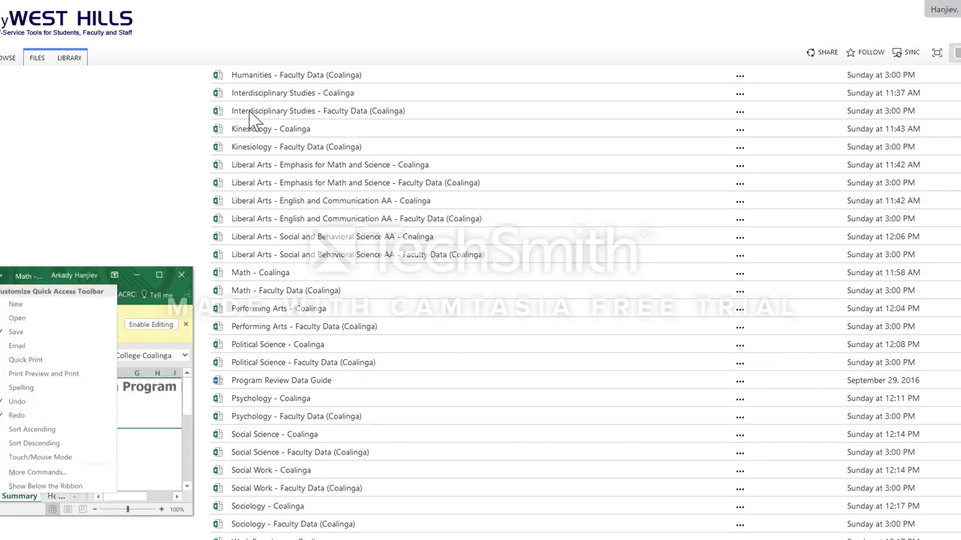
{"action": "left_click", "coordinate": [71, 276]}
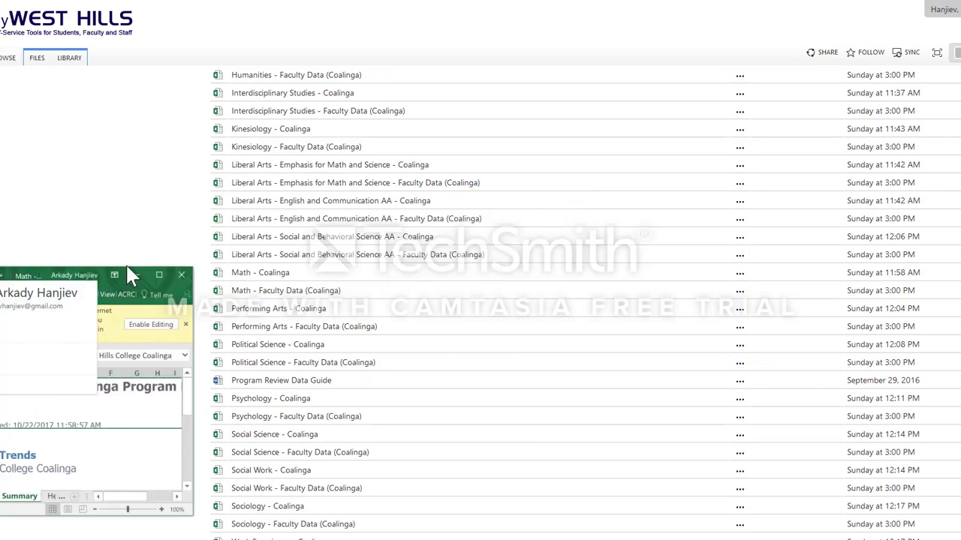
{"action": "left_click", "coordinate": [118, 282]}
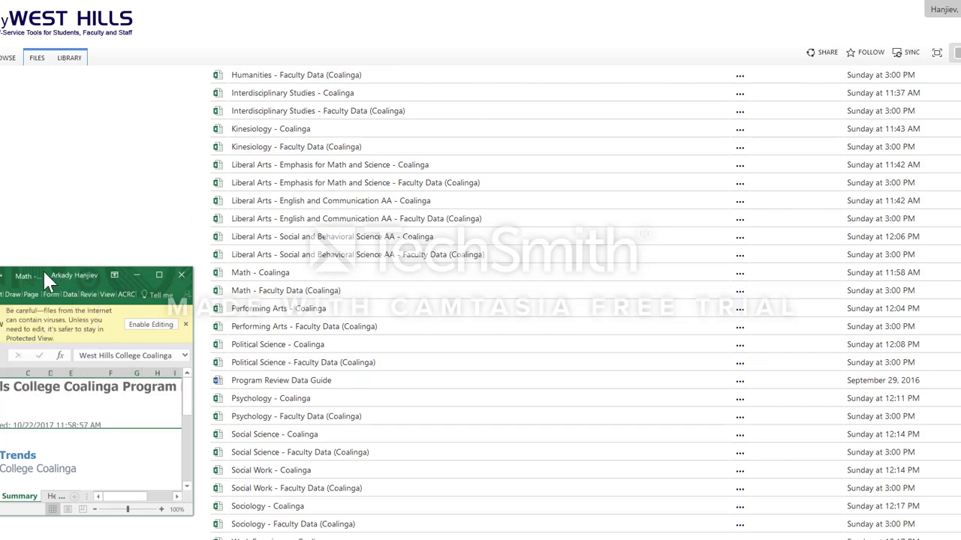
{"action": "left_click_drag", "start_coordinate": [42, 269], "coordinate": [113, 4]}
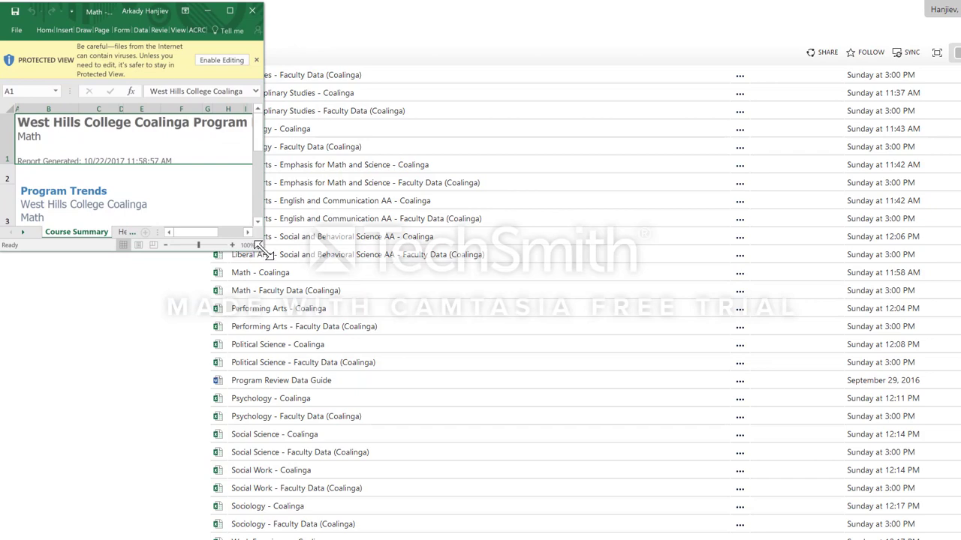
{"action": "left_click_drag", "start_coordinate": [257, 251], "coordinate": [953, 533]}
Step: Select the 2011-12 Program Trends heading and cell L2, then go to Headcount Comparisons
{"action": "left_click", "coordinate": [177, 213]}
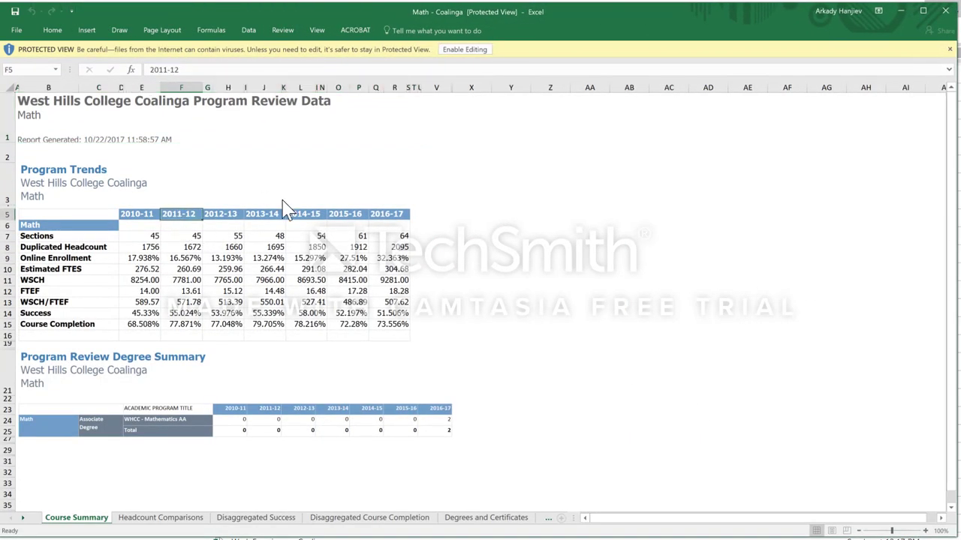
{"action": "left_click", "coordinate": [304, 153]}
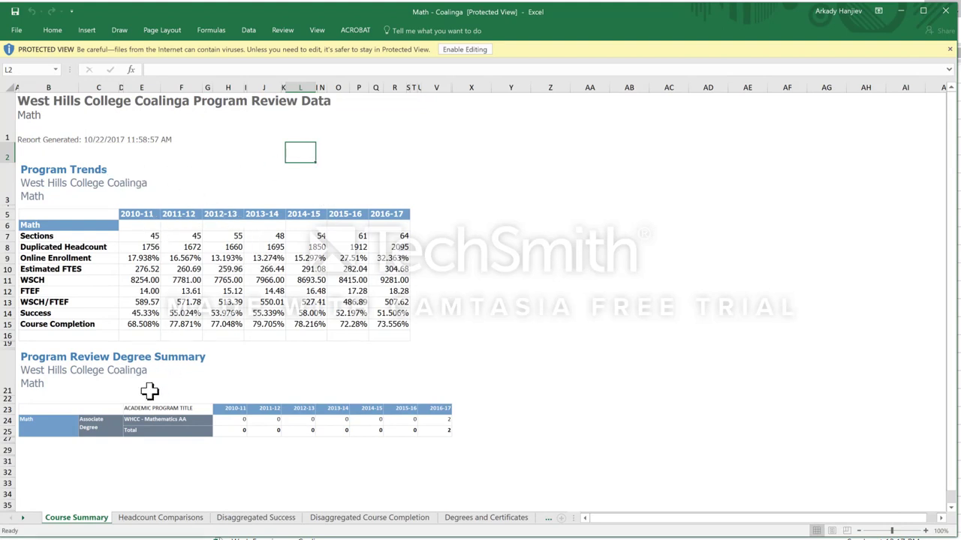
{"action": "left_click", "coordinate": [156, 519]}
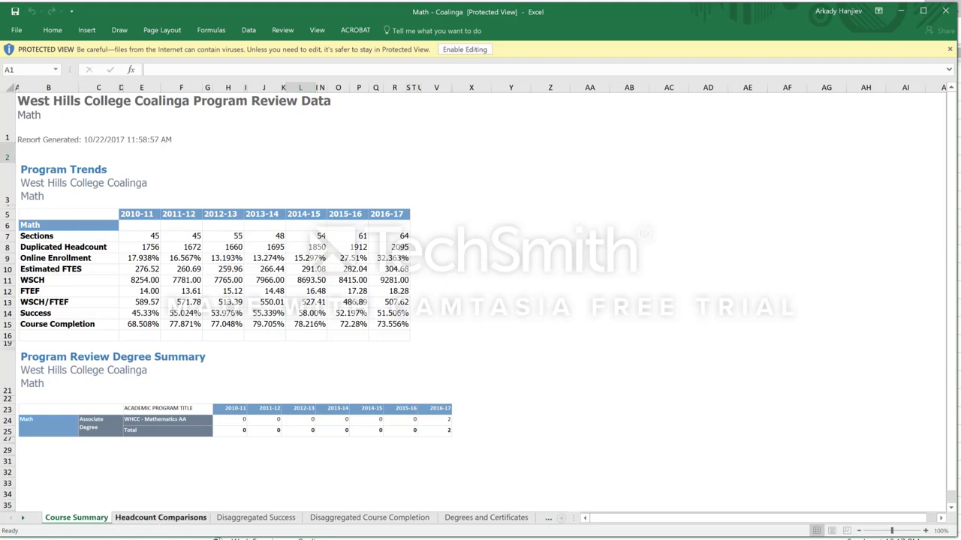
{"action": "scroll", "coordinate": [284, 451], "scroll_direction": "down", "scroll_amount": 1}
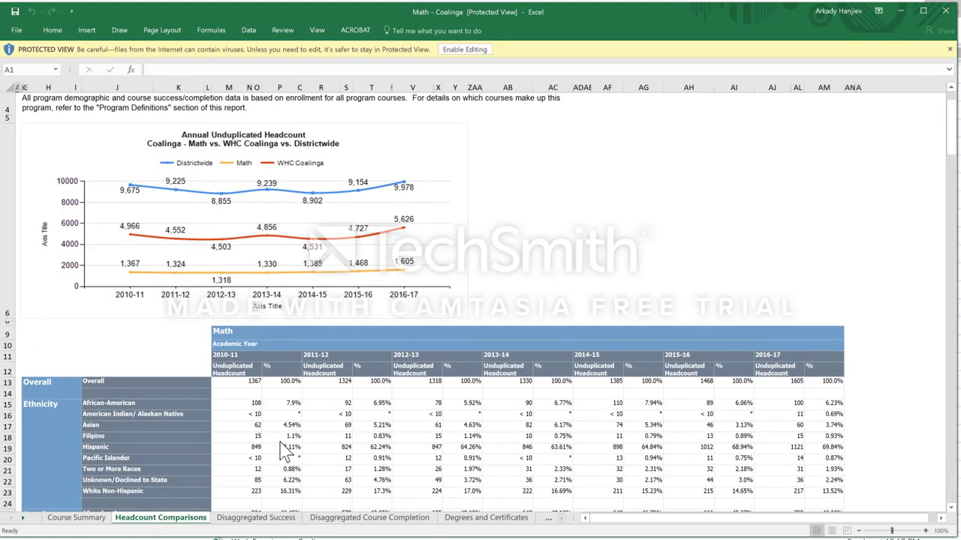
{"action": "scroll", "coordinate": [259, 371], "scroll_direction": "up", "scroll_amount": 1}
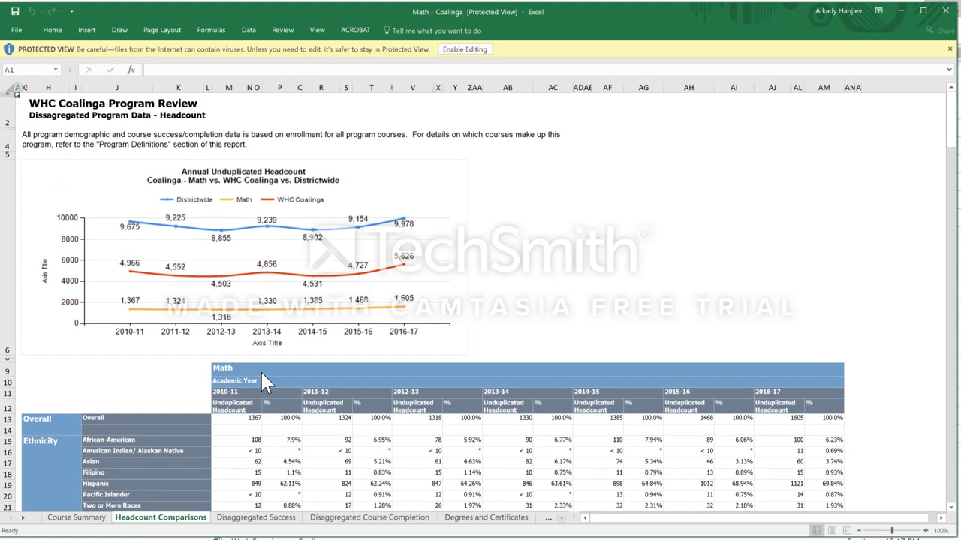
{"action": "left_click", "coordinate": [259, 518]}
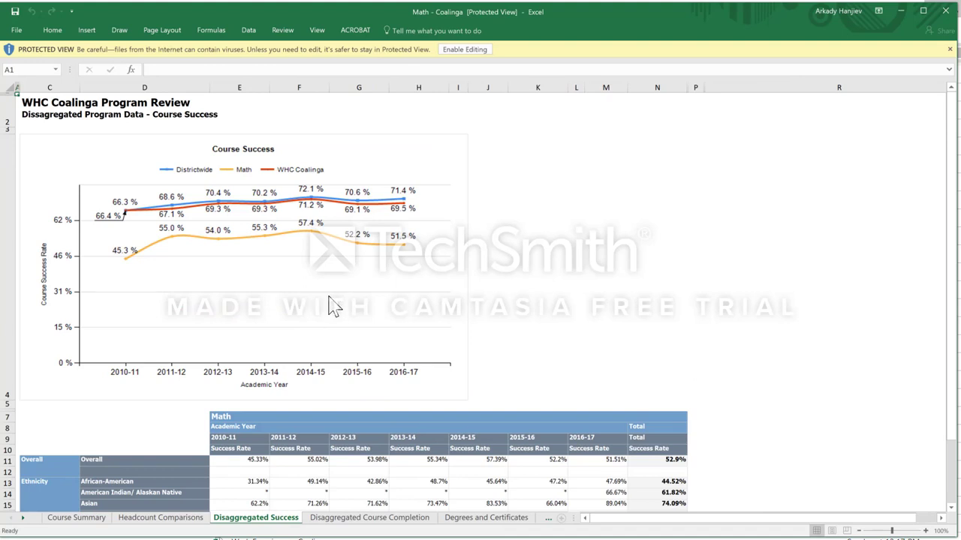
{"action": "left_click", "coordinate": [373, 517]}
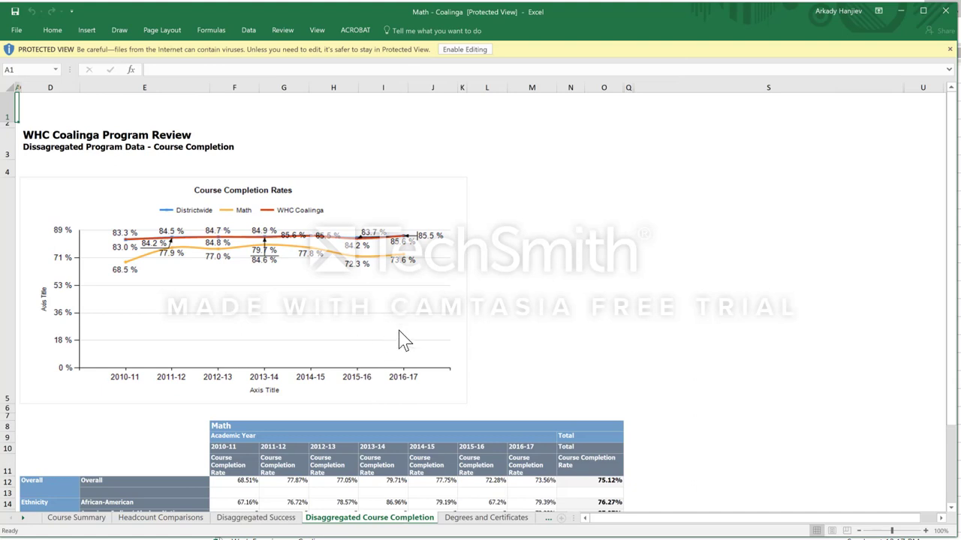
{"action": "left_click", "coordinate": [492, 520]}
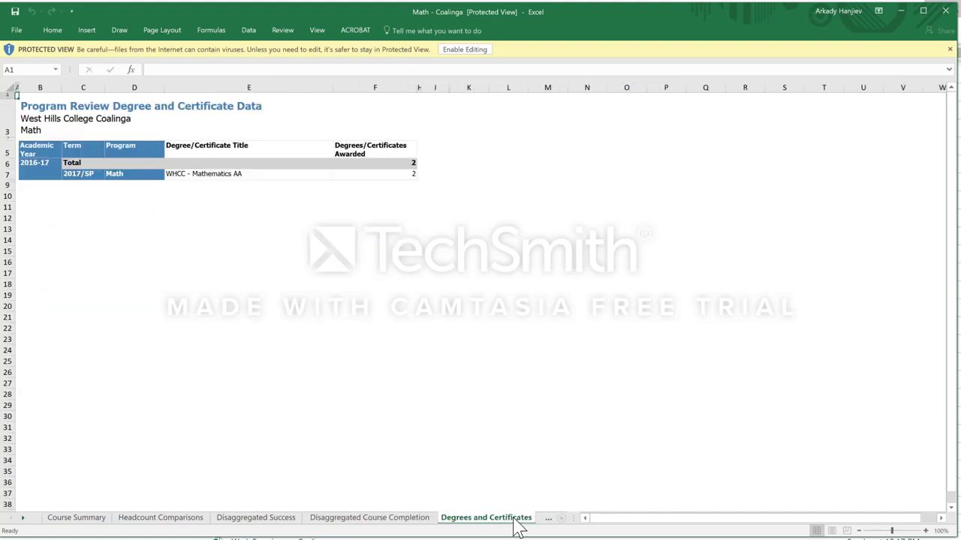
{"action": "left_click", "coordinate": [551, 520]}
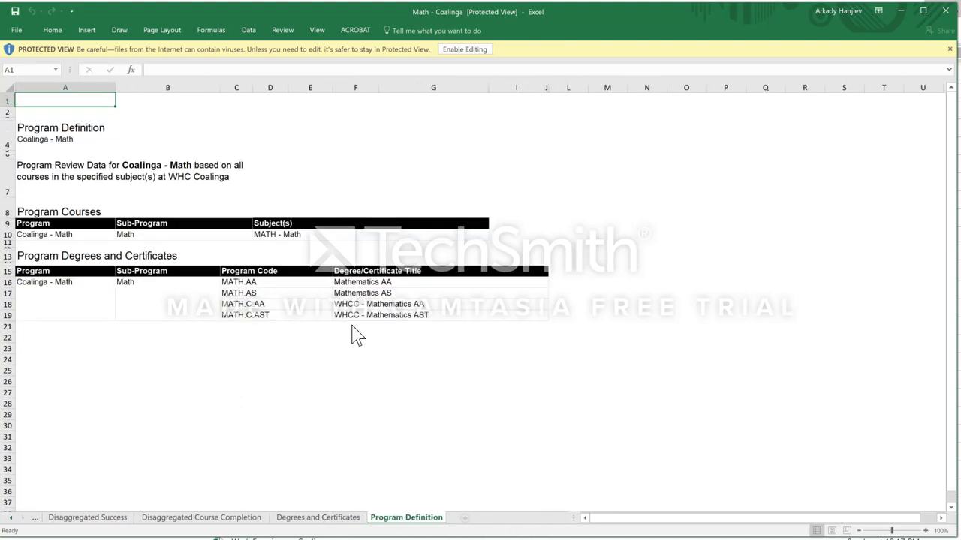
{"action": "left_click", "coordinate": [318, 518]}
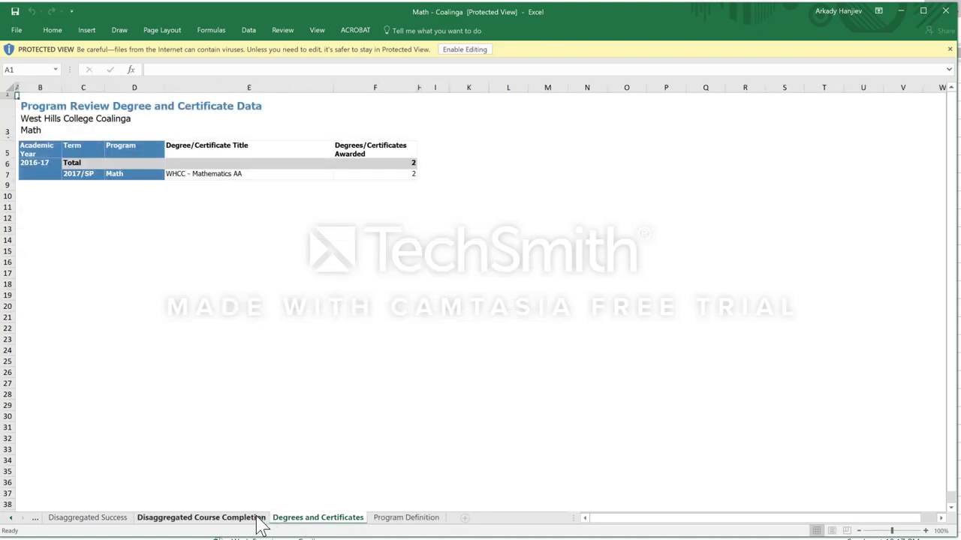
{"action": "left_click", "coordinate": [256, 520]}
{"action": "left_click", "coordinate": [87, 518]}
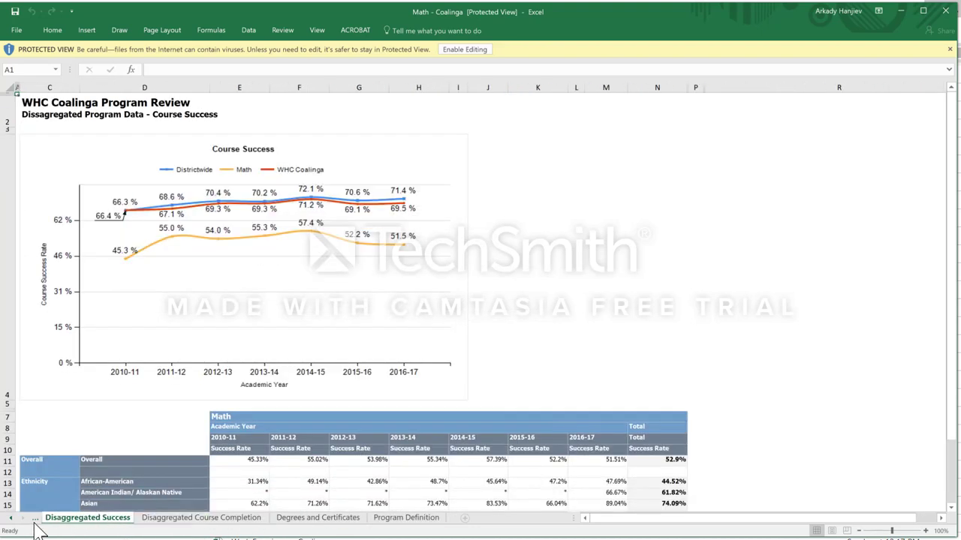
{"action": "left_click", "coordinate": [11, 519]}
{"action": "left_click", "coordinate": [78, 518]}
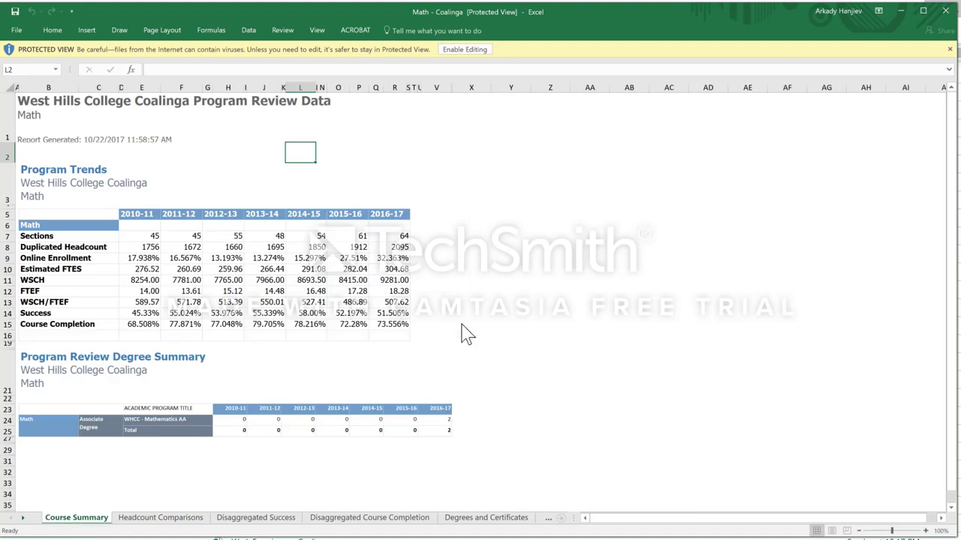
Step: Copy the Course Summary report area A1:V29 and minimize Excel
{"action": "left_click", "coordinate": [266, 281]}
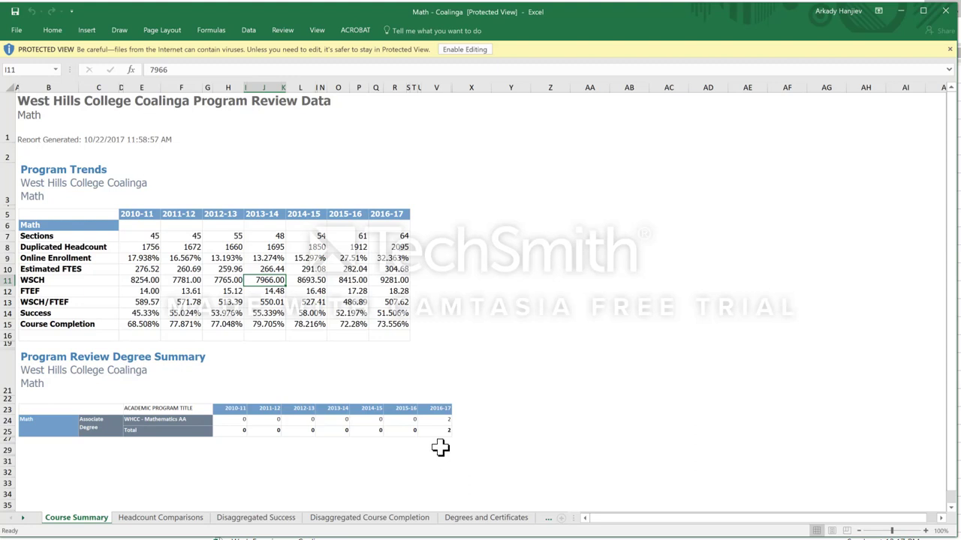
{"action": "left_click_drag", "start_coordinate": [439, 448], "coordinate": [85, 124]}
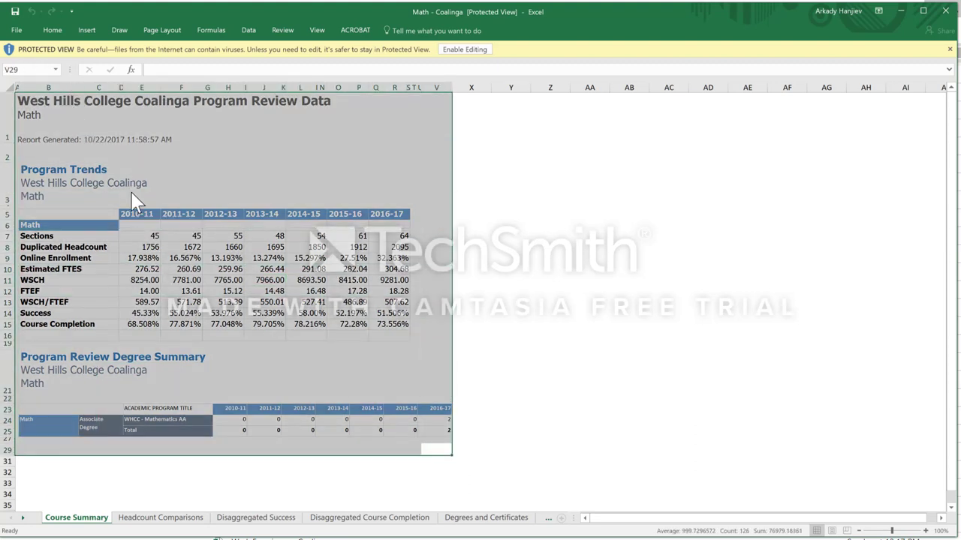
{"action": "key", "text": "ctrl+c"}
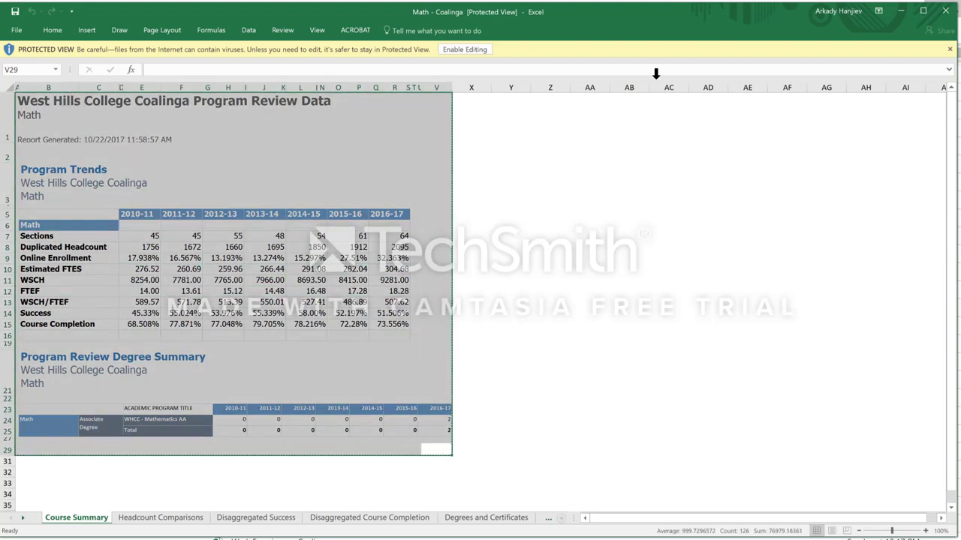
{"action": "left_click", "coordinate": [901, 12]}
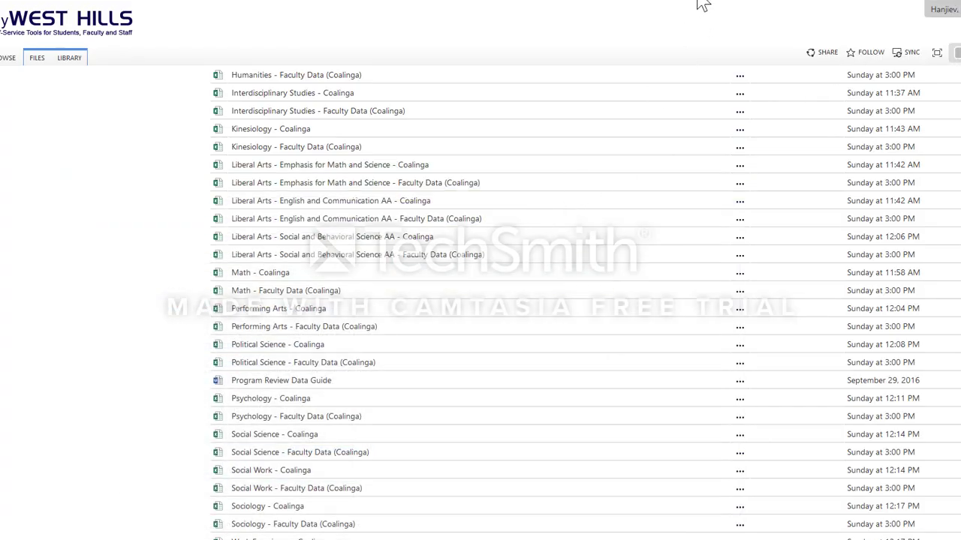
Step: Paste the copied Course Summary tables into eLumen's Success box, then return to Excel
{"action": "left_click", "coordinate": [146, 1]}
{"action": "left_click", "coordinate": [249, 192]}
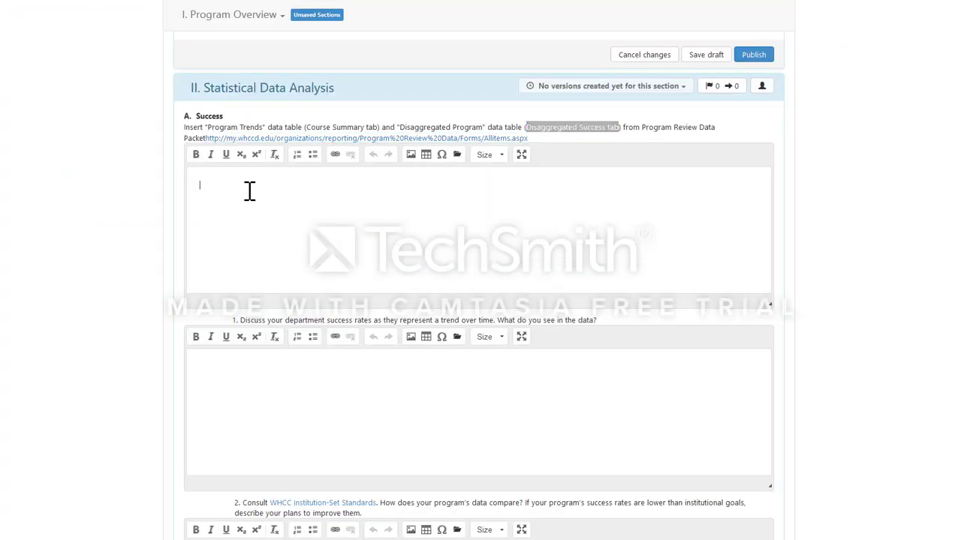
{"action": "key", "text": "ctrl+v"}
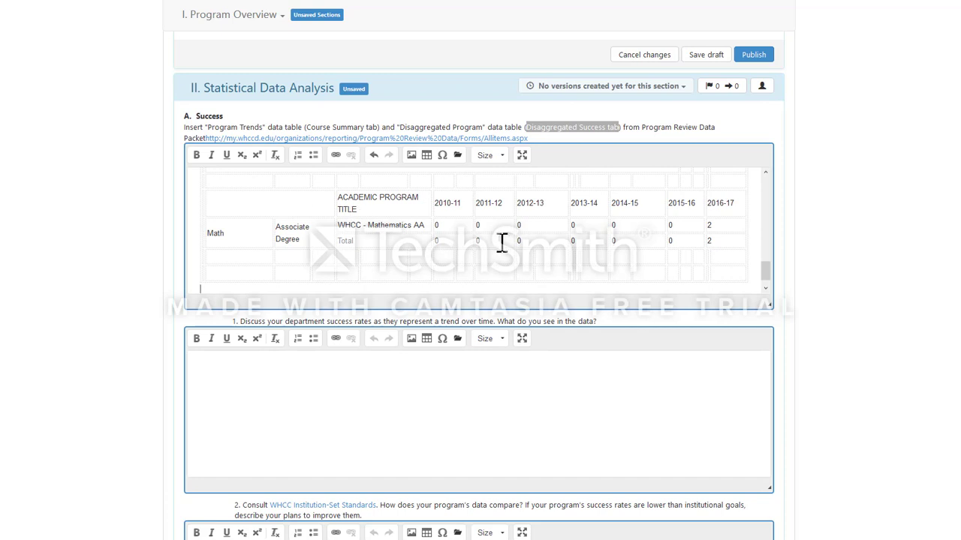
{"action": "left_click_drag", "start_coordinate": [767, 272], "coordinate": [774, 294]}
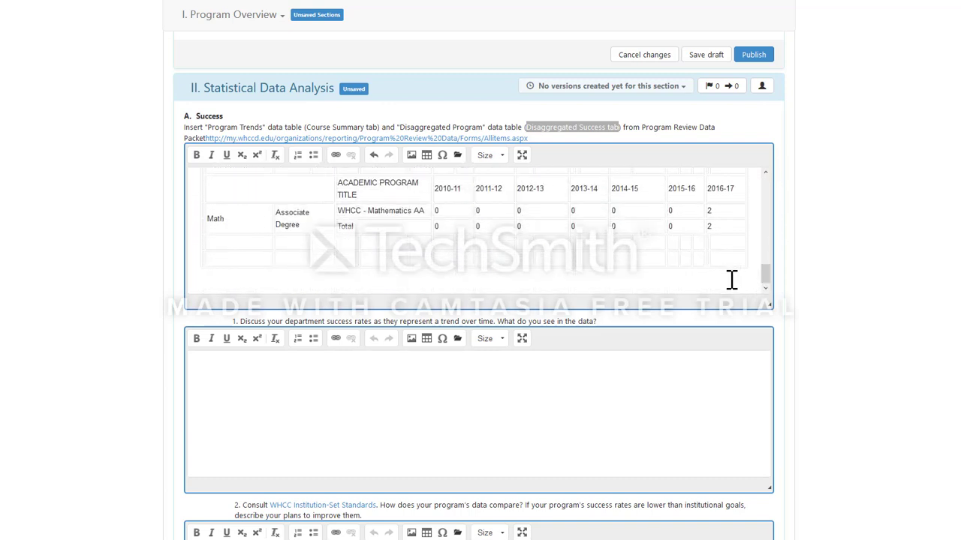
{"action": "key", "text": "alt+Tab"}
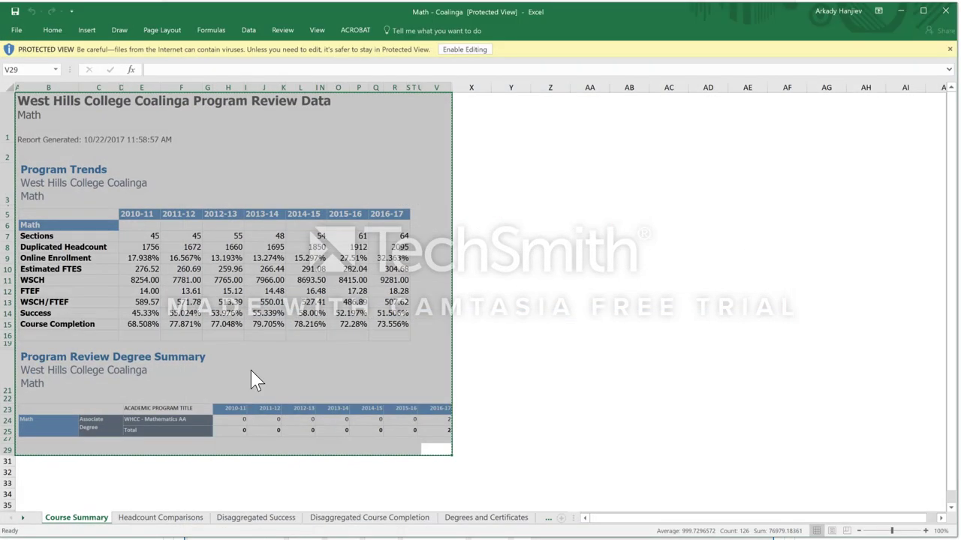
Step: Select the Headcount Comparisons breakdown table, H10:AM46, in Excel for copying
{"action": "left_click", "coordinate": [187, 519]}
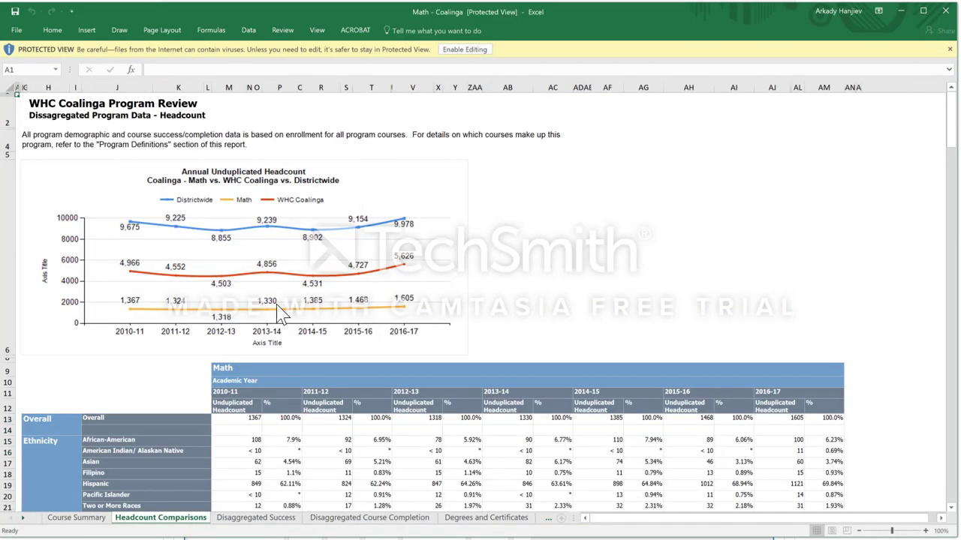
{"action": "scroll", "coordinate": [450, 286], "scroll_direction": "down", "scroll_amount": 3}
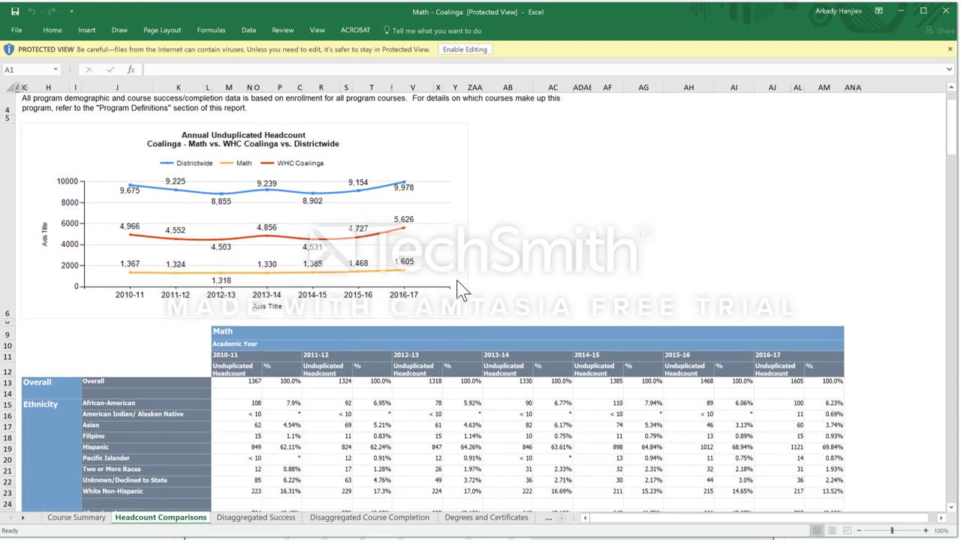
{"action": "scroll", "coordinate": [458, 263], "scroll_direction": "up", "scroll_amount": 3}
{"action": "left_click", "coordinate": [250, 278]}
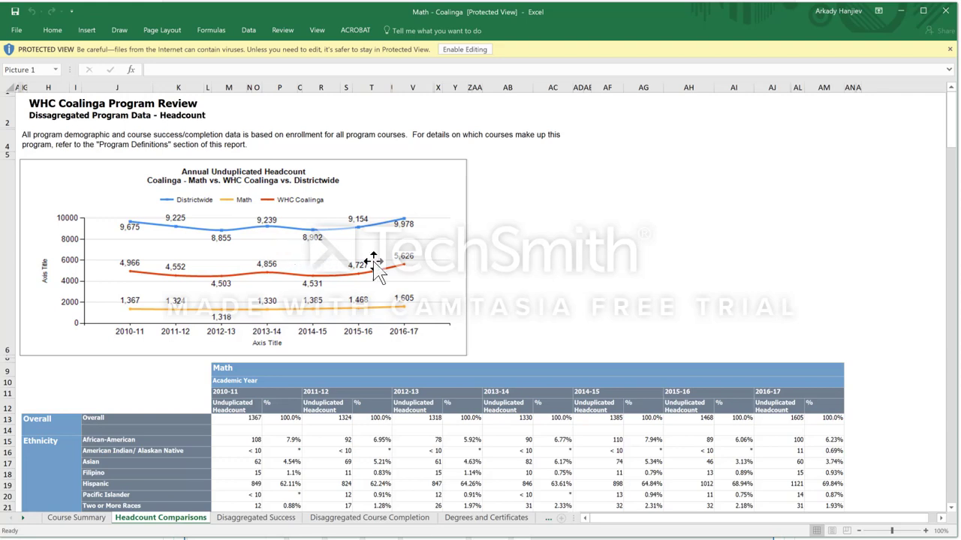
{"action": "scroll", "coordinate": [387, 274], "scroll_direction": "down", "scroll_amount": 3}
{"action": "scroll", "coordinate": [387, 274], "scroll_direction": "down", "scroll_amount": 2}
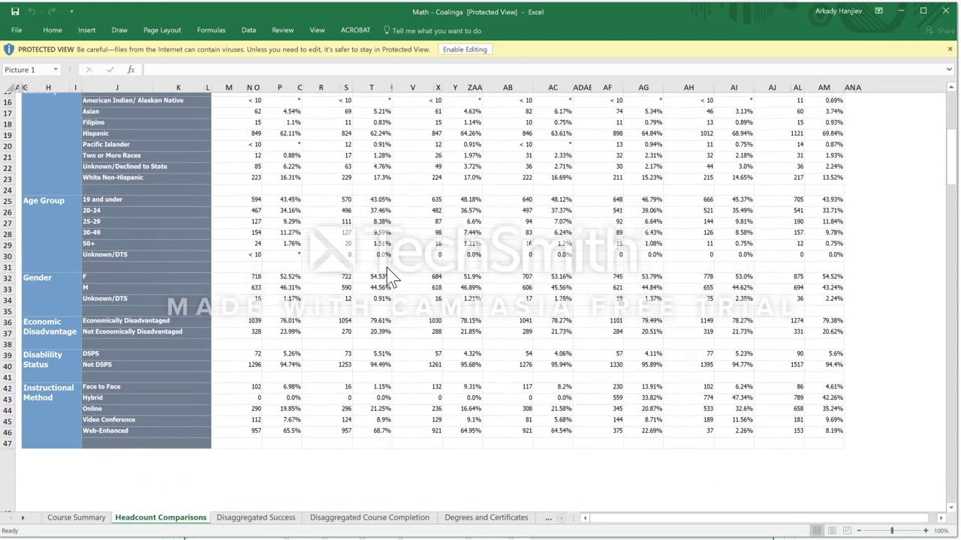
{"action": "left_click_drag", "start_coordinate": [831, 428], "coordinate": [142, 308]}
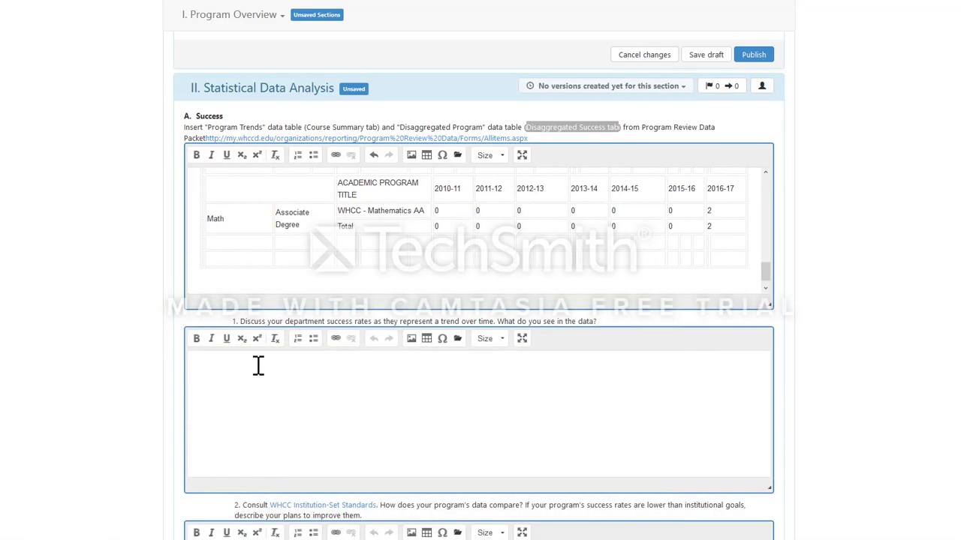
Step: Paste the headcount breakdown below the Course Summary tables in eLumen's Success box, then return to the Math - Coalinga workbook
{"action": "key", "text": "ctrl+v"}
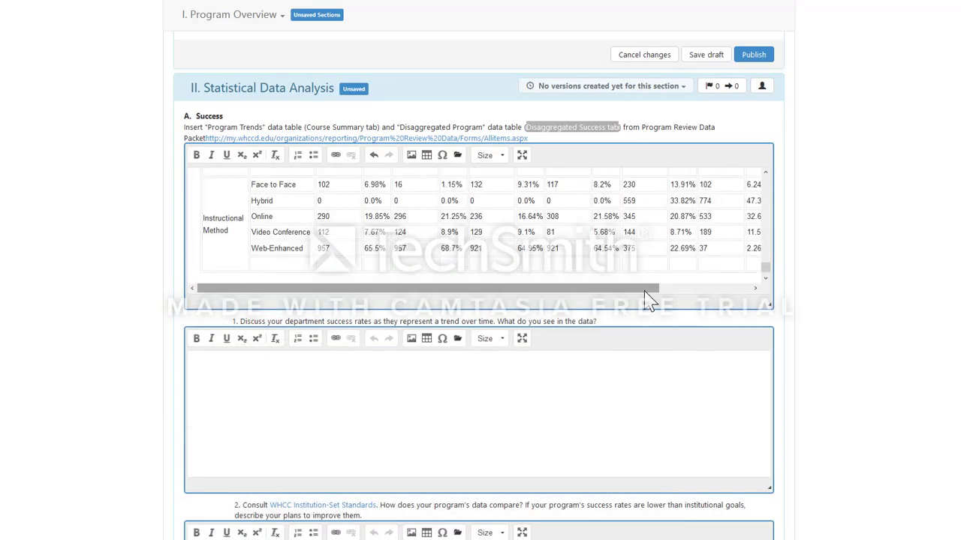
{"action": "left_click_drag", "start_coordinate": [644, 292], "coordinate": [575, 316]}
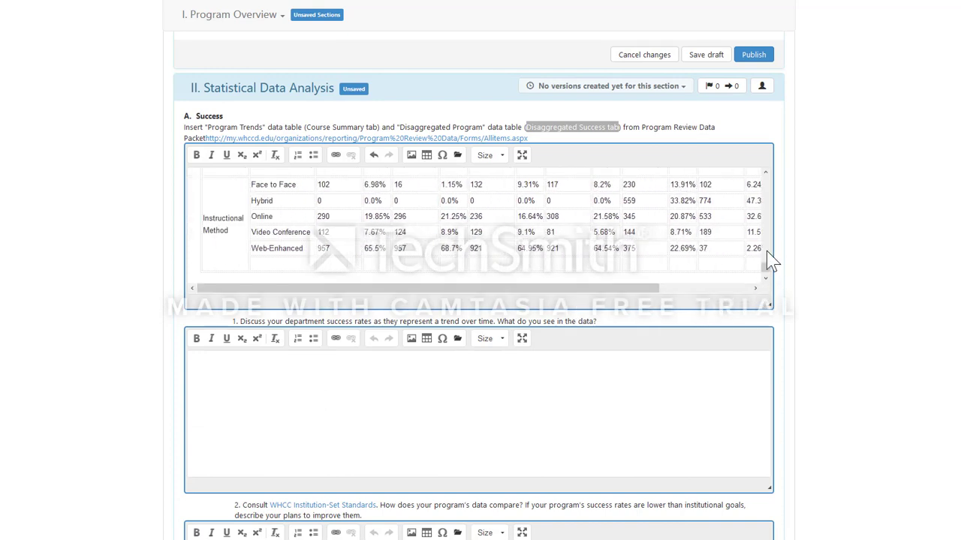
{"action": "left_click", "coordinate": [766, 174]}
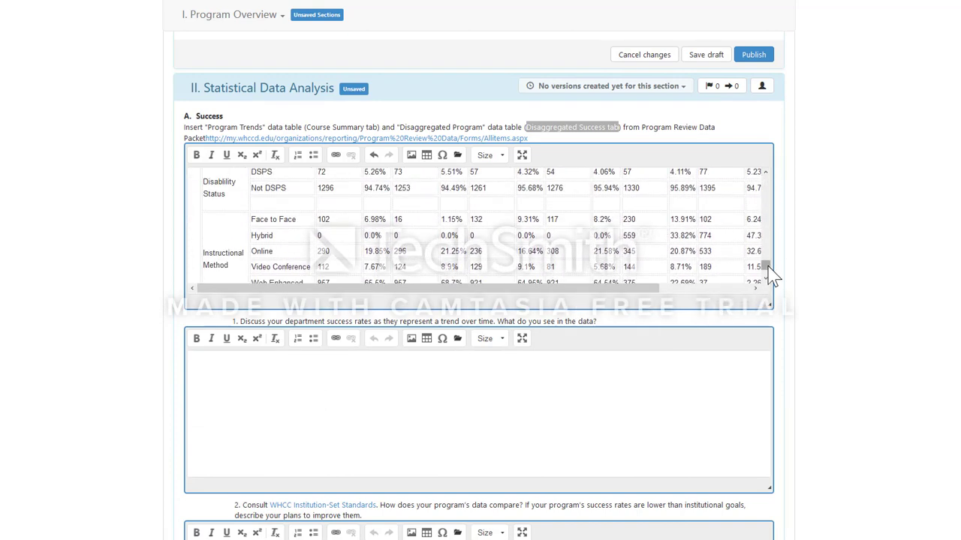
{"action": "scroll", "coordinate": [767, 270], "scroll_direction": "down", "scroll_amount": 2}
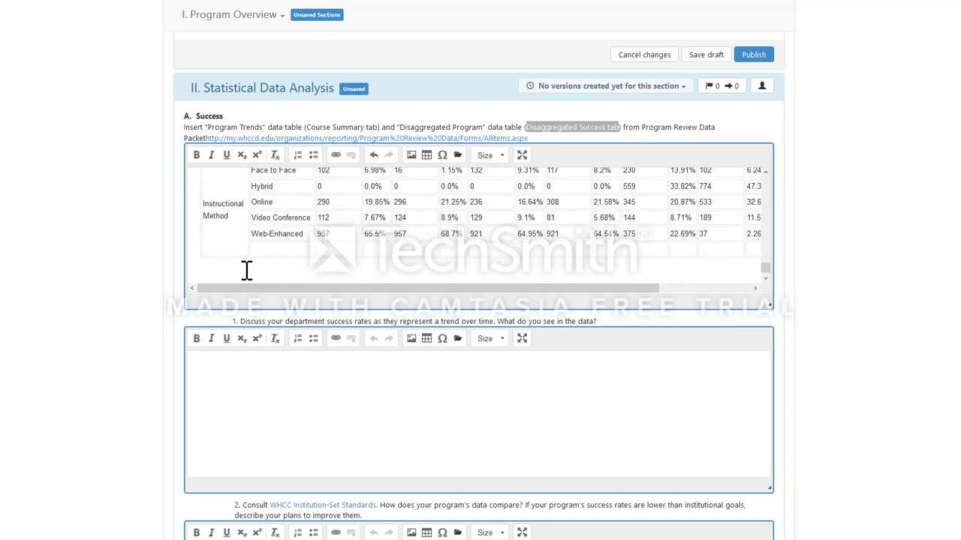
{"action": "left_click", "coordinate": [264, 539]}
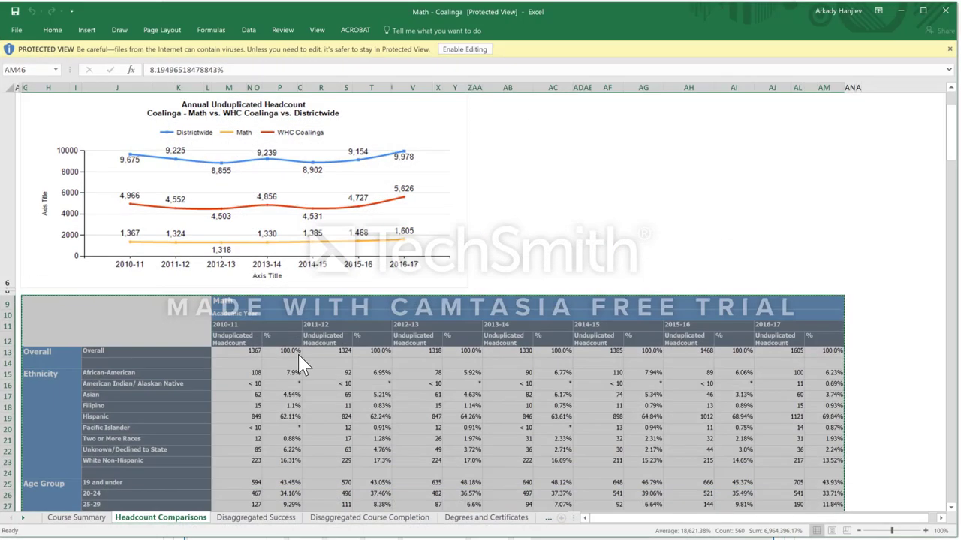
Step: Copy the Disaggregated Success rates table C7:N44 from Excel and return to eLumen
{"action": "left_click", "coordinate": [261, 518]}
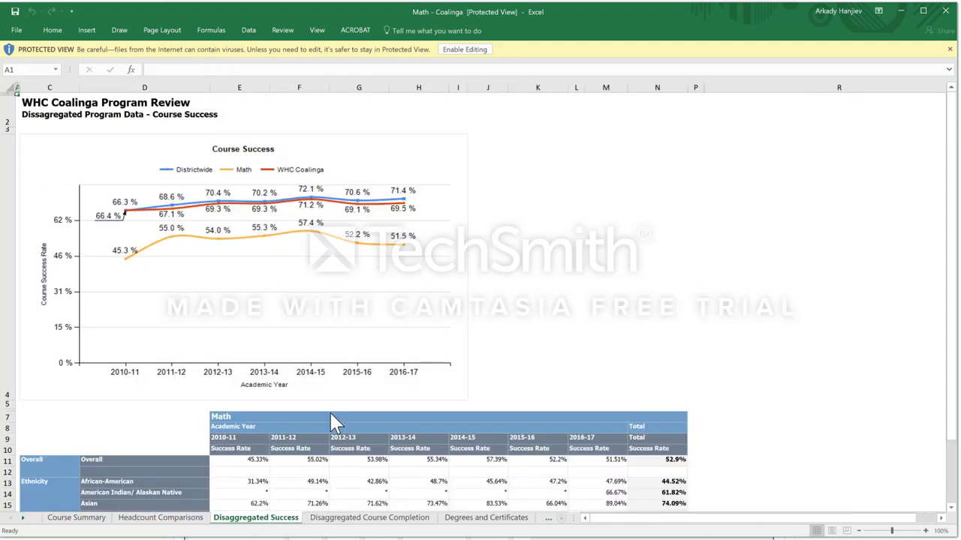
{"action": "left_click", "coordinate": [575, 387]}
{"action": "scroll", "coordinate": [588, 379], "scroll_direction": "down", "scroll_amount": 4}
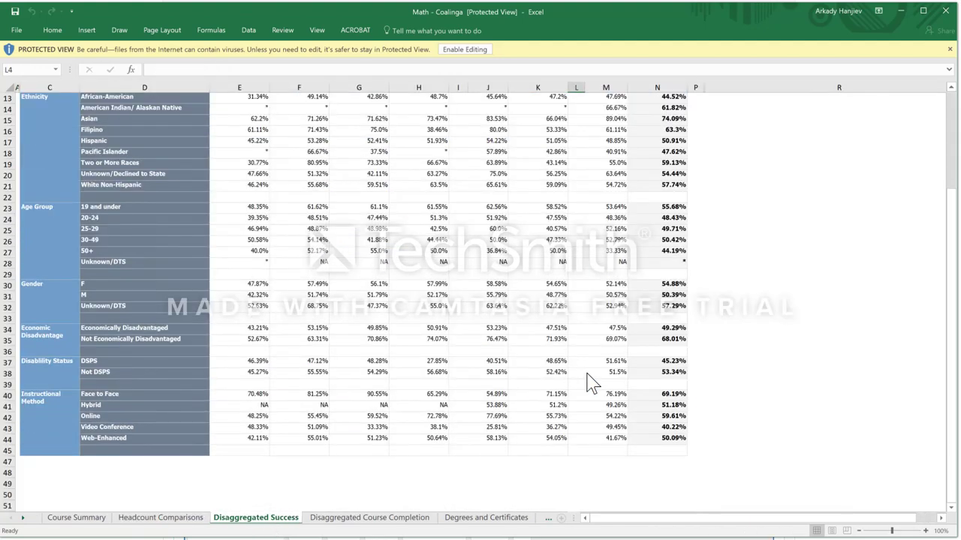
{"action": "left_click", "coordinate": [652, 439]}
{"action": "left_click_drag", "start_coordinate": [651, 439], "coordinate": [133, 107]}
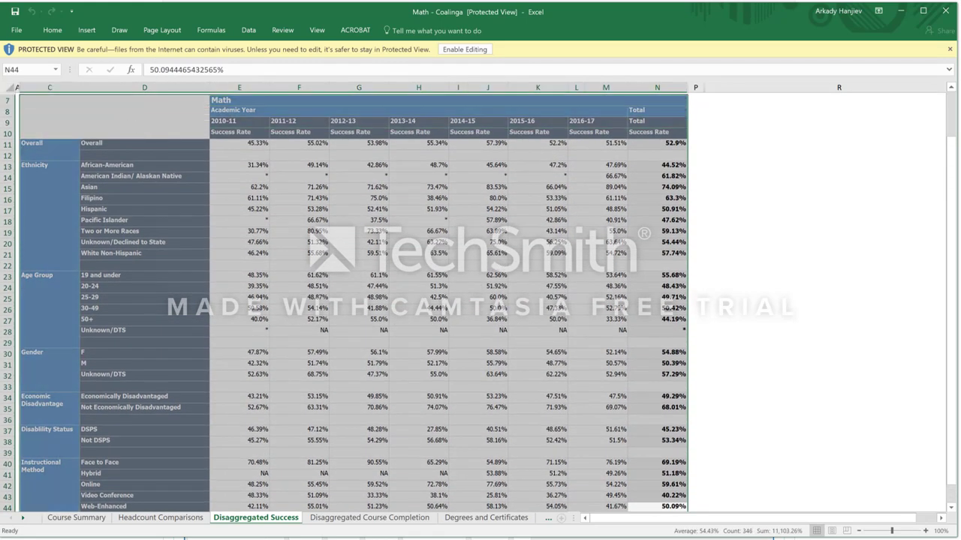
{"action": "key", "text": "ctrl+c"}
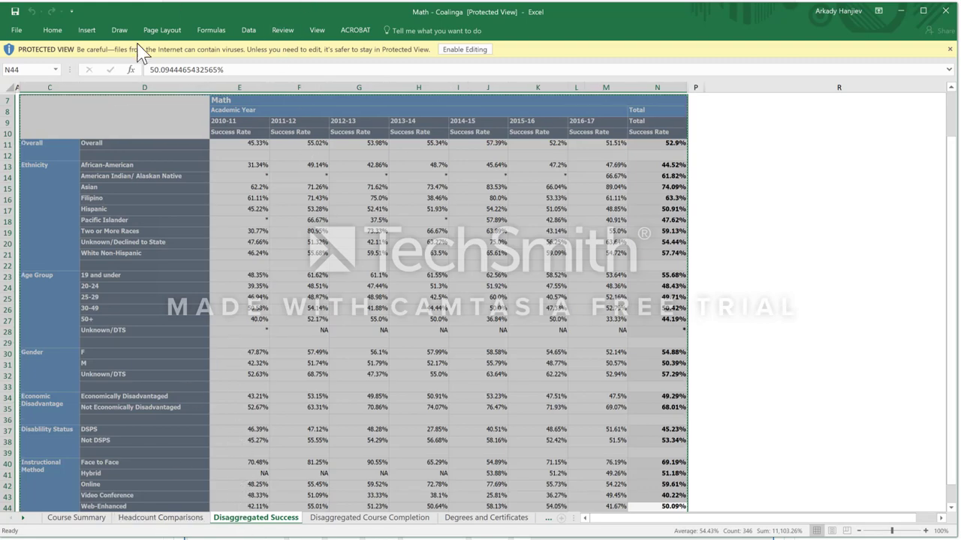
{"action": "key", "text": "alt+Tab"}
{"action": "left_click", "coordinate": [257, 168]}
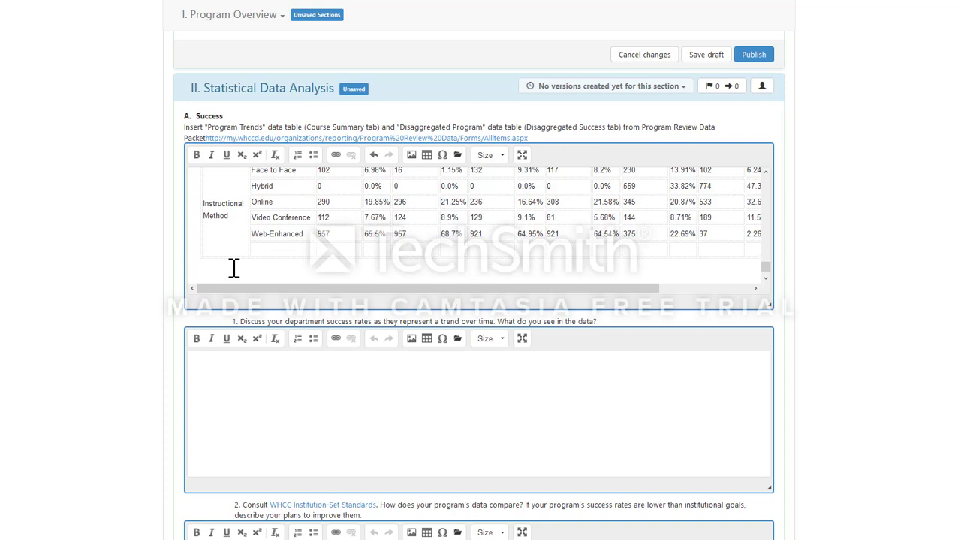
Step: Paste the 2010-11 to 2016-17 disaggregated success table below the first Success table
{"action": "key", "text": "ctrl+v"}
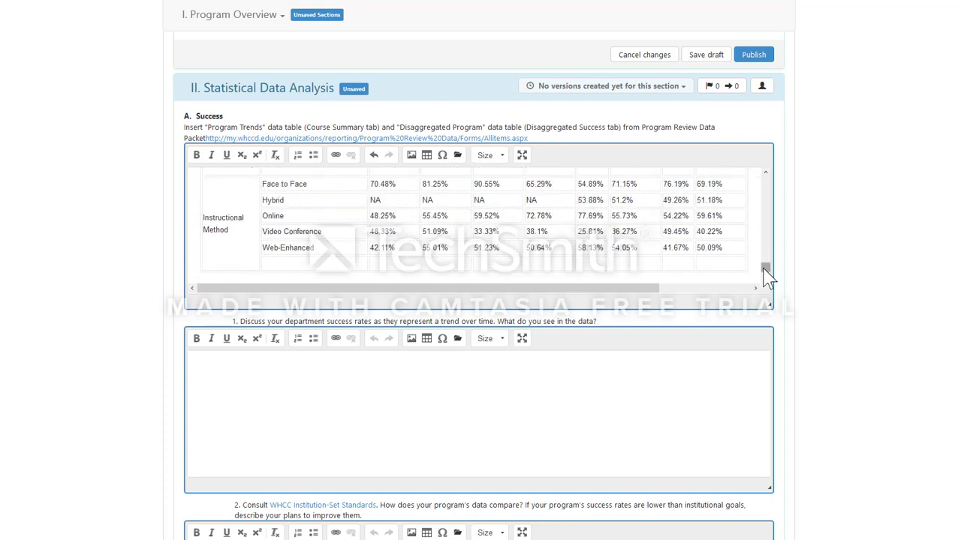
{"action": "scroll", "coordinate": [766, 272], "scroll_direction": "up", "scroll_amount": 5}
{"action": "scroll", "coordinate": [766, 272], "scroll_direction": "down", "scroll_amount": 6}
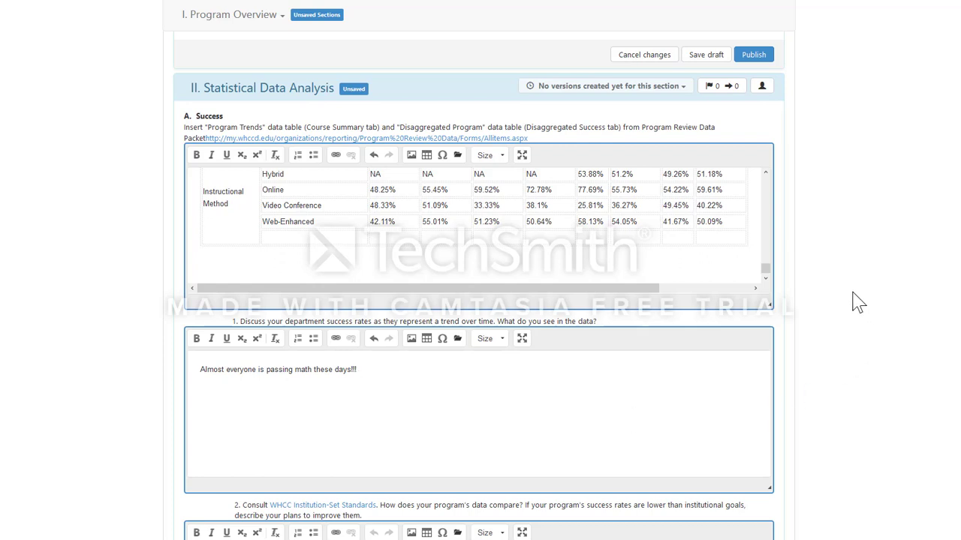
{"action": "scroll", "coordinate": [859, 303], "scroll_direction": "down", "scroll_amount": 3}
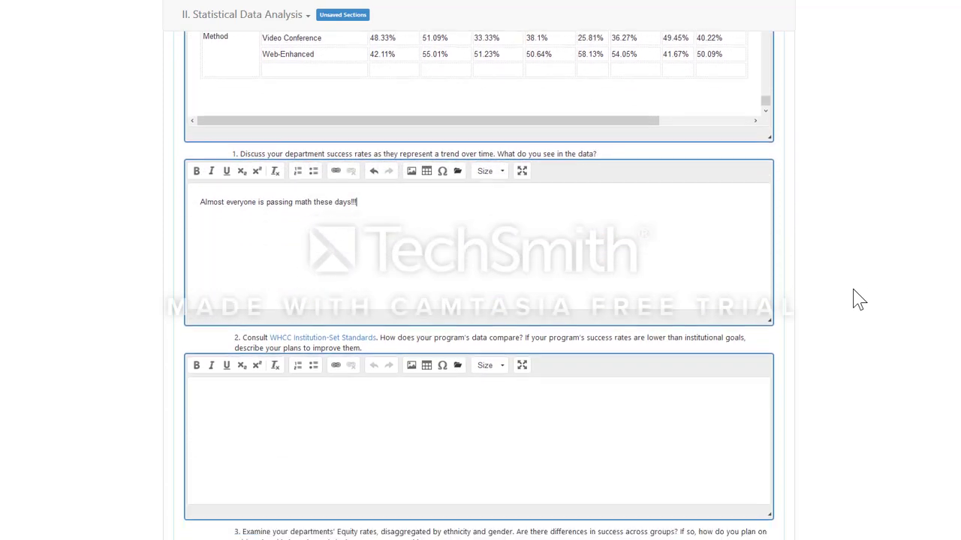
Step: Save II. Statistical Data Analysis, including its pasted tables and question 1 answer, as a draft
{"action": "scroll", "coordinate": [859, 300], "scroll_direction": "up", "scroll_amount": 1}
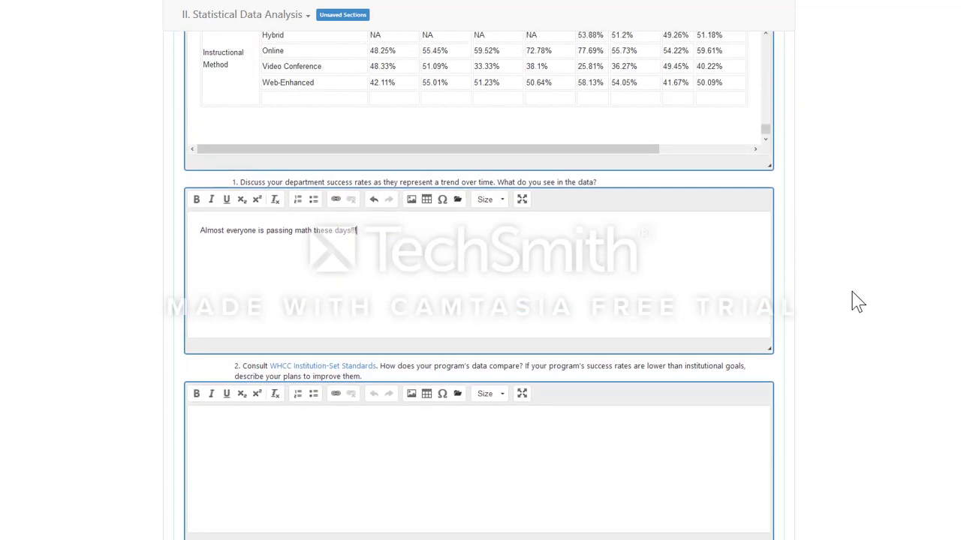
{"action": "scroll", "coordinate": [858, 301], "scroll_direction": "down", "scroll_amount": 1}
{"action": "scroll", "coordinate": [859, 303], "scroll_direction": "down", "scroll_amount": 1}
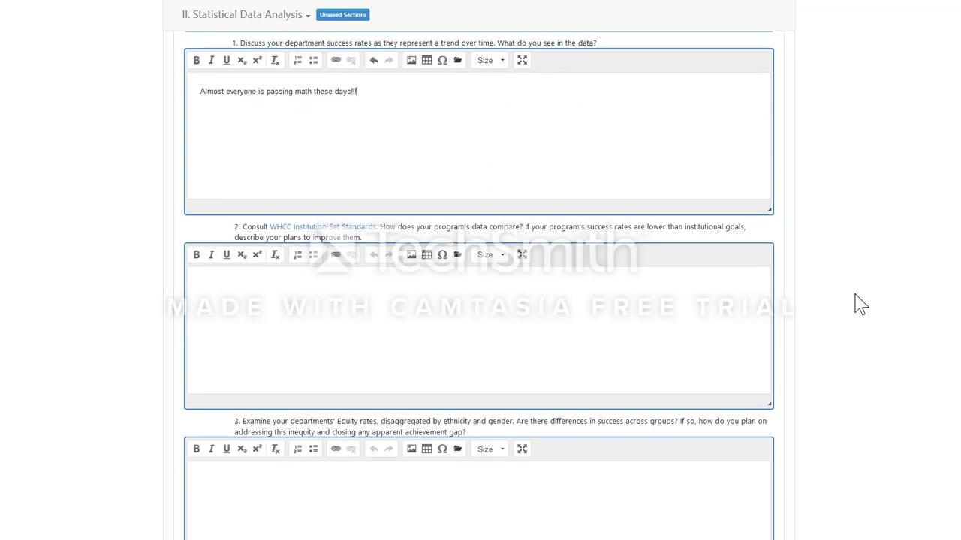
{"action": "scroll", "coordinate": [864, 305], "scroll_direction": "up", "scroll_amount": 1}
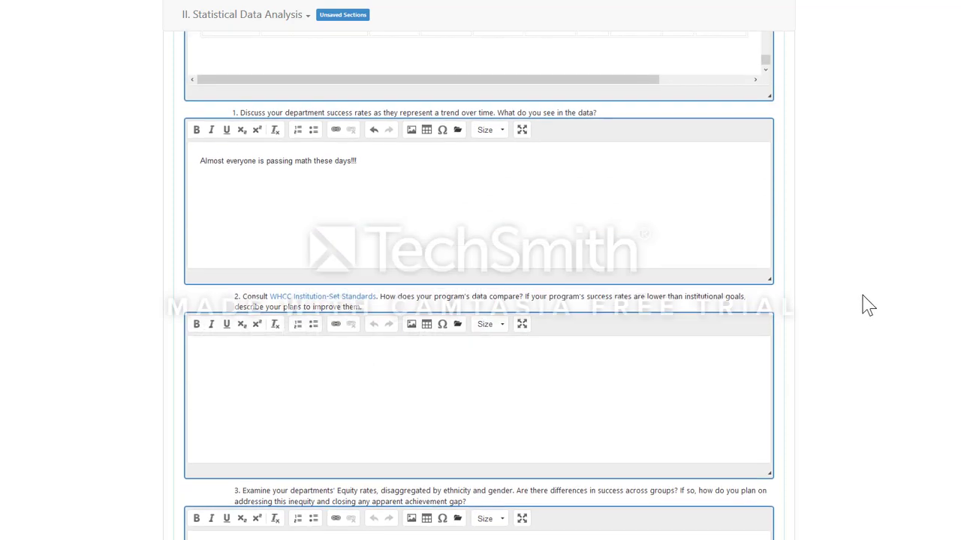
{"action": "scroll", "coordinate": [750, 322], "scroll_direction": "down", "scroll_amount": 1}
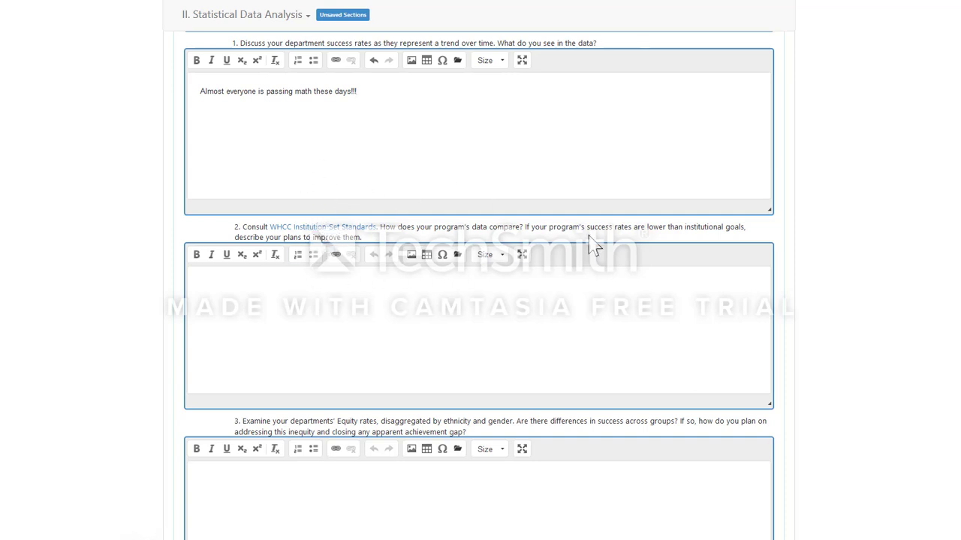
{"action": "scroll", "coordinate": [840, 201], "scroll_direction": "down", "scroll_amount": 3}
{"action": "scroll", "coordinate": [840, 201], "scroll_direction": "down", "scroll_amount": 5}
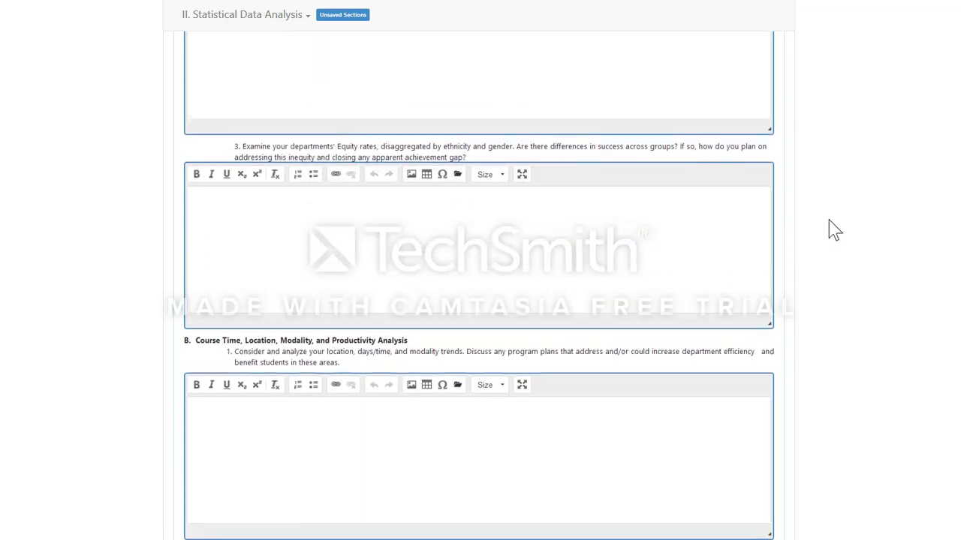
{"action": "scroll", "coordinate": [835, 226], "scroll_direction": "down", "scroll_amount": 5}
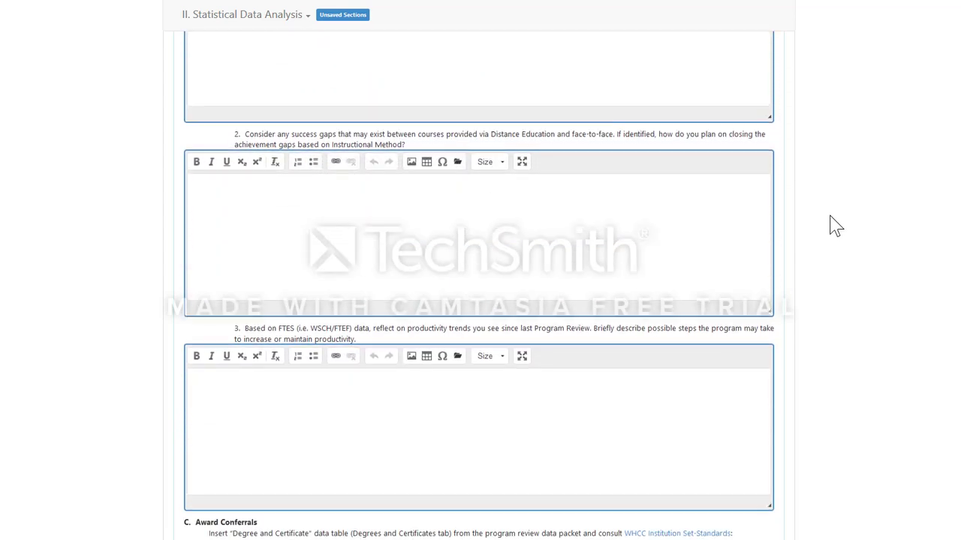
{"action": "scroll", "coordinate": [835, 225], "scroll_direction": "down", "scroll_amount": 10}
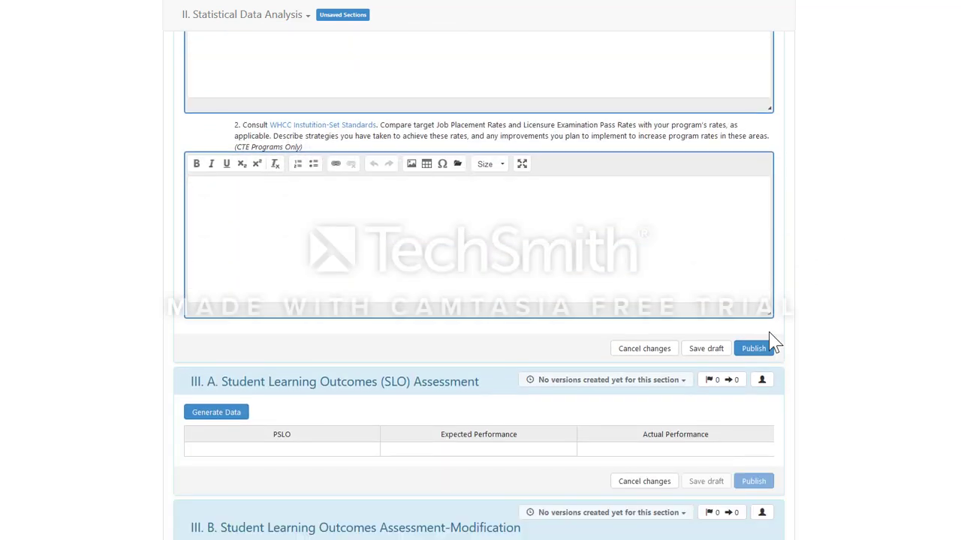
{"action": "left_click", "coordinate": [706, 349]}
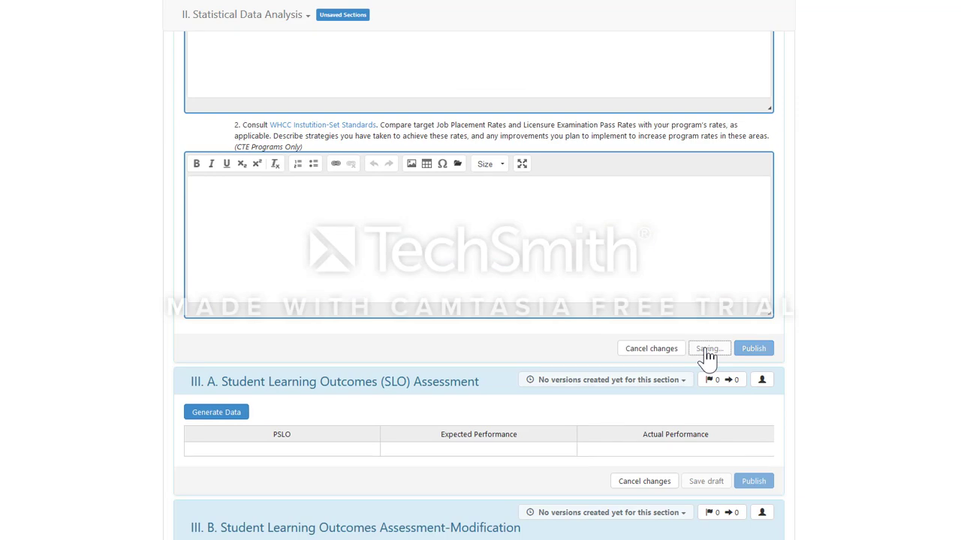
Step: Review I. Program Overview down to its end and save it as a draft
{"action": "scroll", "coordinate": [711, 274], "scroll_direction": "down", "scroll_amount": 10}
{"action": "scroll", "coordinate": [710, 274], "scroll_direction": "up", "scroll_amount": 10}
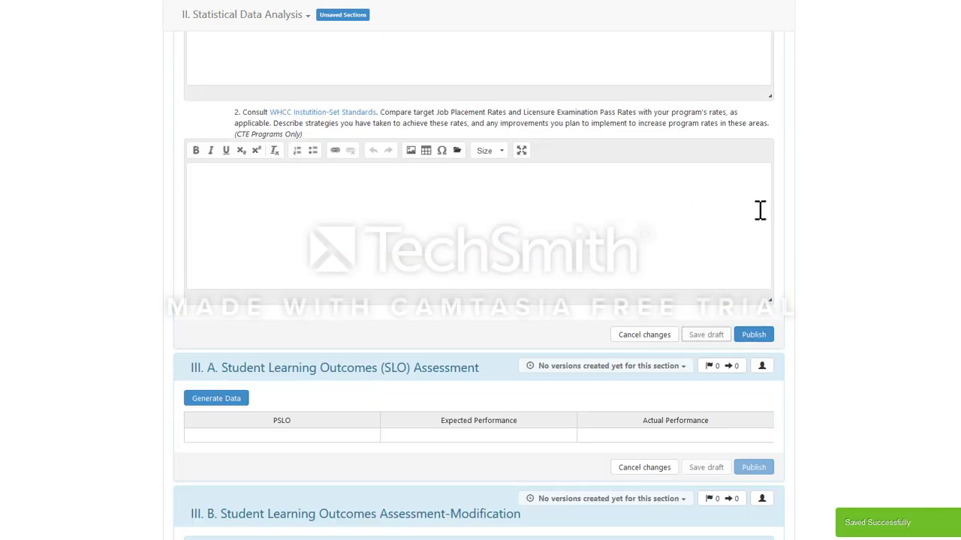
{"action": "scroll", "coordinate": [710, 274], "scroll_direction": "up", "scroll_amount": 15}
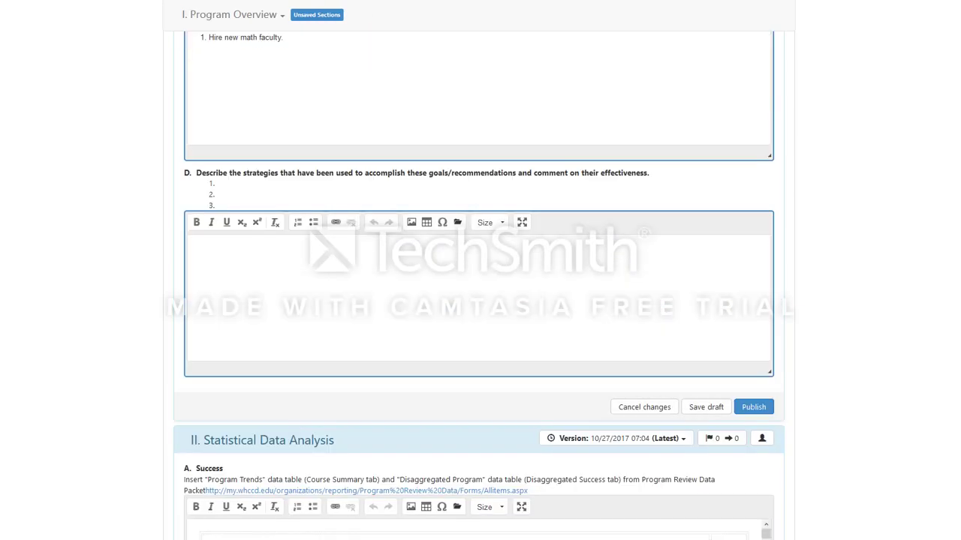
{"action": "scroll", "coordinate": [480, 300], "scroll_direction": "down", "scroll_amount": 10}
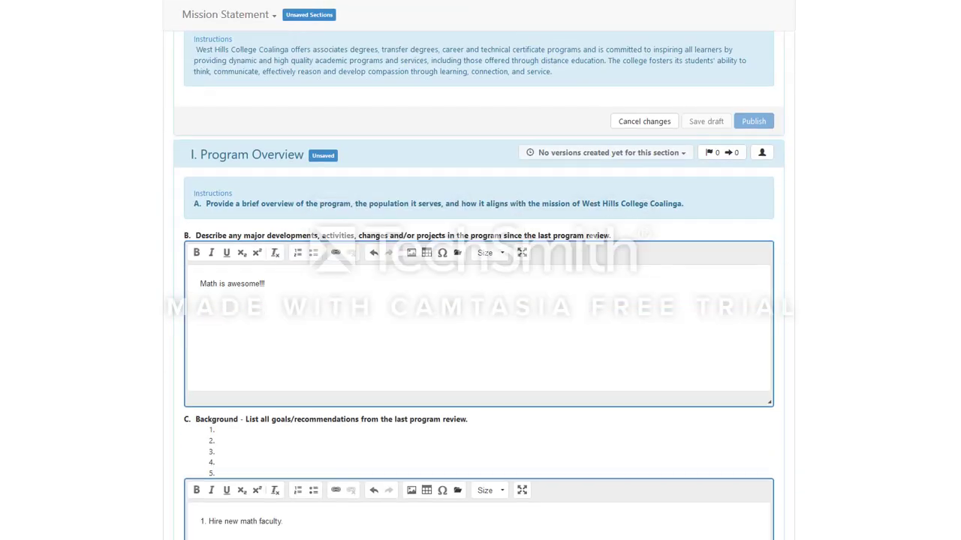
{"action": "scroll", "coordinate": [480, 300], "scroll_direction": "down", "scroll_amount": 1}
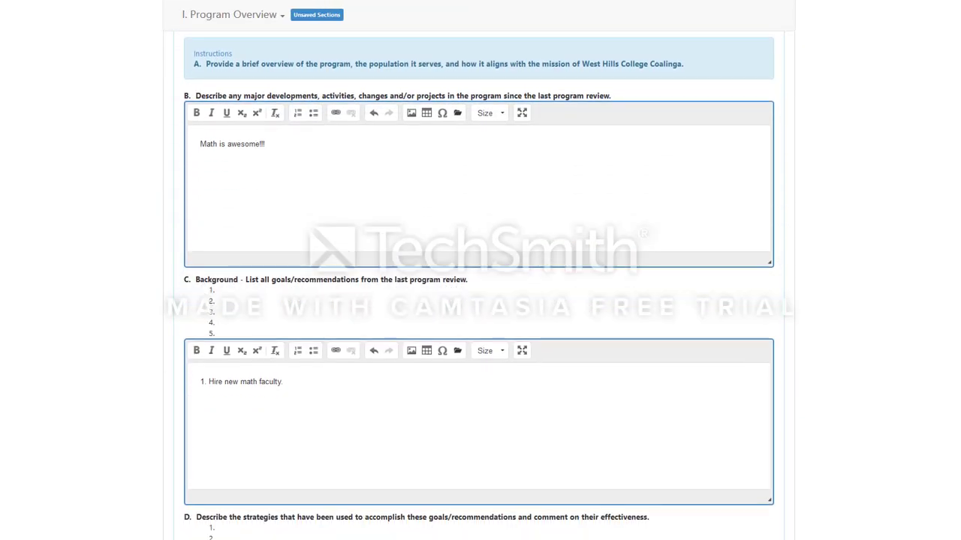
{"action": "scroll", "coordinate": [480, 301], "scroll_direction": "up", "scroll_amount": 4}
{"action": "scroll", "coordinate": [480, 301], "scroll_direction": "down", "scroll_amount": 3}
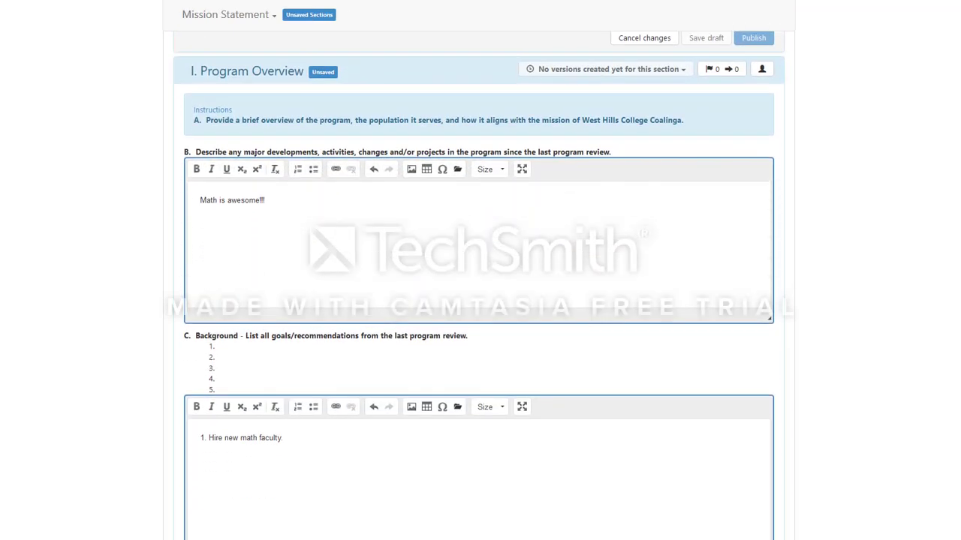
{"action": "scroll", "coordinate": [480, 300], "scroll_direction": "down", "scroll_amount": 8}
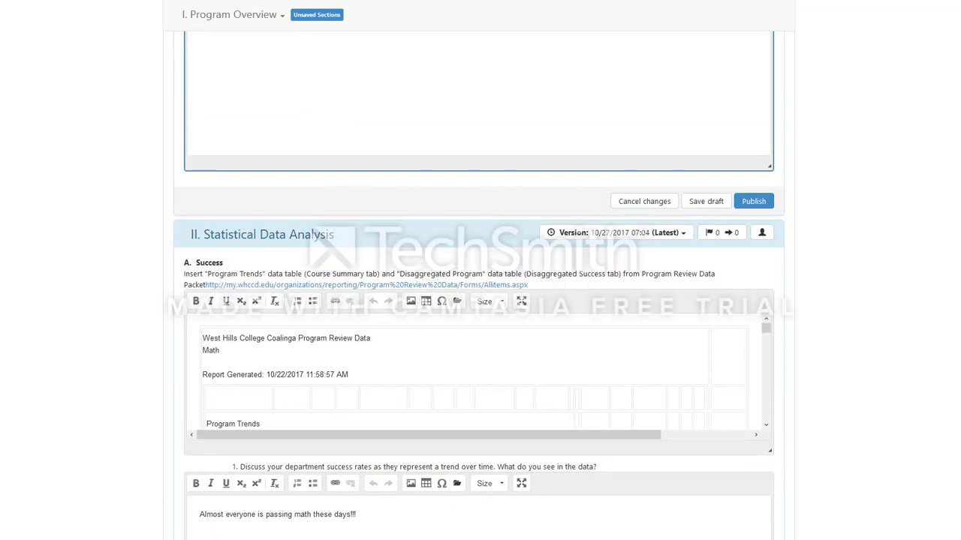
{"action": "scroll", "coordinate": [480, 301], "scroll_direction": "up", "scroll_amount": 10}
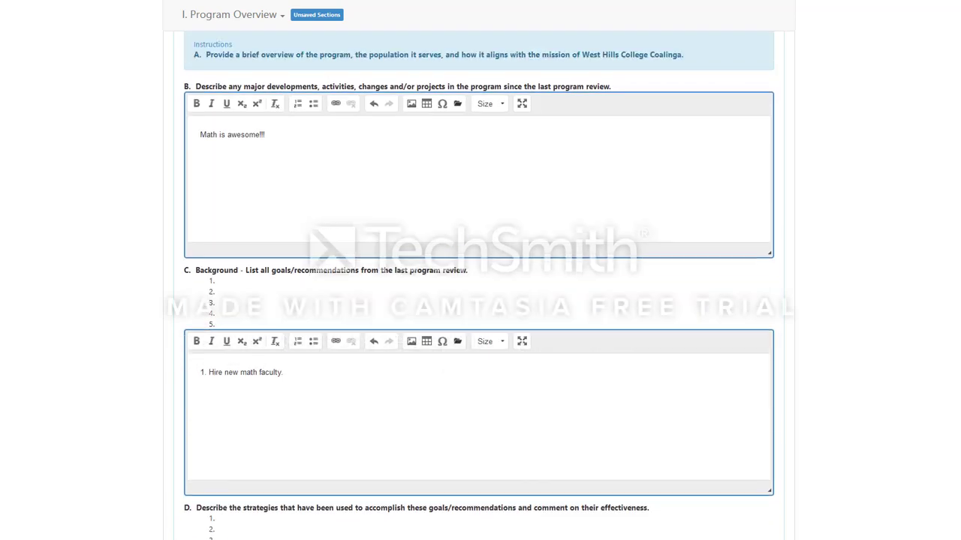
{"action": "scroll", "coordinate": [481, 300], "scroll_direction": "down", "scroll_amount": 6}
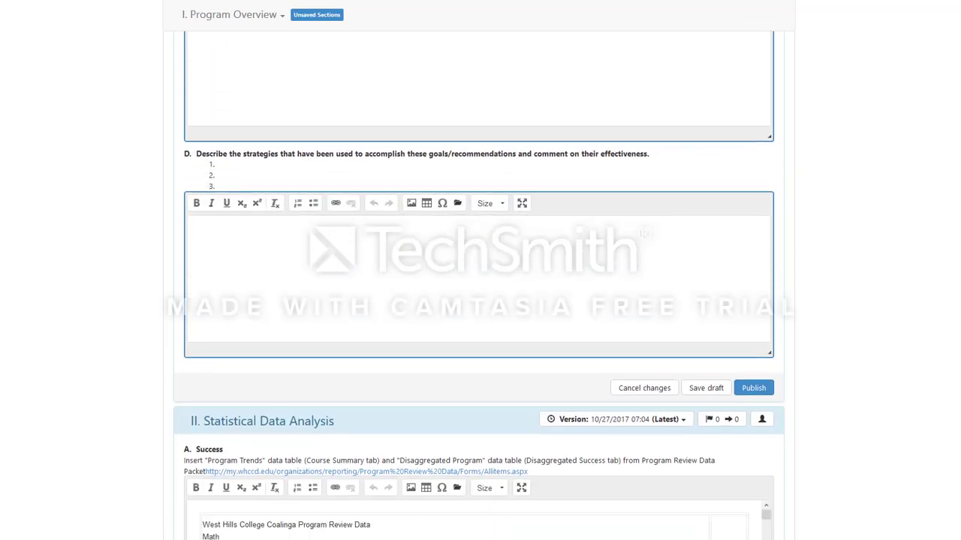
{"action": "scroll", "coordinate": [815, 214], "scroll_direction": "up", "scroll_amount": 8}
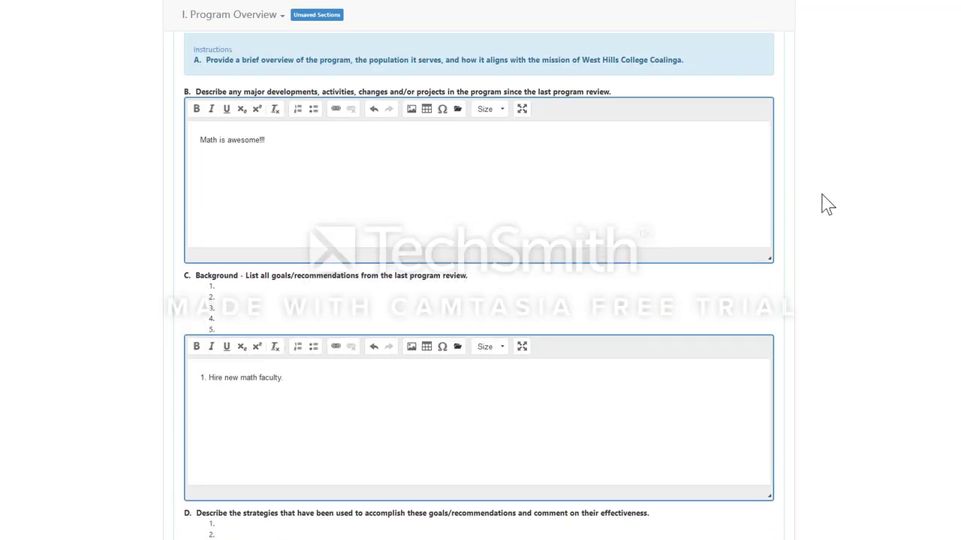
{"action": "scroll", "coordinate": [479, 300], "scroll_direction": "down", "scroll_amount": 1}
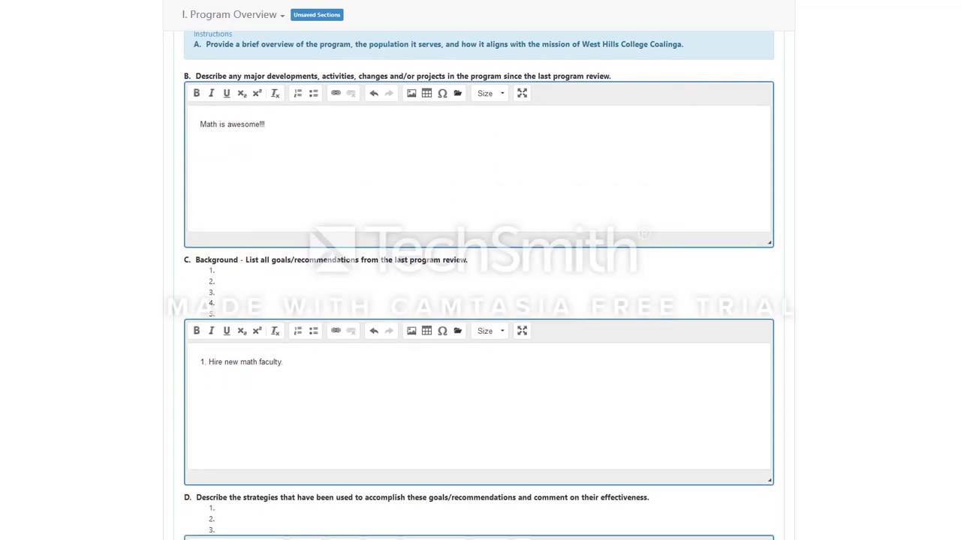
{"action": "scroll", "coordinate": [479, 285], "scroll_direction": "down", "scroll_amount": 1}
{"action": "scroll", "coordinate": [596, 169], "scroll_direction": "up", "scroll_amount": 3}
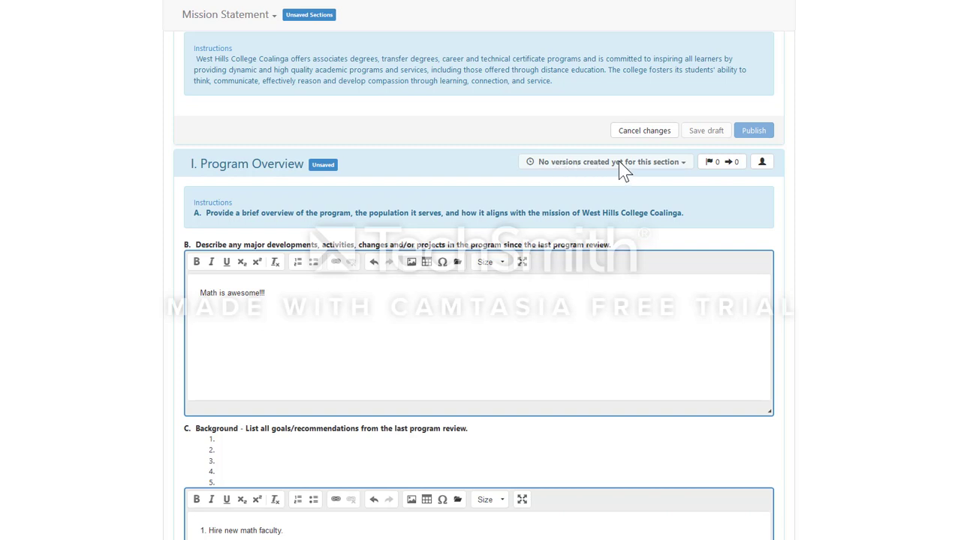
{"action": "scroll", "coordinate": [650, 229], "scroll_direction": "down", "scroll_amount": 2}
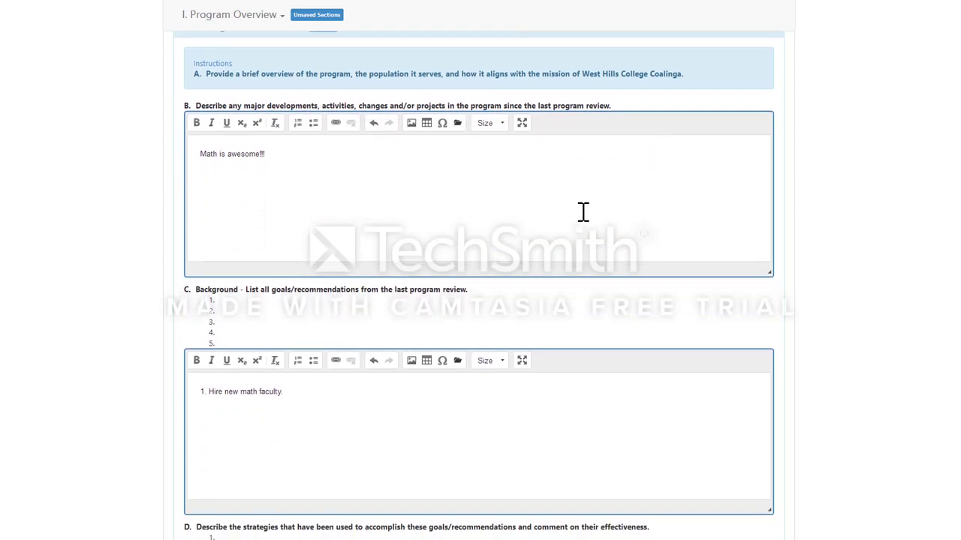
{"action": "scroll", "coordinate": [583, 212], "scroll_direction": "down", "scroll_amount": 5}
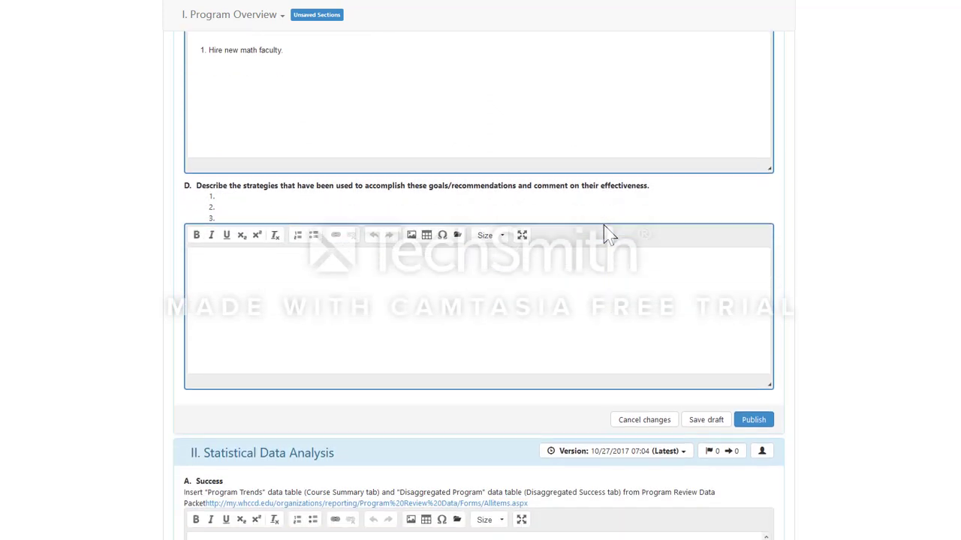
{"action": "scroll", "coordinate": [610, 235], "scroll_direction": "down", "scroll_amount": 1}
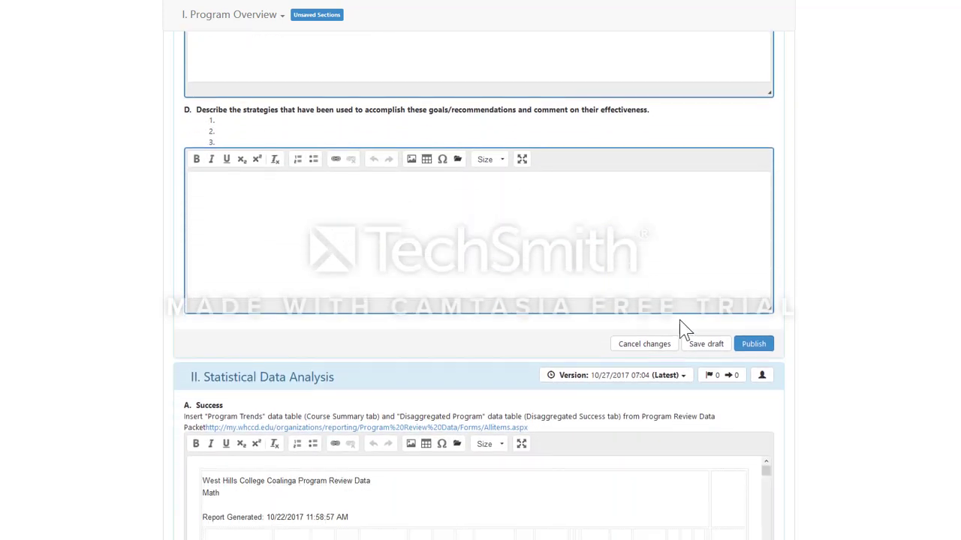
{"action": "left_click", "coordinate": [706, 346]}
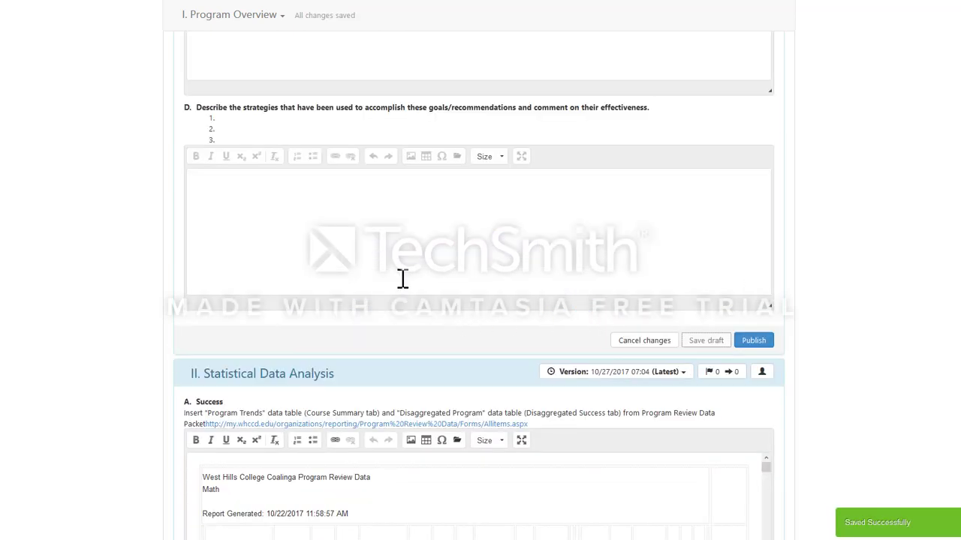
{"action": "scroll", "coordinate": [425, 266], "scroll_direction": "up", "scroll_amount": 5}
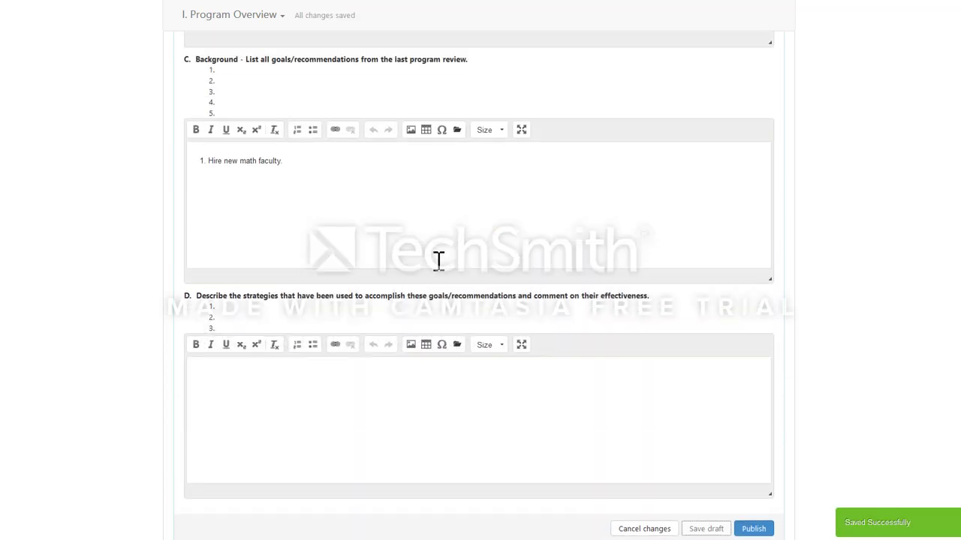
{"action": "scroll", "coordinate": [488, 264], "scroll_direction": "up", "scroll_amount": 3}
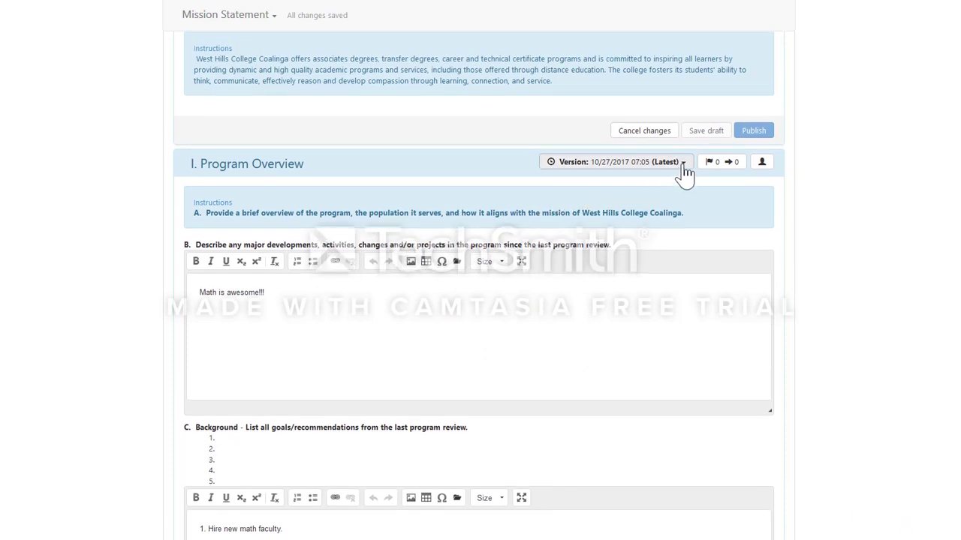
{"action": "left_click", "coordinate": [684, 170]}
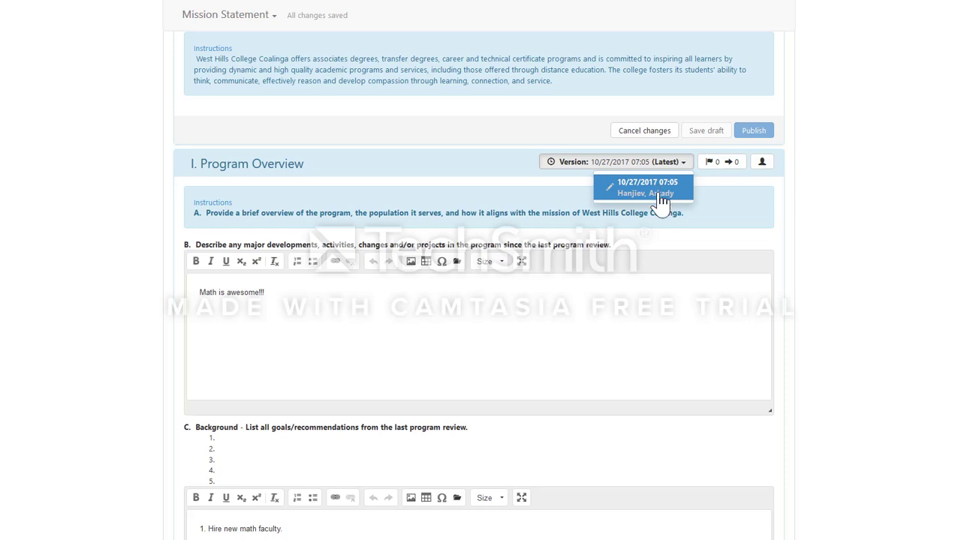
{"action": "scroll", "coordinate": [674, 261], "scroll_direction": "down", "scroll_amount": 4}
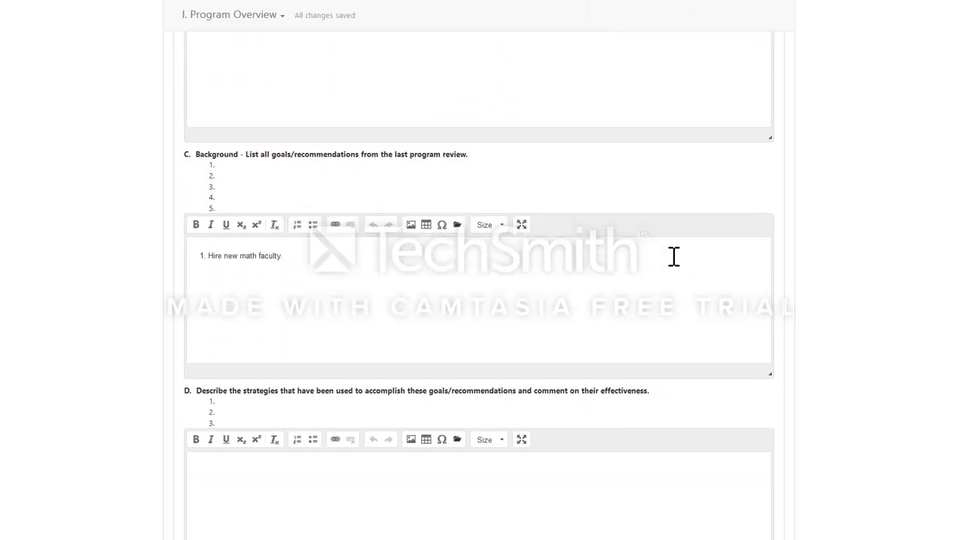
{"action": "scroll", "coordinate": [673, 257], "scroll_direction": "down", "scroll_amount": 5}
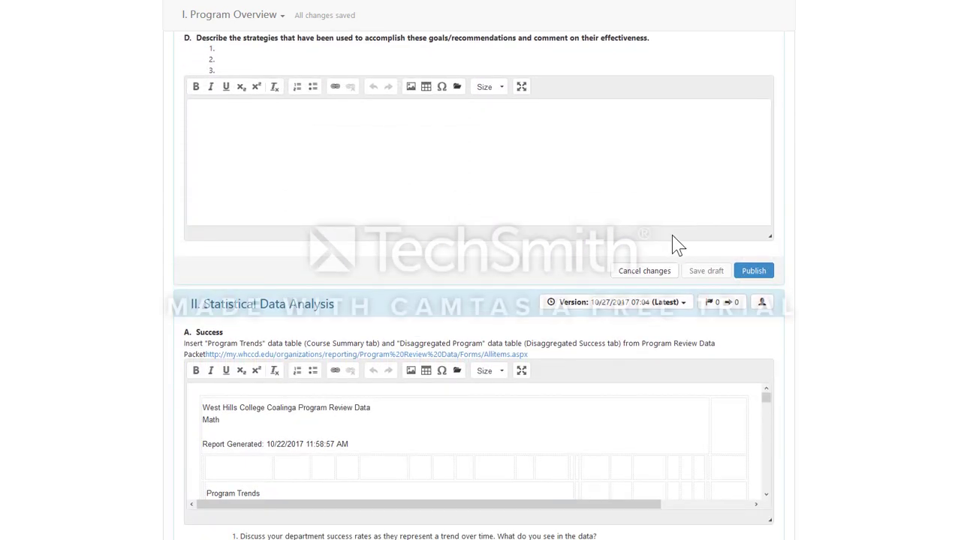
{"action": "scroll", "coordinate": [671, 235], "scroll_direction": "up", "scroll_amount": 6}
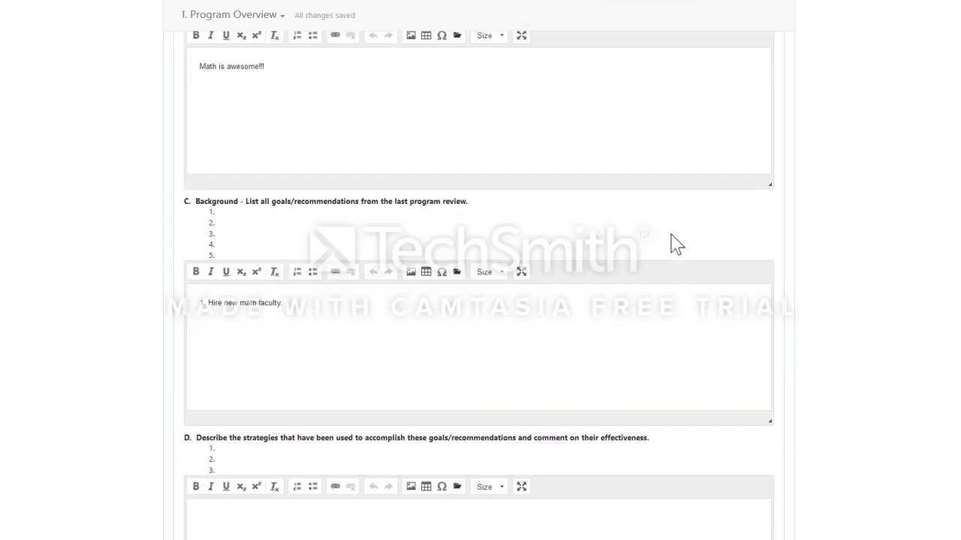
{"action": "scroll", "coordinate": [675, 245], "scroll_direction": "down", "scroll_amount": 2}
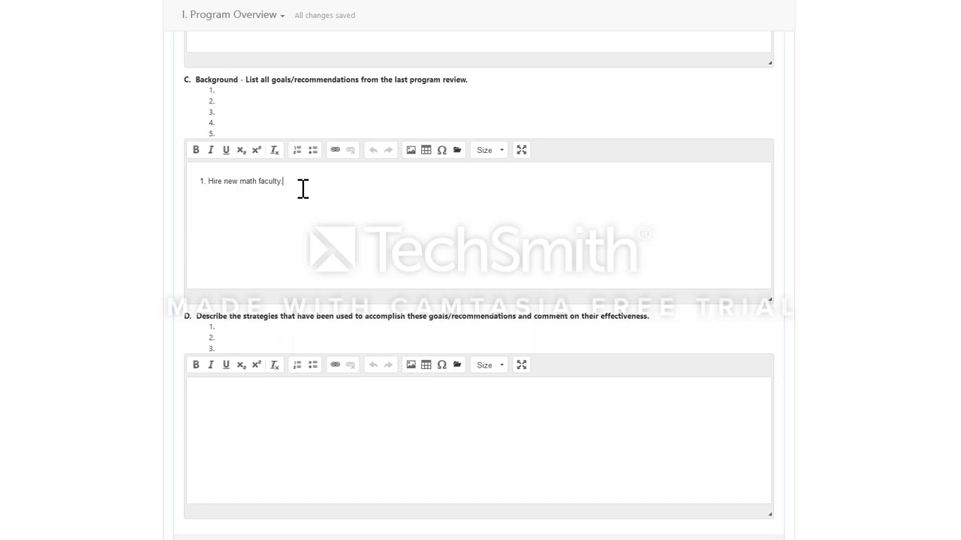
Step: Change the Background goal to 'Hire new math faculty. No way.' and save the draft
{"action": "left_click", "coordinate": [303, 188]}
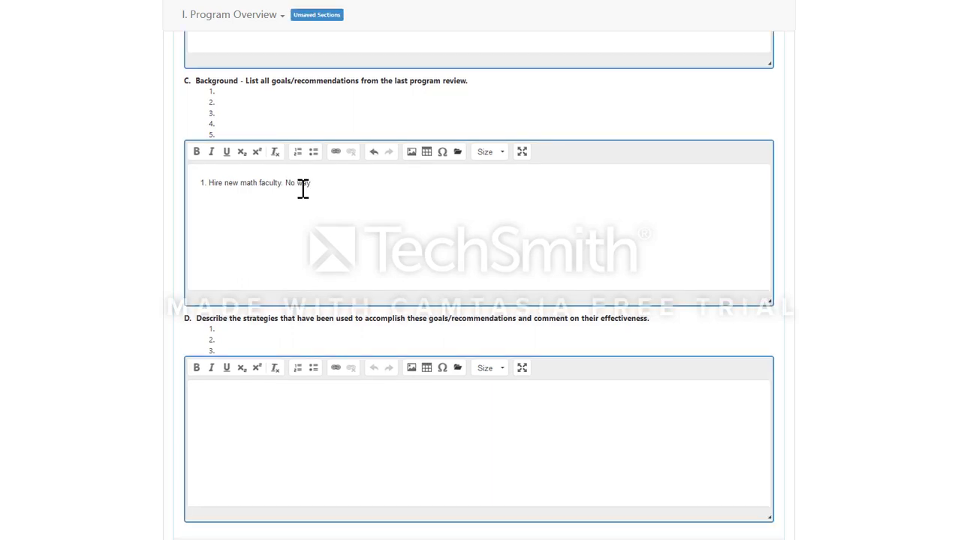
{"action": "scroll", "coordinate": [664, 240], "scroll_direction": "down", "scroll_amount": 3}
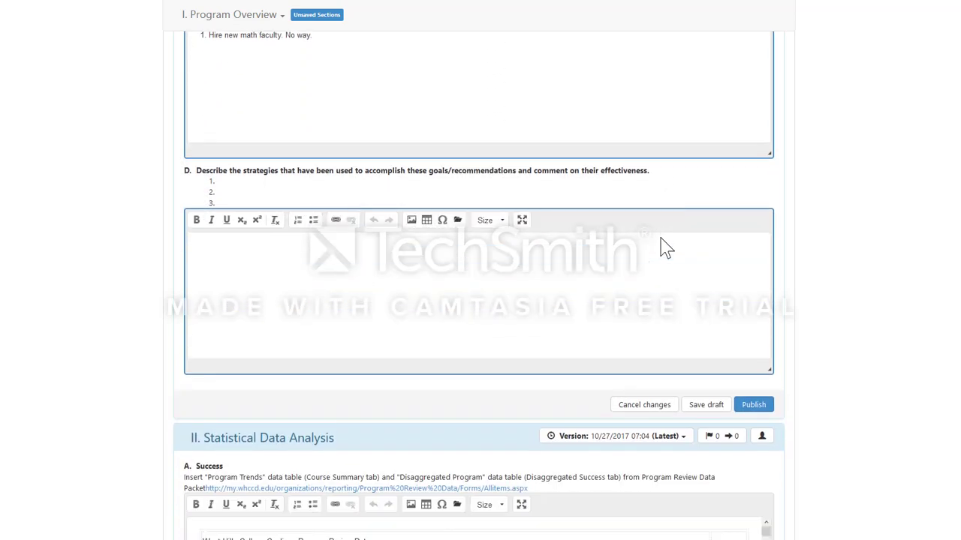
{"action": "left_click", "coordinate": [698, 349]}
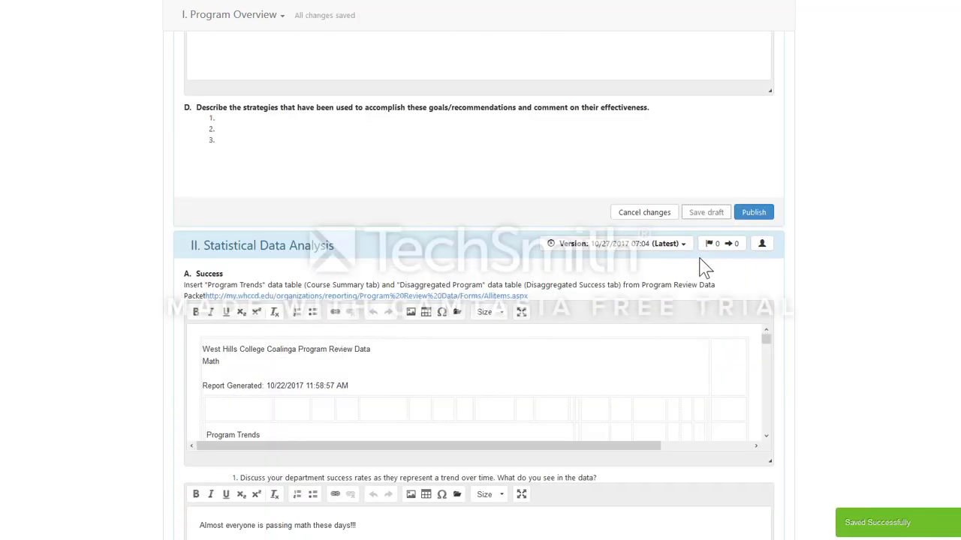
Step: Check the Version list showing Program Overview's two 07:05 versions
{"action": "scroll", "coordinate": [698, 291], "scroll_direction": "down", "scroll_amount": 1}
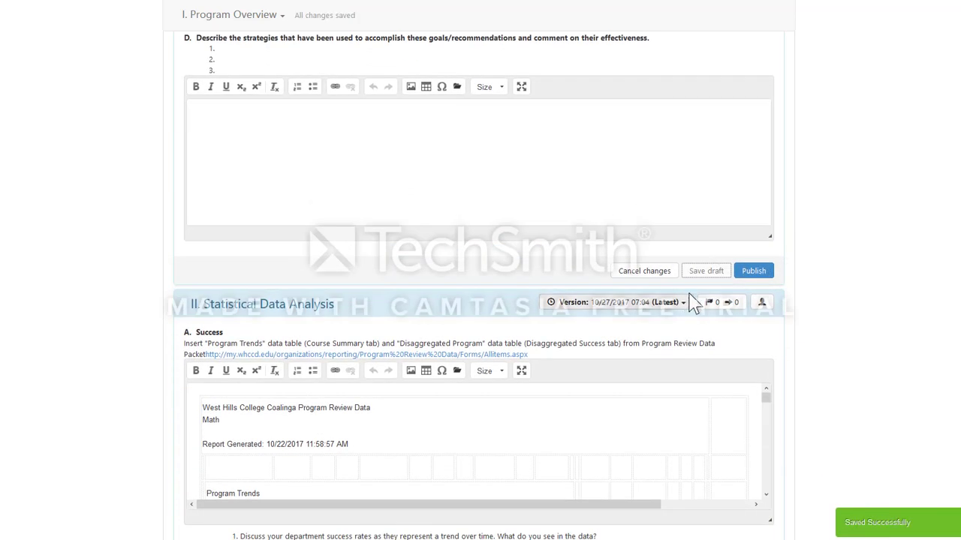
{"action": "scroll", "coordinate": [691, 287], "scroll_direction": "up", "scroll_amount": 3}
{"action": "scroll", "coordinate": [692, 288], "scroll_direction": "up", "scroll_amount": 5}
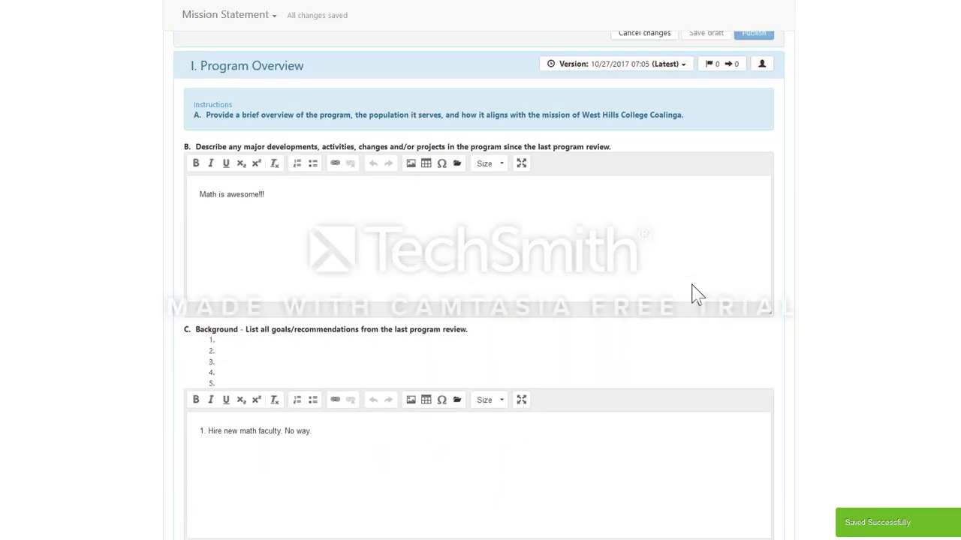
{"action": "left_click", "coordinate": [683, 169]}
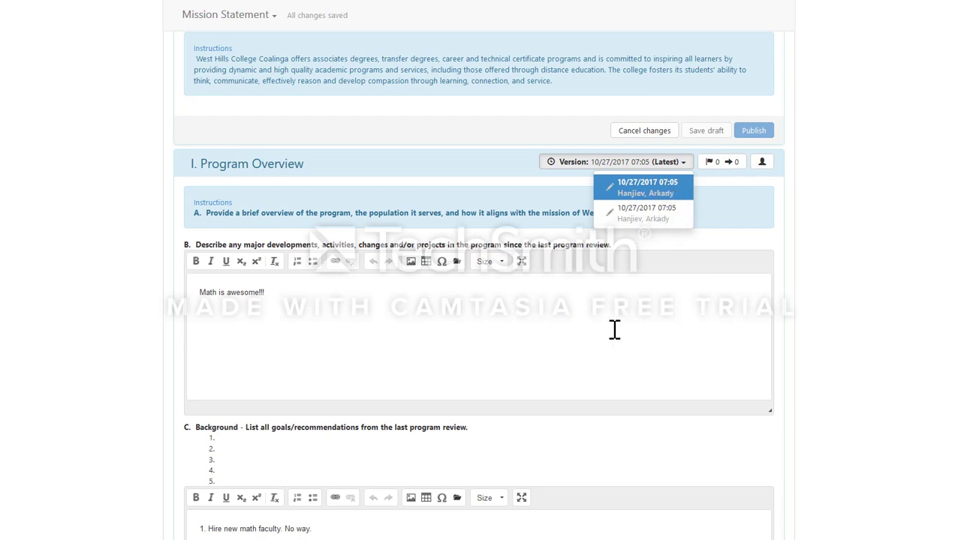
{"action": "scroll", "coordinate": [614, 330], "scroll_direction": "down", "scroll_amount": 1}
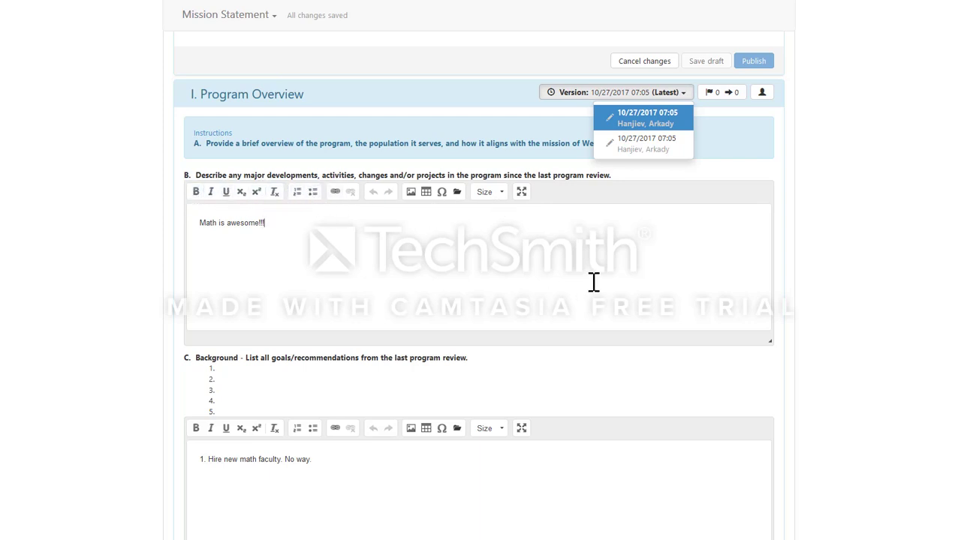
Step: Open the WHCC Institution-Set Standards page linked from Statistical Data Analysis question 2
{"action": "scroll", "coordinate": [640, 260], "scroll_direction": "down", "scroll_amount": 6}
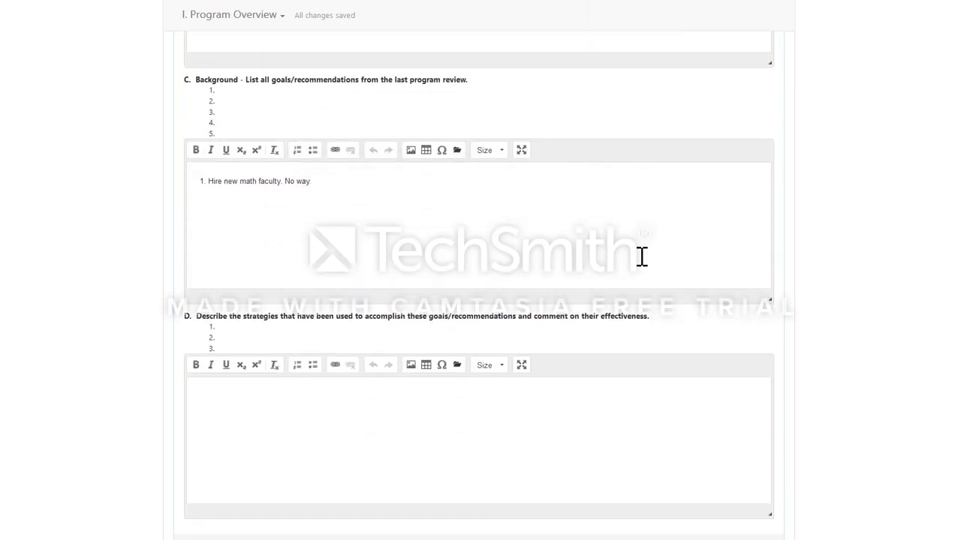
{"action": "scroll", "coordinate": [639, 252], "scroll_direction": "down", "scroll_amount": 4}
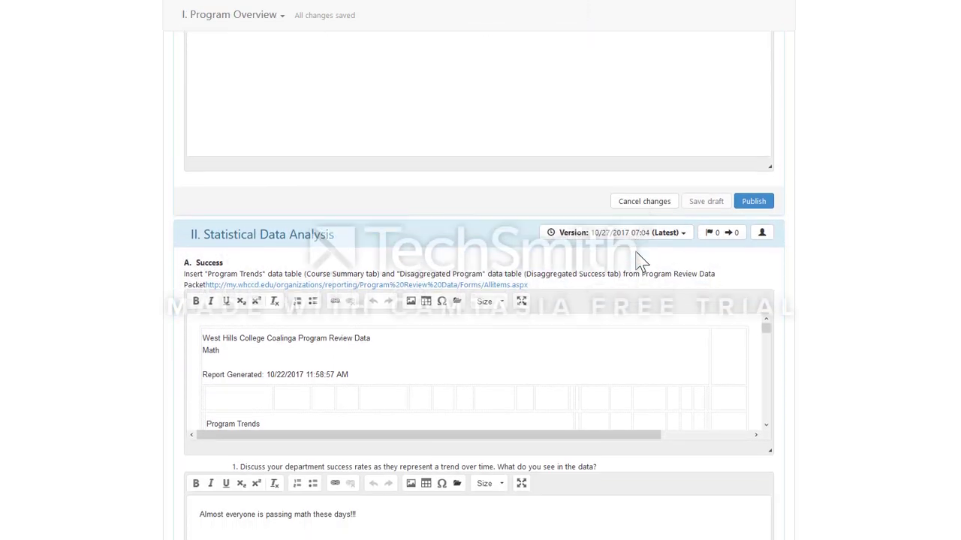
{"action": "scroll", "coordinate": [767, 209], "scroll_direction": "down", "scroll_amount": 5}
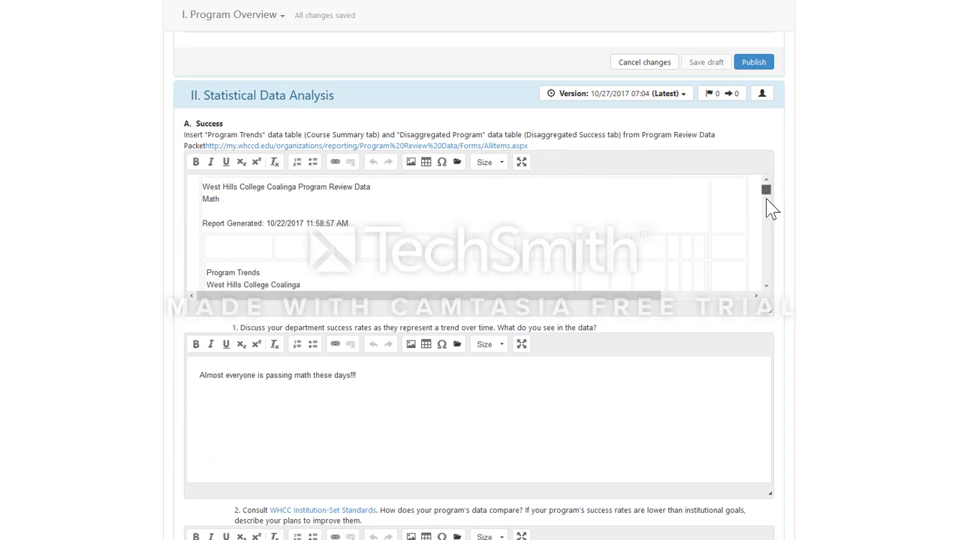
{"action": "left_click_drag", "start_coordinate": [767, 210], "coordinate": [767, 273]}
{"action": "scroll", "coordinate": [683, 331], "scroll_direction": "down", "scroll_amount": 5}
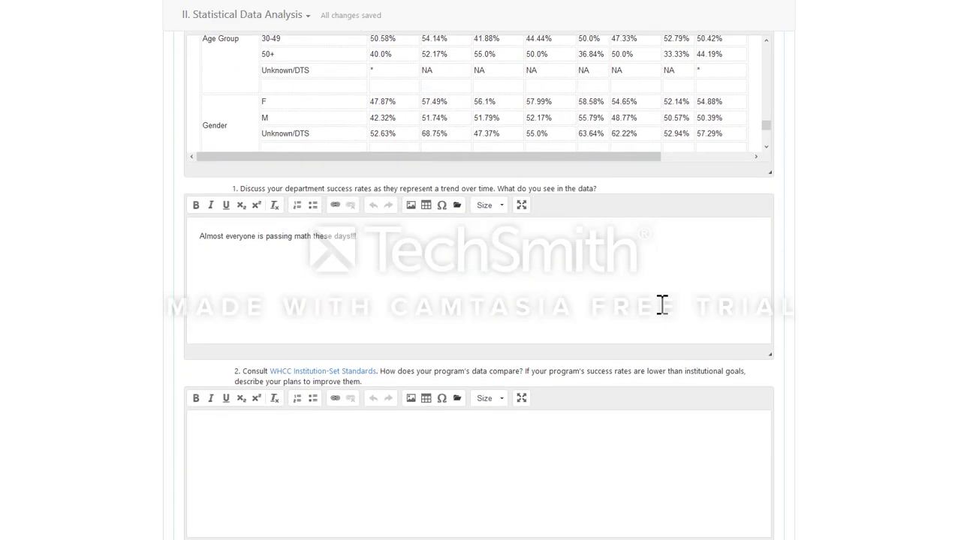
{"action": "scroll", "coordinate": [679, 269], "scroll_direction": "up", "scroll_amount": 8}
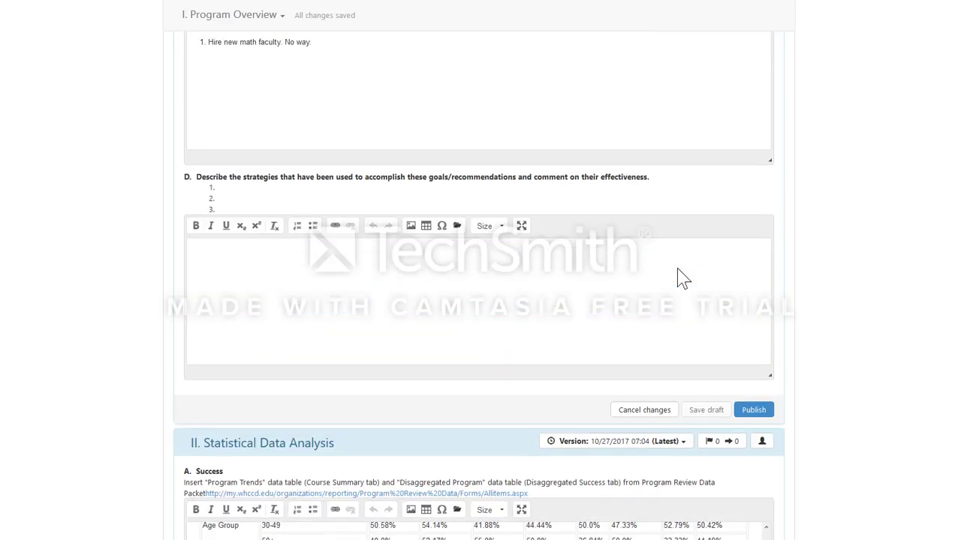
{"action": "scroll", "coordinate": [697, 392], "scroll_direction": "down", "scroll_amount": 7}
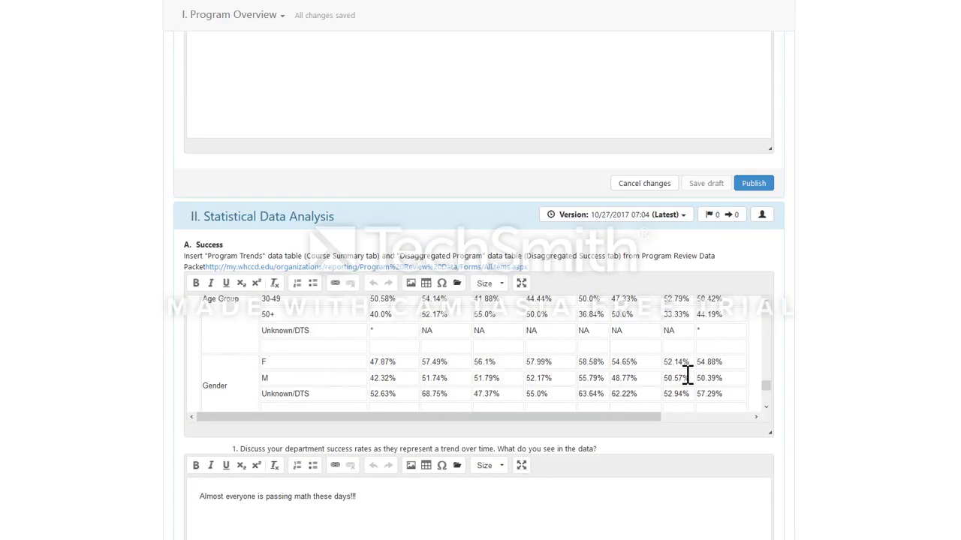
{"action": "scroll", "coordinate": [676, 351], "scroll_direction": "down", "scroll_amount": 3}
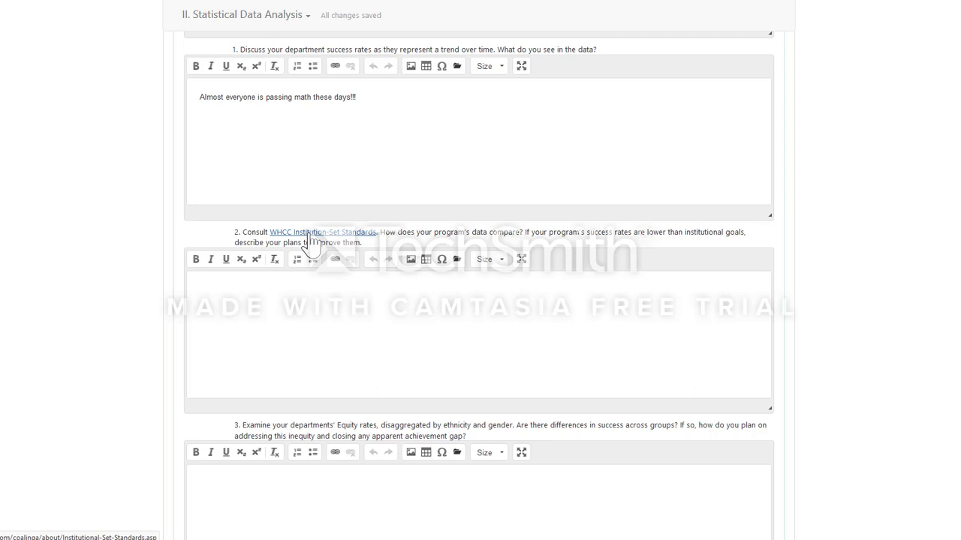
{"action": "left_click", "coordinate": [310, 239]}
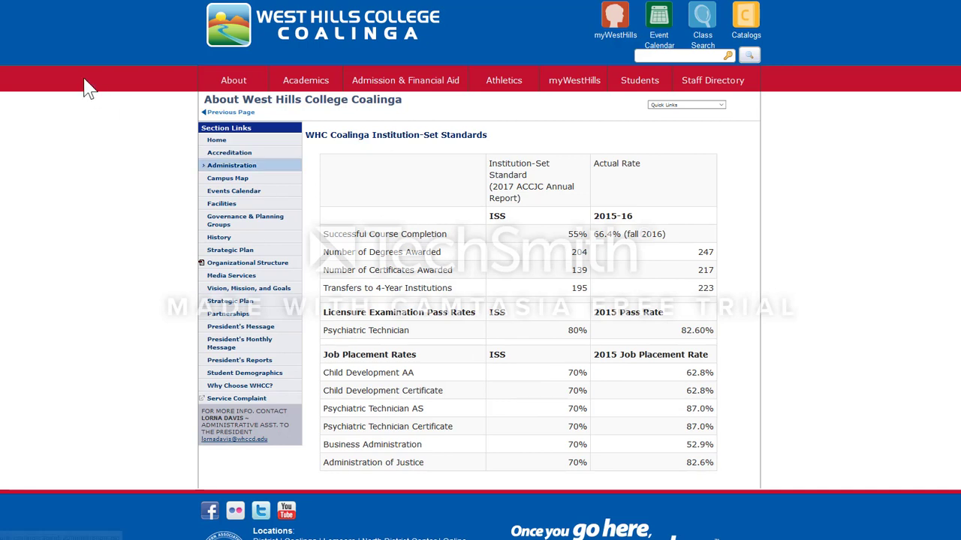
Step: Go back to the MATH Instructional PR Template 2017-18 v.3 (Clone) program review
{"action": "key", "text": "alt+Left"}
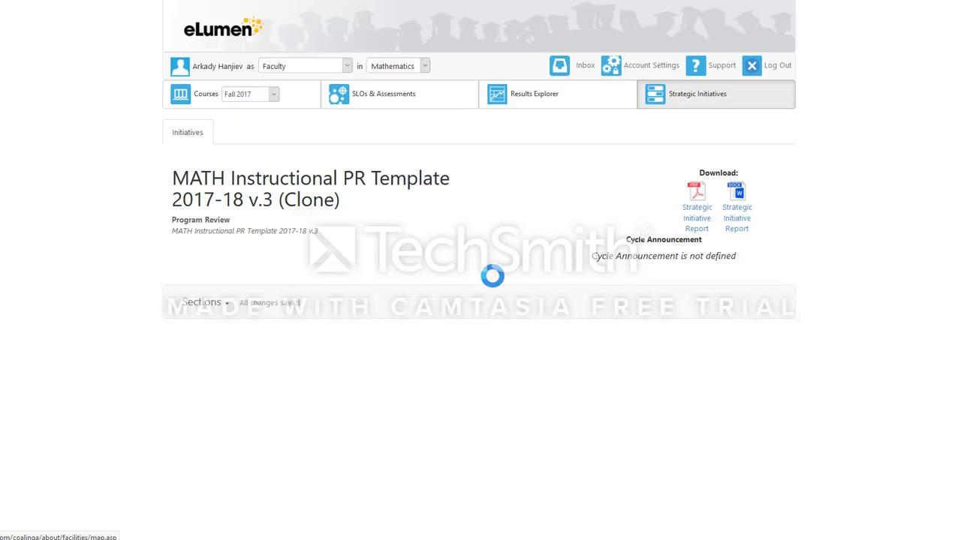
Step: Read through section II's questions, highlighting the equity question and clicking into its answer box
{"action": "scroll", "coordinate": [530, 322], "scroll_direction": "down", "scroll_amount": 4}
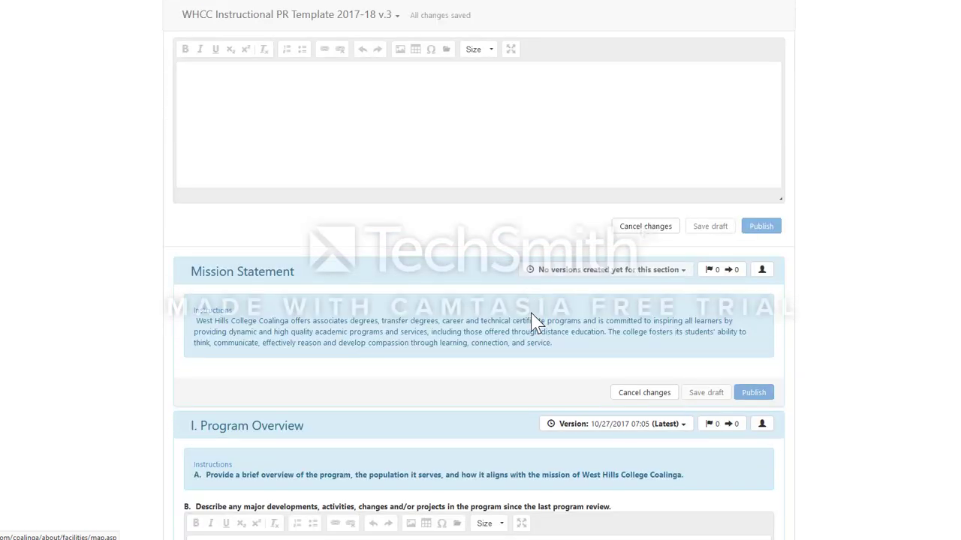
{"action": "scroll", "coordinate": [531, 314], "scroll_direction": "up", "scroll_amount": 2}
{"action": "scroll", "coordinate": [524, 307], "scroll_direction": "down", "scroll_amount": 3}
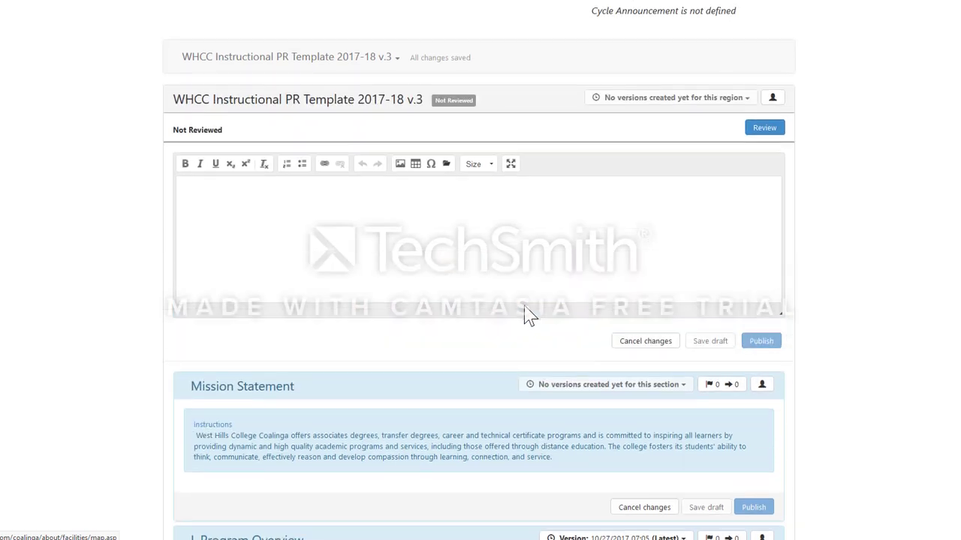
{"action": "scroll", "coordinate": [526, 312], "scroll_direction": "down", "scroll_amount": 8}
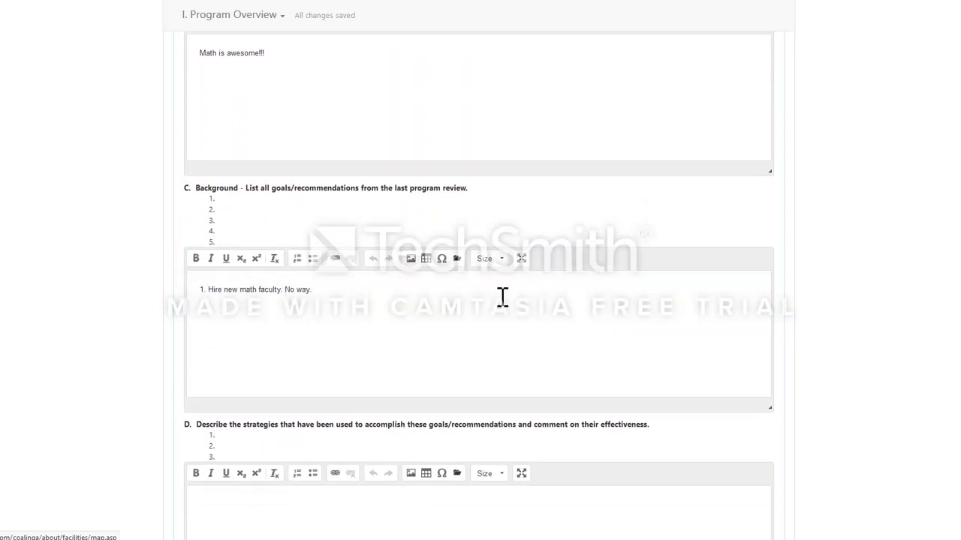
{"action": "scroll", "coordinate": [405, 304], "scroll_direction": "down", "scroll_amount": 7}
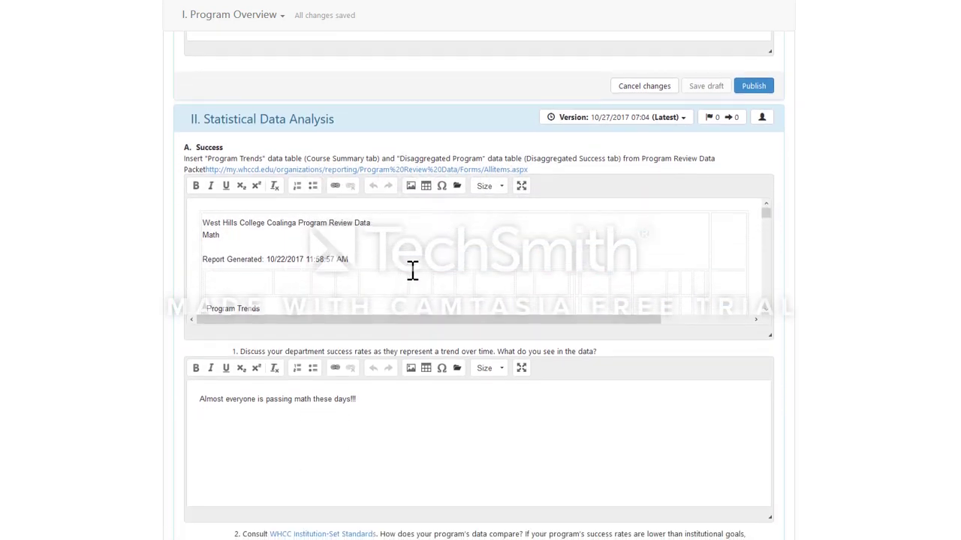
{"action": "scroll", "coordinate": [415, 301], "scroll_direction": "down", "scroll_amount": 3}
{"action": "scroll", "coordinate": [451, 421], "scroll_direction": "down", "scroll_amount": 4}
{"action": "scroll", "coordinate": [525, 350], "scroll_direction": "down", "scroll_amount": 3}
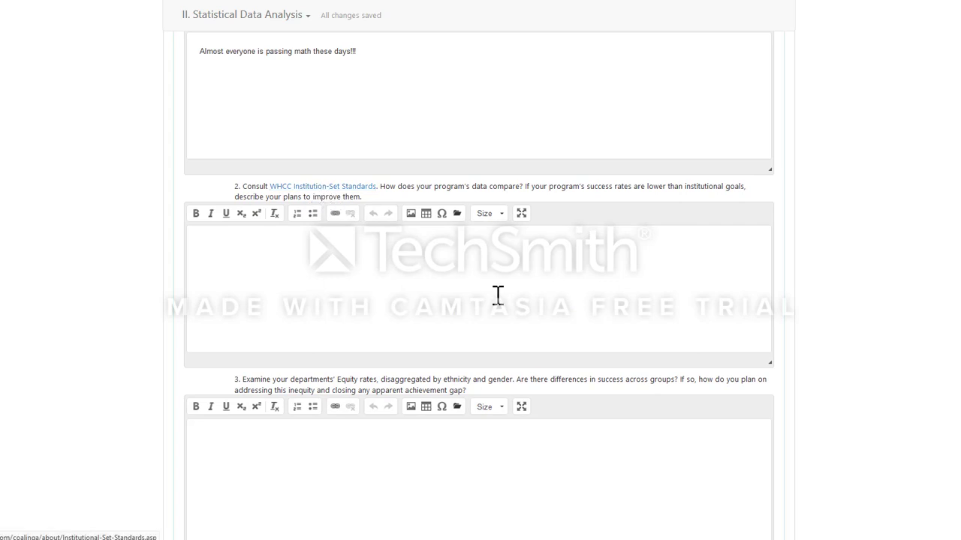
{"action": "scroll", "coordinate": [496, 294], "scroll_direction": "down", "scroll_amount": 5}
{"action": "scroll", "coordinate": [485, 278], "scroll_direction": "down", "scroll_amount": 1}
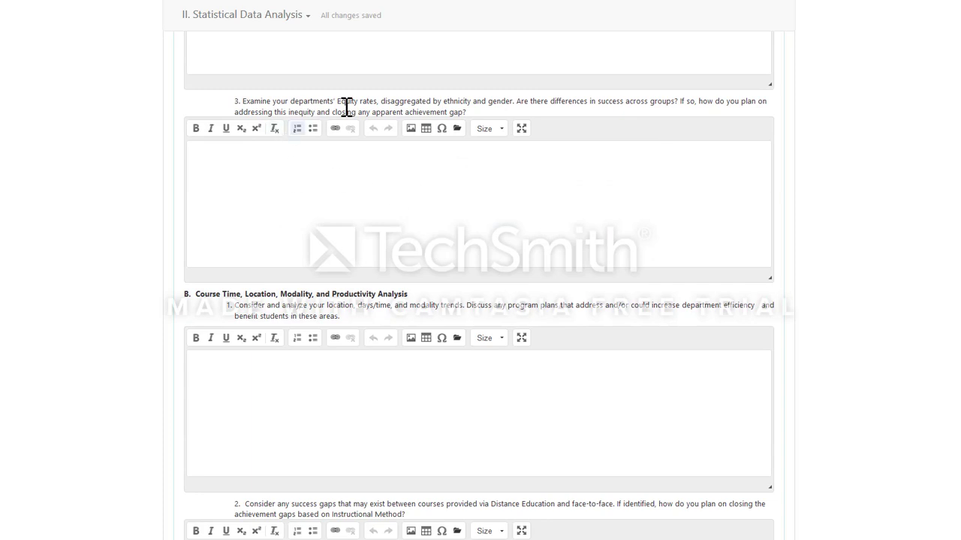
{"action": "left_click_drag", "start_coordinate": [399, 100], "coordinate": [551, 123]}
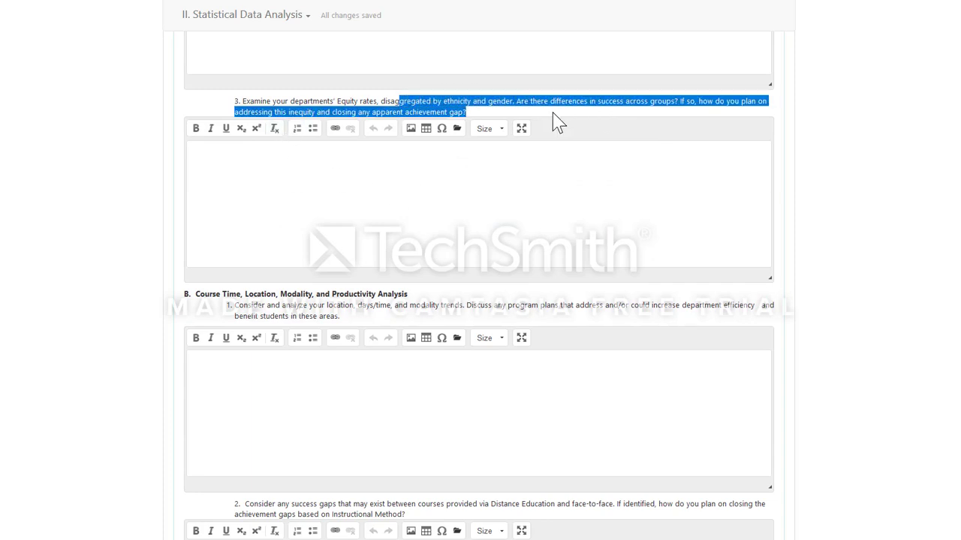
{"action": "left_click", "coordinate": [489, 213]}
Step: Note section D's CTE Programs Only label, then open the WHCC Institution-Set Standards link under Labor Market Analysis
{"action": "scroll", "coordinate": [489, 218], "scroll_direction": "down", "scroll_amount": 1}
{"action": "scroll", "coordinate": [485, 217], "scroll_direction": "down", "scroll_amount": 3}
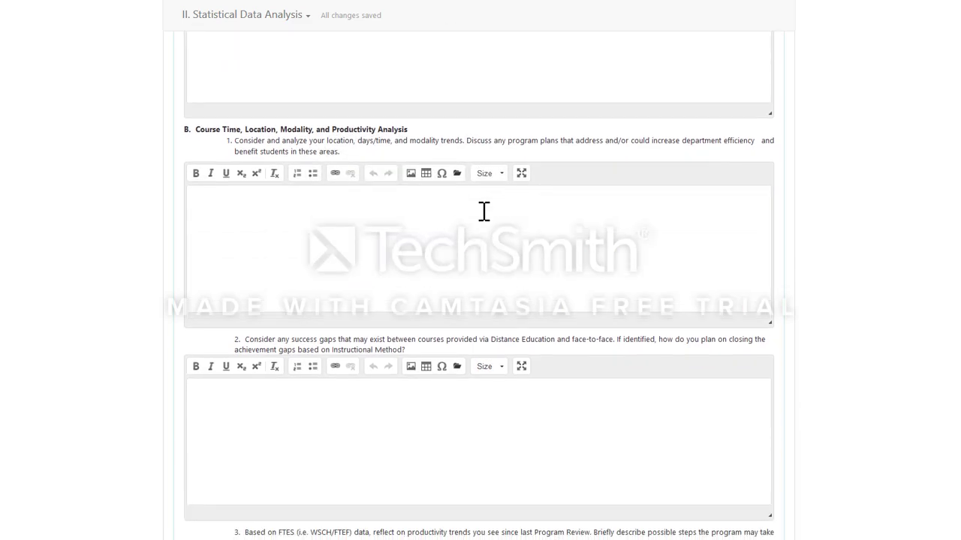
{"action": "scroll", "coordinate": [523, 227], "scroll_direction": "down", "scroll_amount": 2}
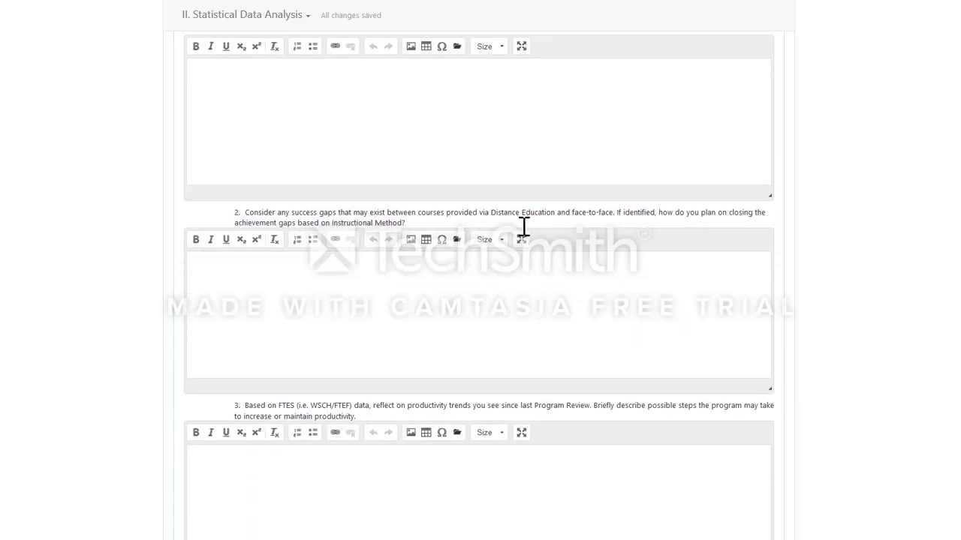
{"action": "scroll", "coordinate": [521, 225], "scroll_direction": "up", "scroll_amount": 3}
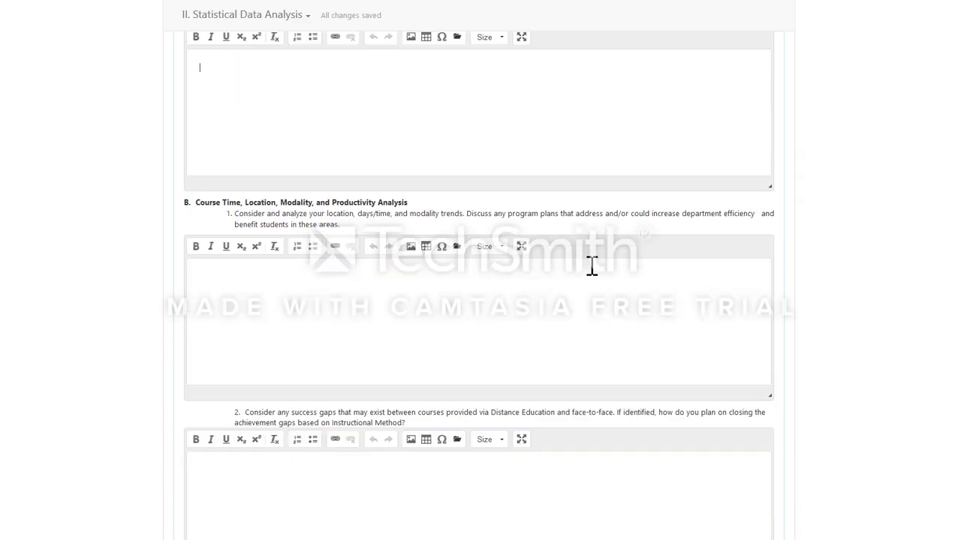
{"action": "scroll", "coordinate": [592, 265], "scroll_direction": "down", "scroll_amount": 5}
{"action": "scroll", "coordinate": [630, 316], "scroll_direction": "down", "scroll_amount": 5}
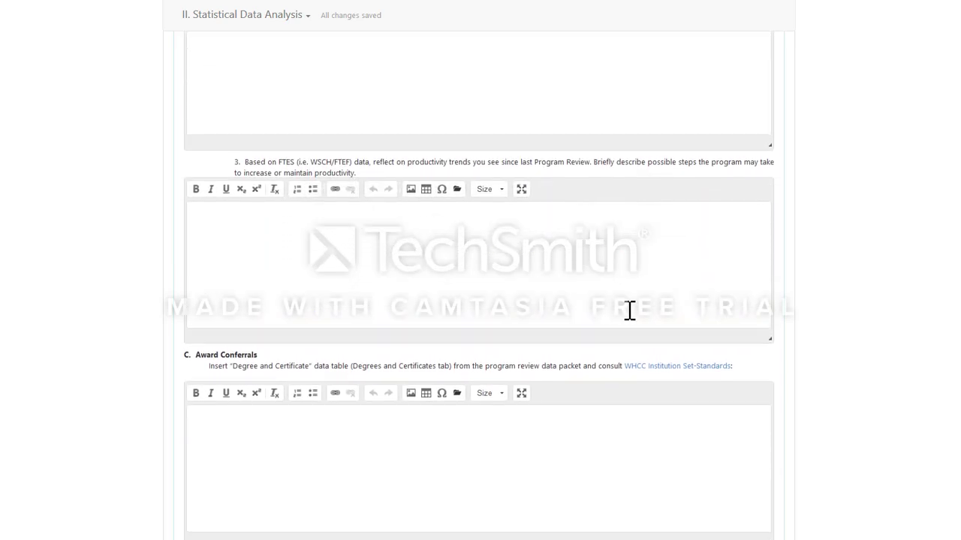
{"action": "scroll", "coordinate": [628, 315], "scroll_direction": "down", "scroll_amount": 6}
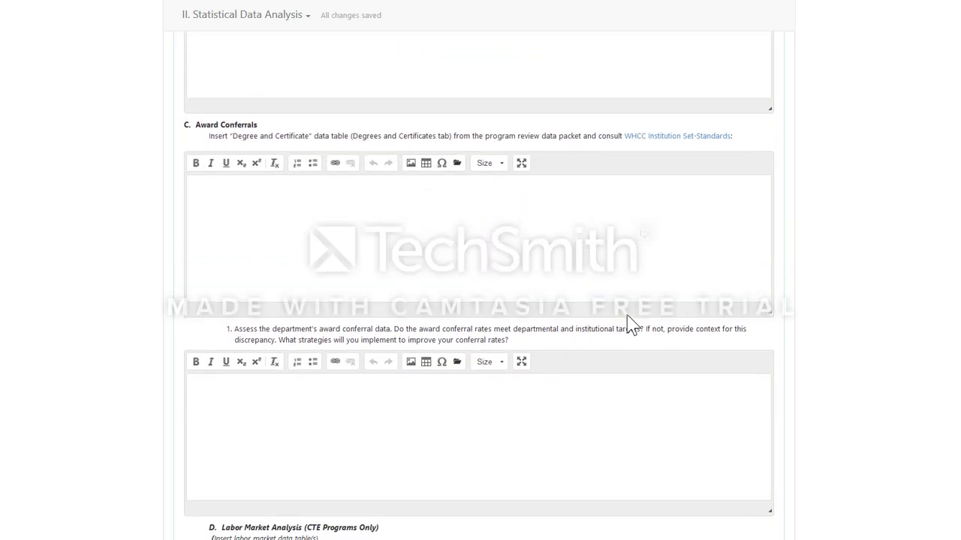
{"action": "scroll", "coordinate": [628, 316], "scroll_direction": "down", "scroll_amount": 3}
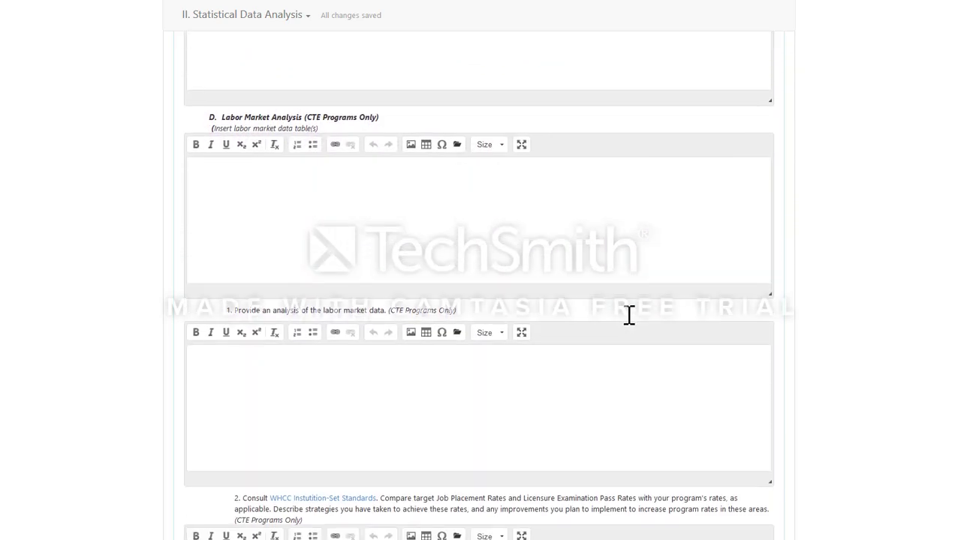
{"action": "scroll", "coordinate": [629, 310], "scroll_direction": "up", "scroll_amount": 1}
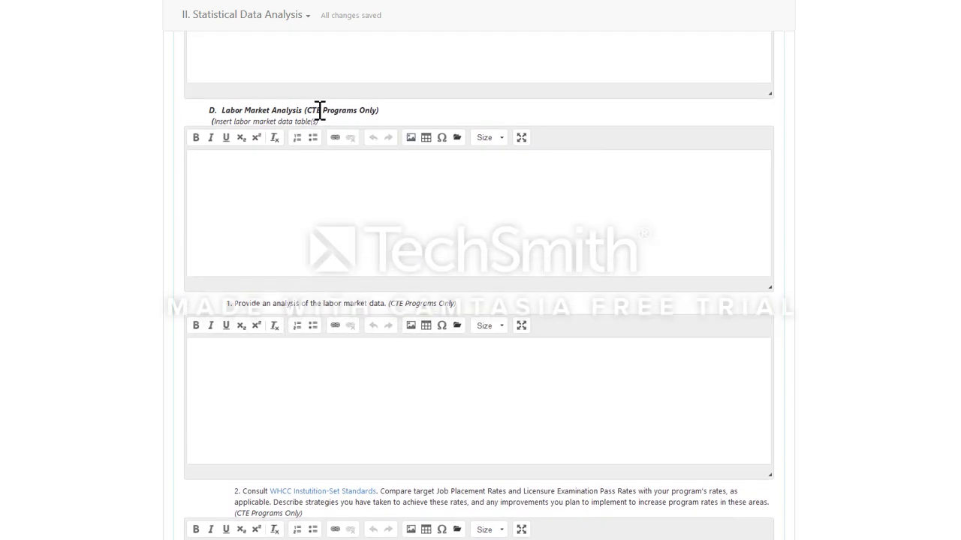
{"action": "left_click_drag", "start_coordinate": [308, 110], "coordinate": [371, 109]}
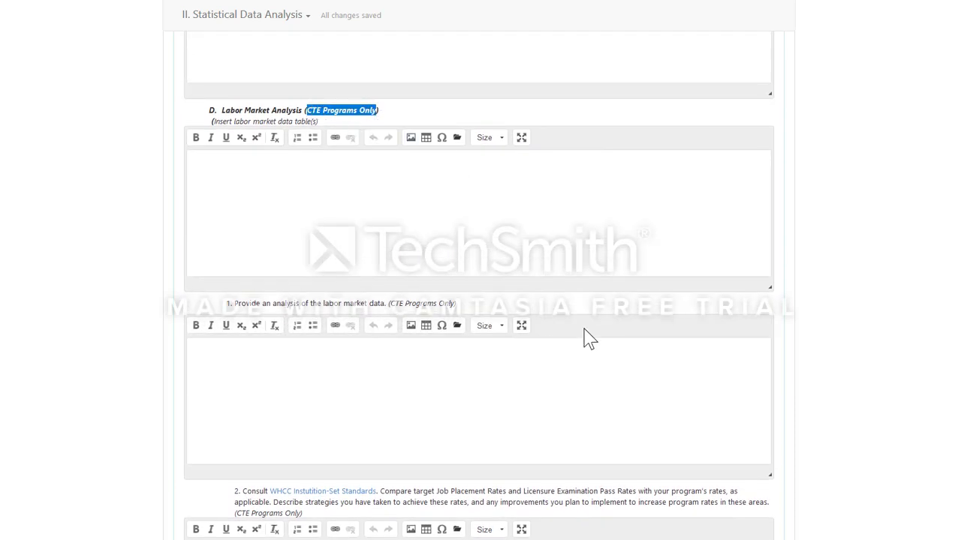
{"action": "scroll", "coordinate": [629, 335], "scroll_direction": "down", "scroll_amount": 1}
{"action": "scroll", "coordinate": [629, 336], "scroll_direction": "down", "scroll_amount": 1}
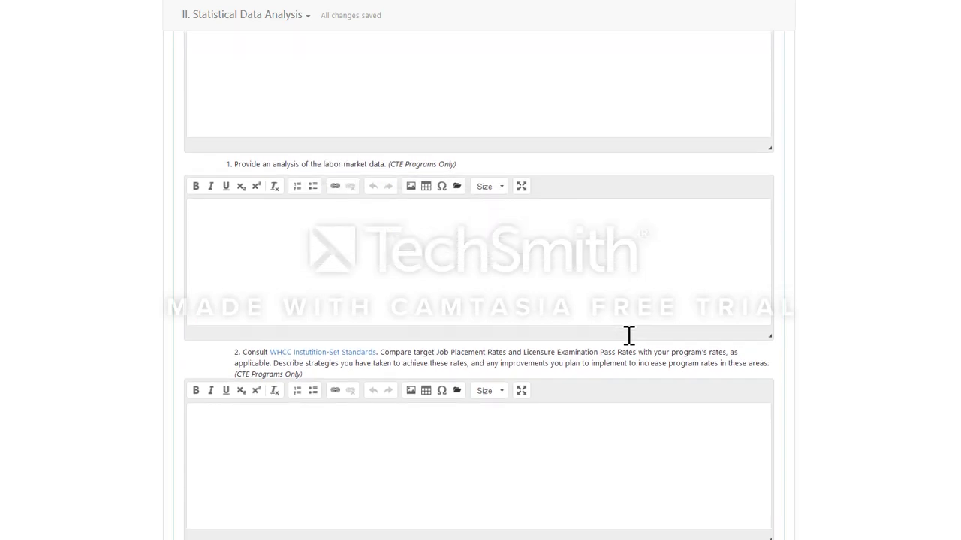
{"action": "scroll", "coordinate": [629, 321], "scroll_direction": "down", "scroll_amount": 1}
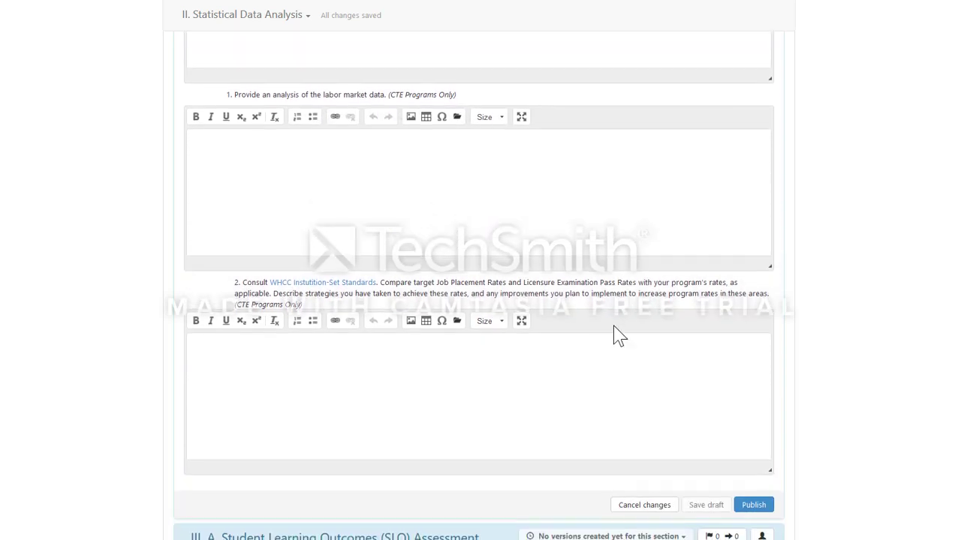
{"action": "left_click", "coordinate": [352, 288]}
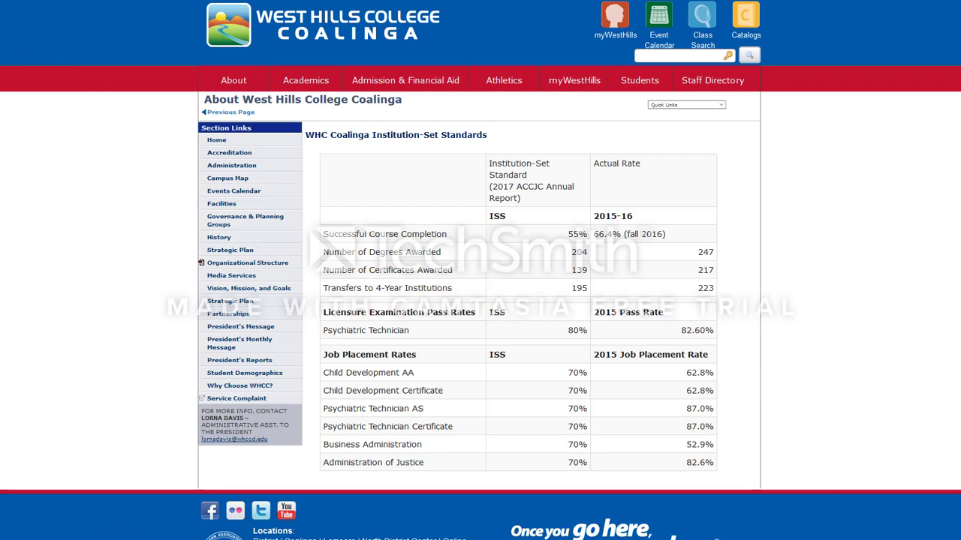
Step: Leave the Institution-Set Standards page and go back to the MATH program review in eLumen
{"action": "key", "text": "alt+Left"}
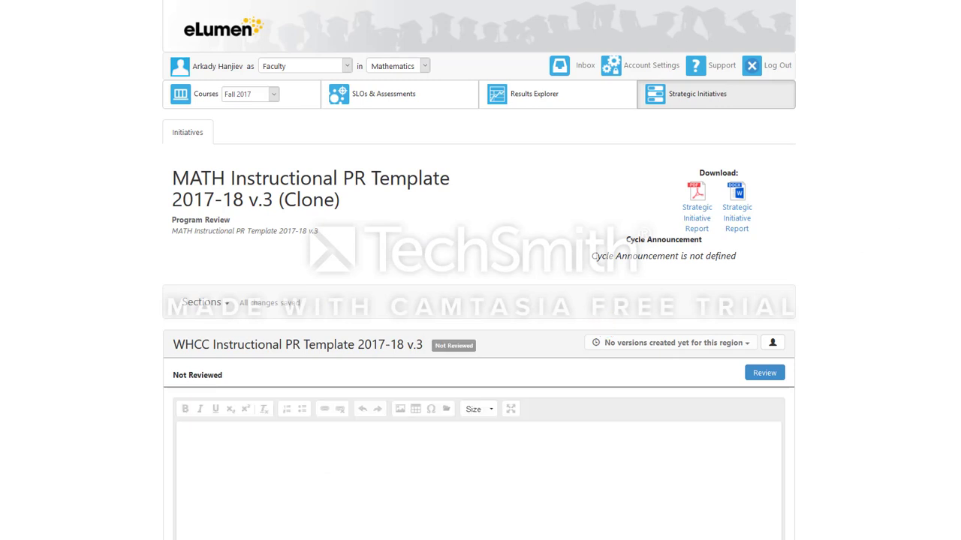
{"action": "scroll", "coordinate": [479, 301], "scroll_direction": "down", "scroll_amount": 2}
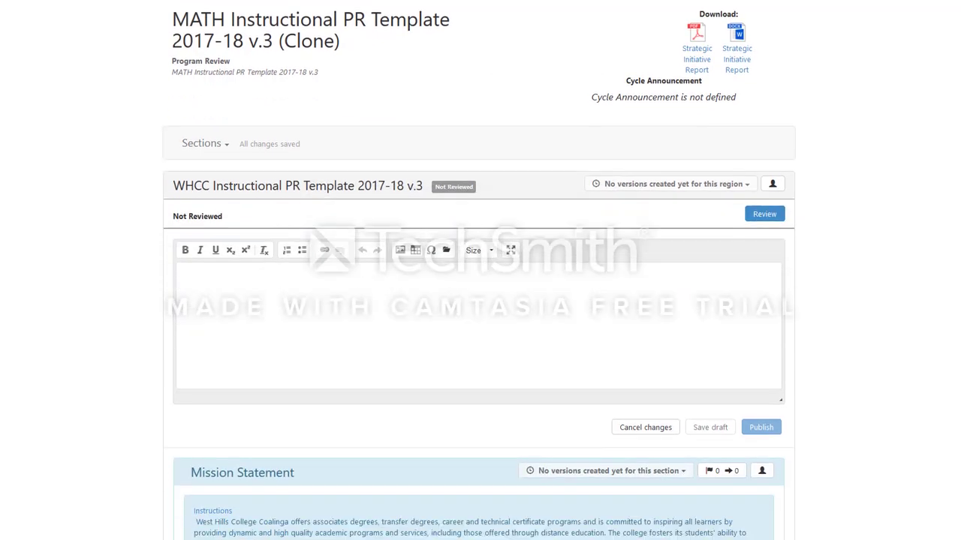
{"action": "scroll", "coordinate": [479, 300], "scroll_direction": "down", "scroll_amount": 8}
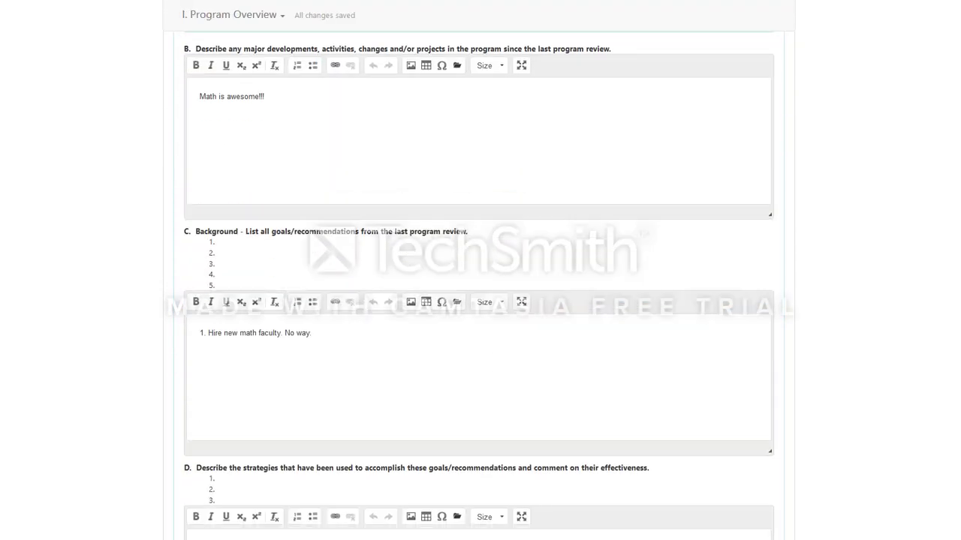
{"action": "scroll", "coordinate": [479, 300], "scroll_direction": "down", "scroll_amount": 7}
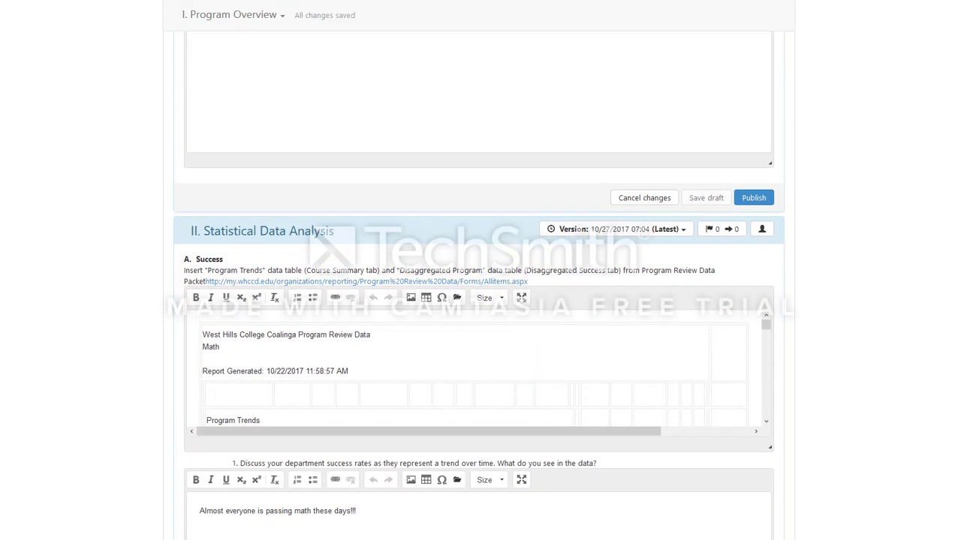
{"action": "scroll", "coordinate": [682, 293], "scroll_direction": "down", "scroll_amount": 2}
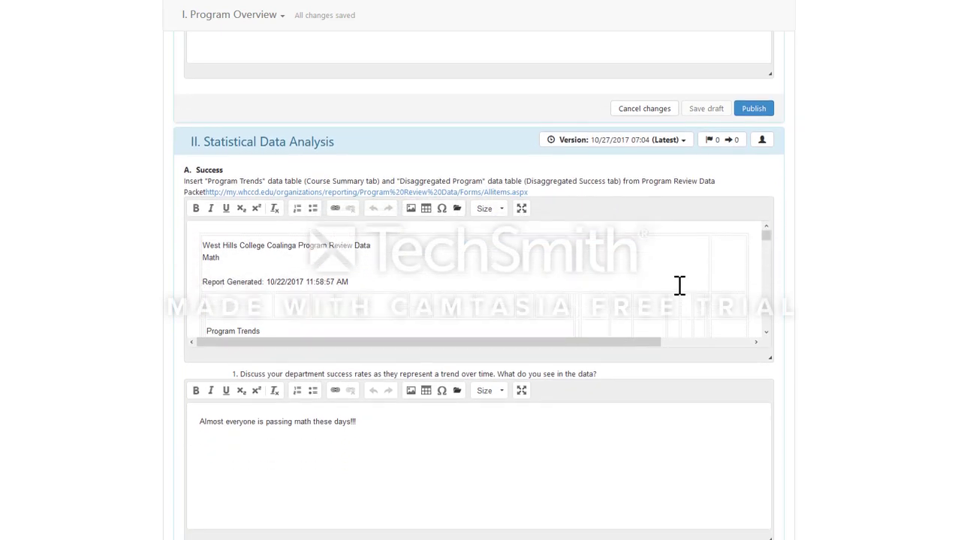
{"action": "scroll", "coordinate": [679, 285], "scroll_direction": "down", "scroll_amount": 4}
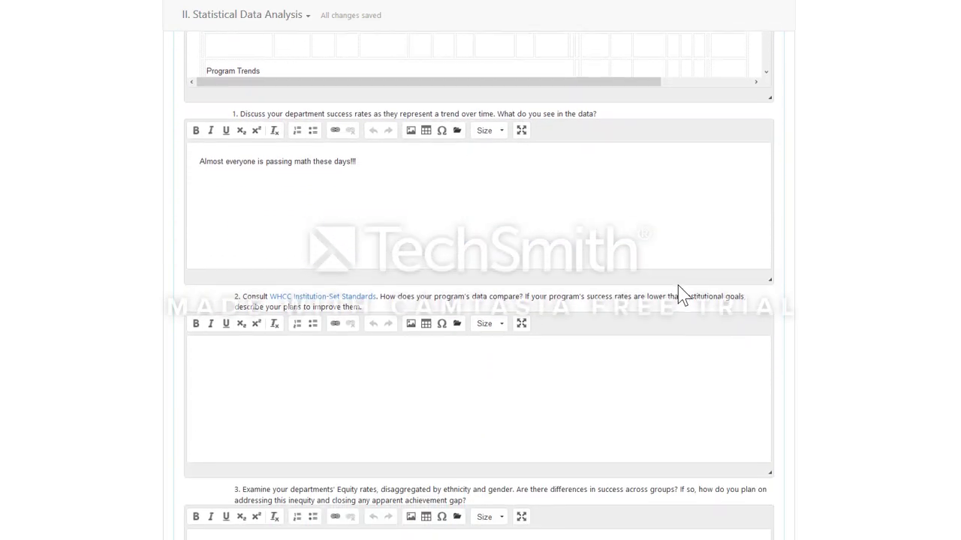
{"action": "scroll", "coordinate": [679, 285], "scroll_direction": "down", "scroll_amount": 3}
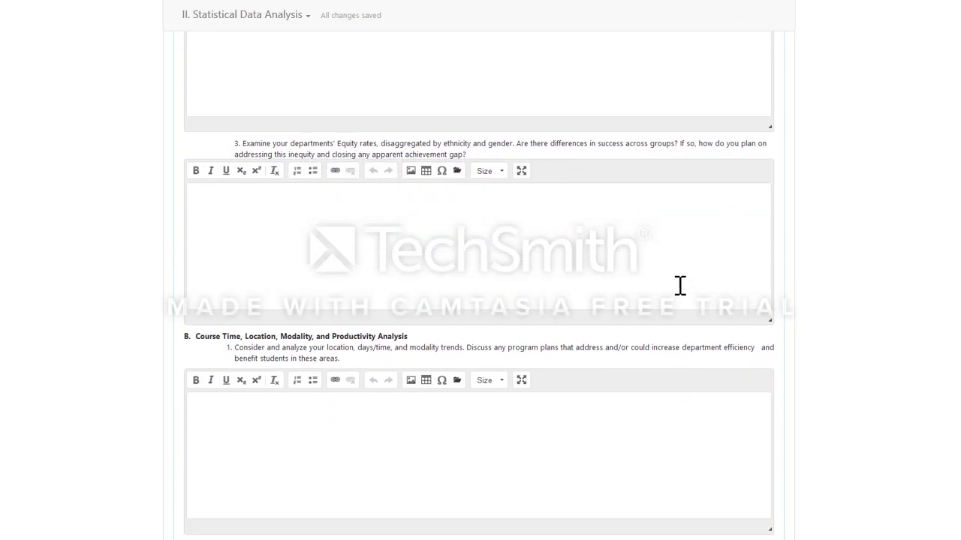
{"action": "scroll", "coordinate": [680, 283], "scroll_direction": "down", "scroll_amount": 5}
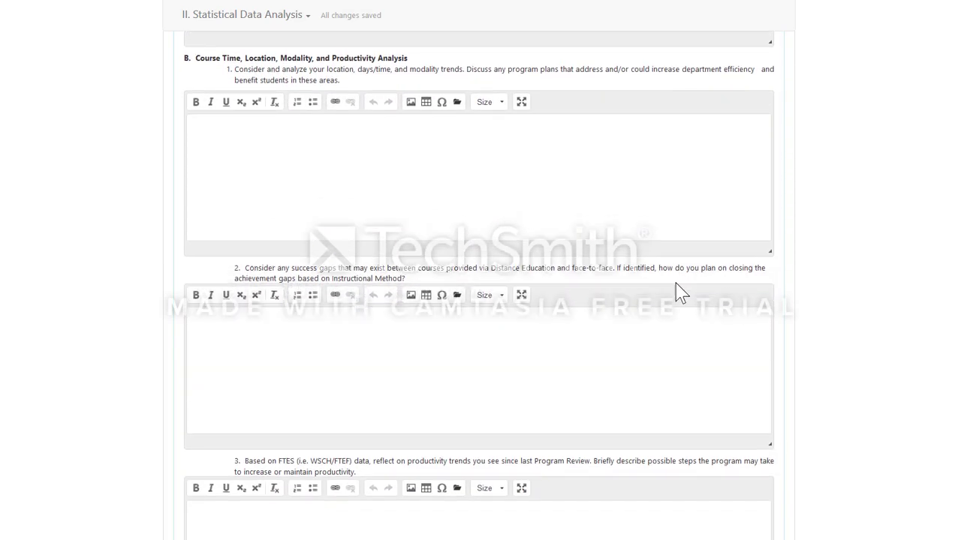
{"action": "scroll", "coordinate": [668, 284], "scroll_direction": "down", "scroll_amount": 3}
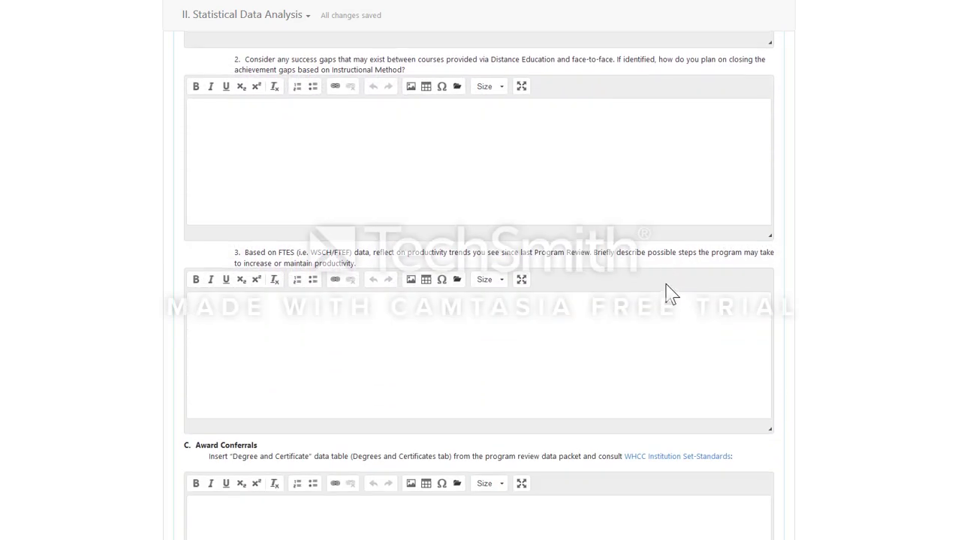
{"action": "scroll", "coordinate": [670, 293], "scroll_direction": "down", "scroll_amount": 1}
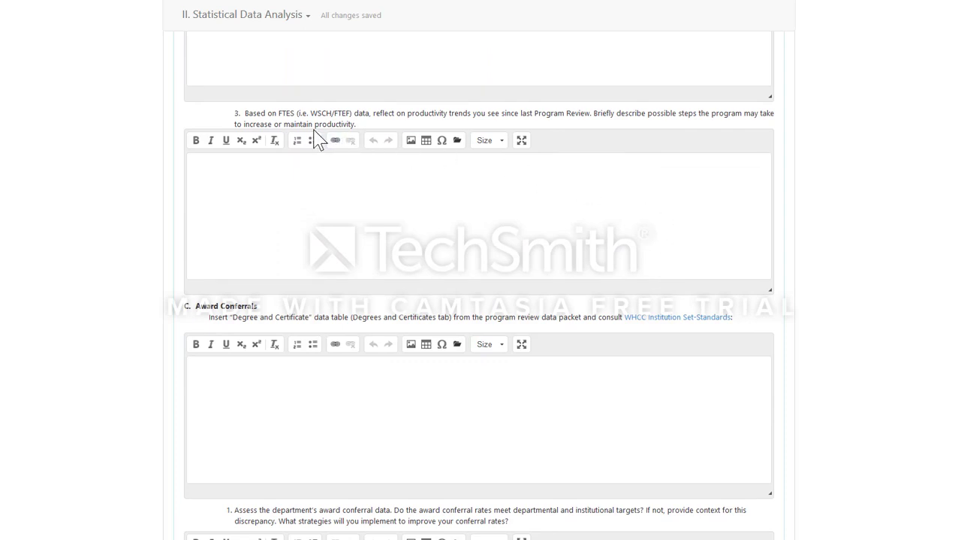
{"action": "scroll", "coordinate": [531, 232], "scroll_direction": "down", "scroll_amount": 7}
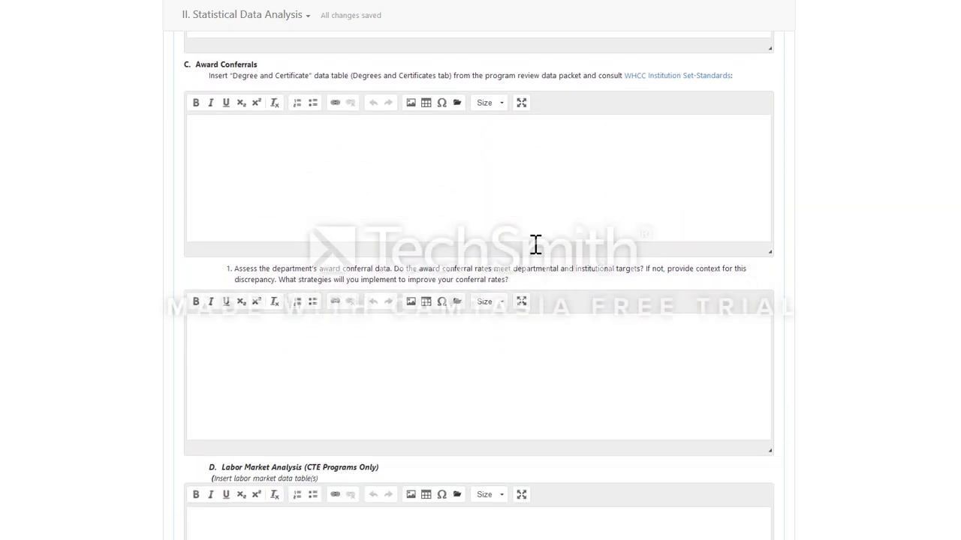
{"action": "scroll", "coordinate": [539, 255], "scroll_direction": "down", "scroll_amount": 7}
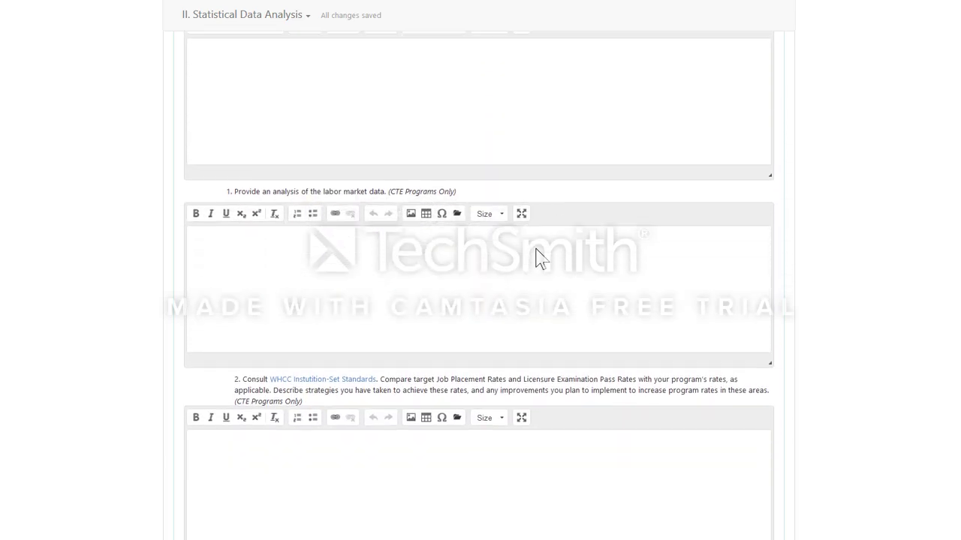
{"action": "scroll", "coordinate": [538, 250], "scroll_direction": "down", "scroll_amount": 5}
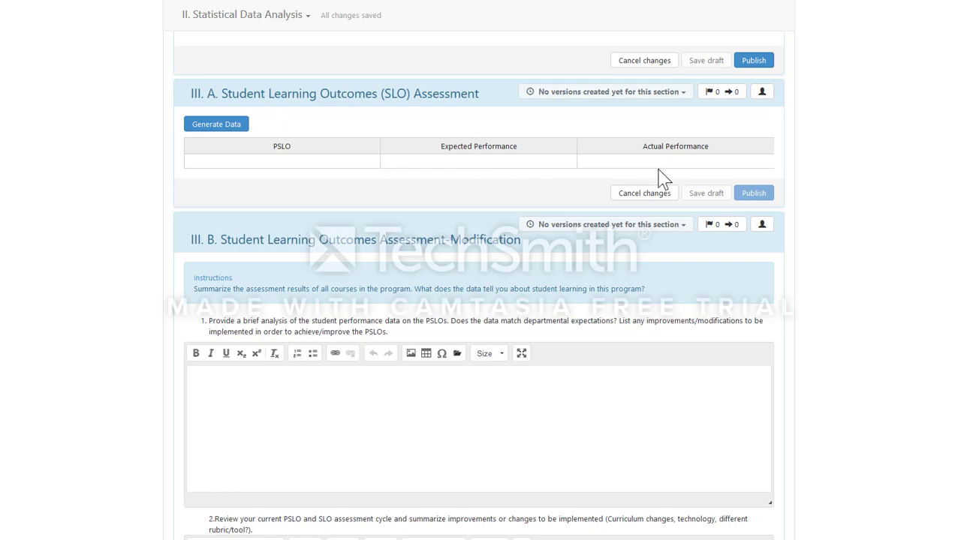
Step: Scroll down to VI. Goals for Program Improvement and enter the first goal, 'Hire 5 more math faculty'
{"action": "scroll", "coordinate": [572, 223], "scroll_direction": "down", "scroll_amount": 2}
{"action": "scroll", "coordinate": [572, 223], "scroll_direction": "down", "scroll_amount": 5}
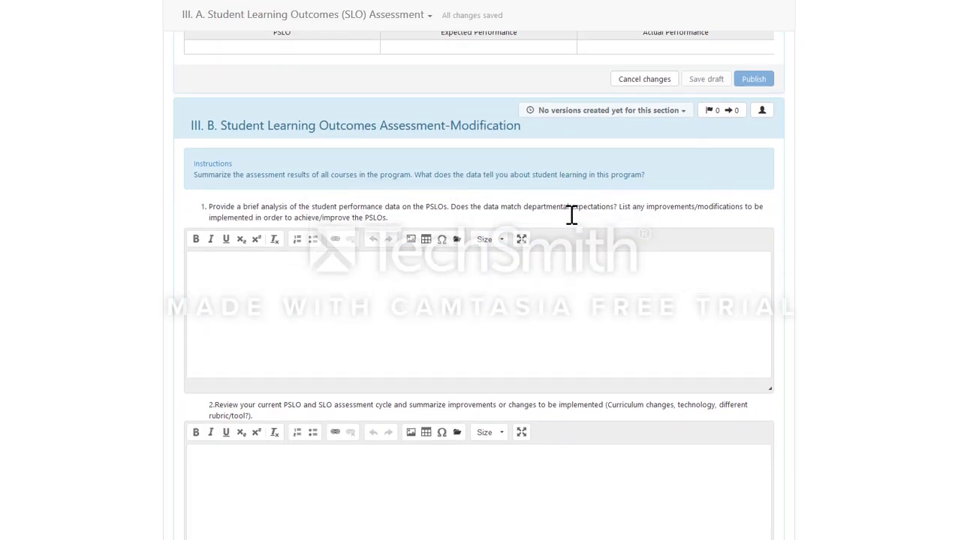
{"action": "scroll", "coordinate": [571, 216], "scroll_direction": "down", "scroll_amount": 7}
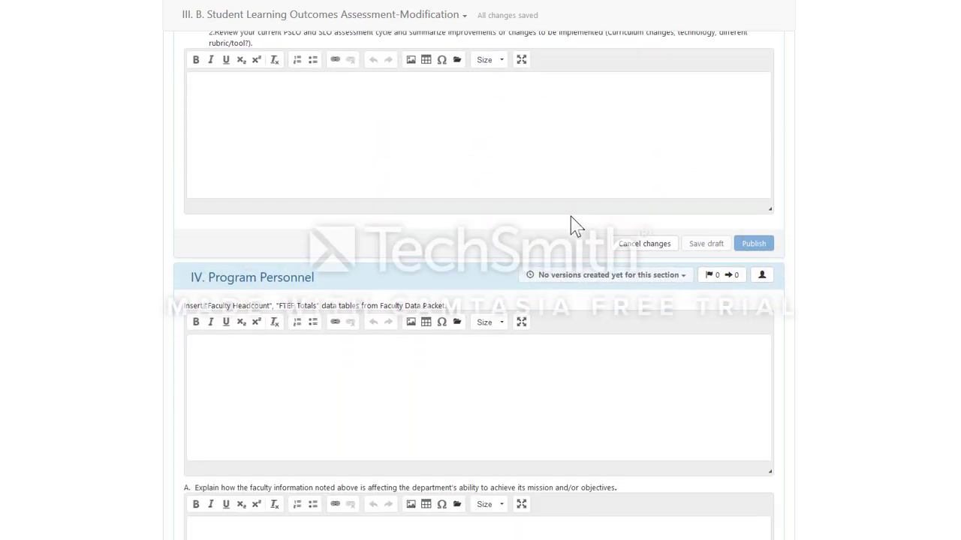
{"action": "scroll", "coordinate": [572, 216], "scroll_direction": "down", "scroll_amount": 4}
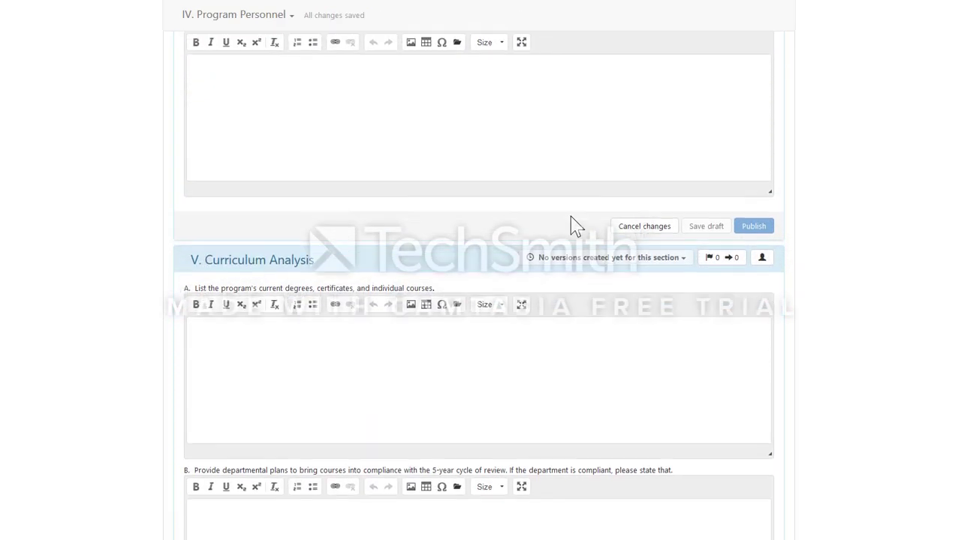
{"action": "scroll", "coordinate": [573, 218], "scroll_direction": "down", "scroll_amount": 2}
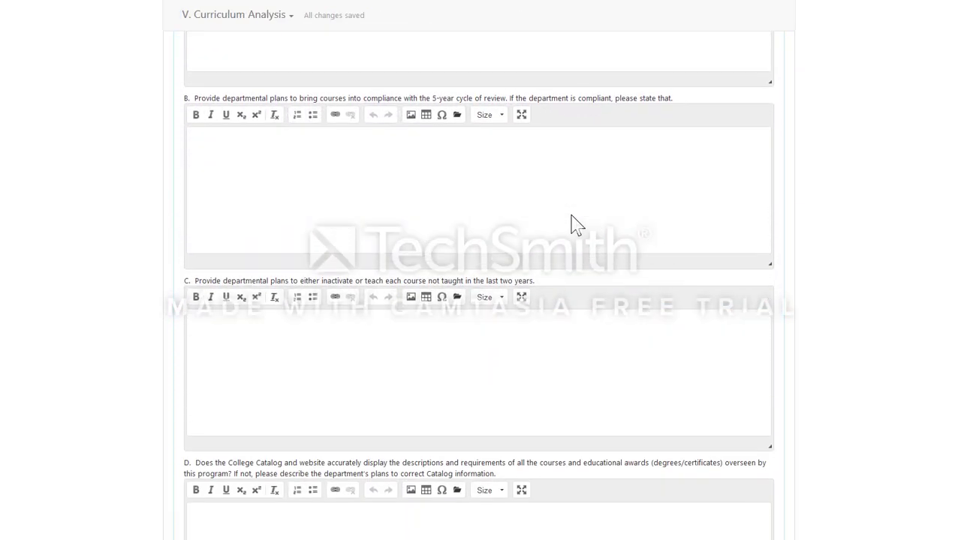
{"action": "scroll", "coordinate": [572, 219], "scroll_direction": "down", "scroll_amount": 2}
{"action": "scroll", "coordinate": [571, 216], "scroll_direction": "down", "scroll_amount": 4}
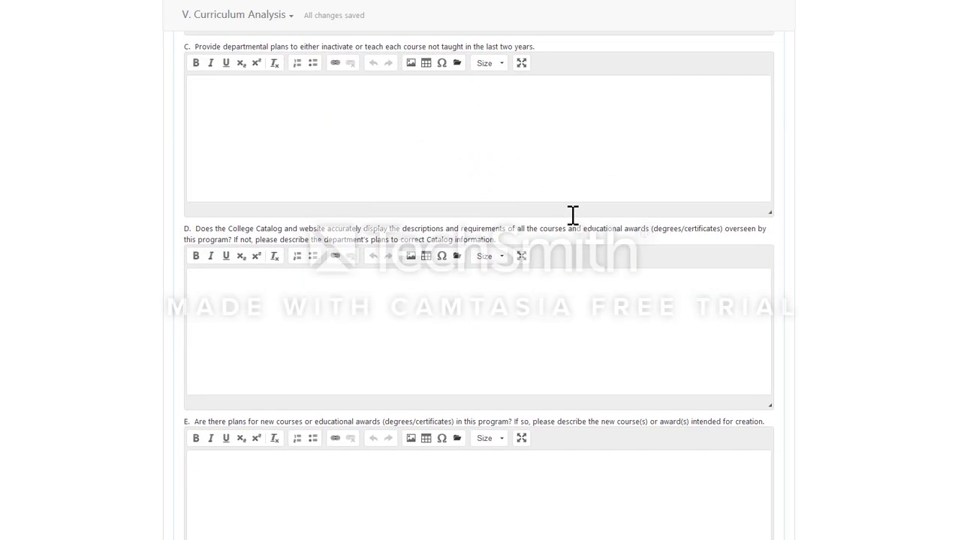
{"action": "scroll", "coordinate": [572, 222], "scroll_direction": "down", "scroll_amount": 4}
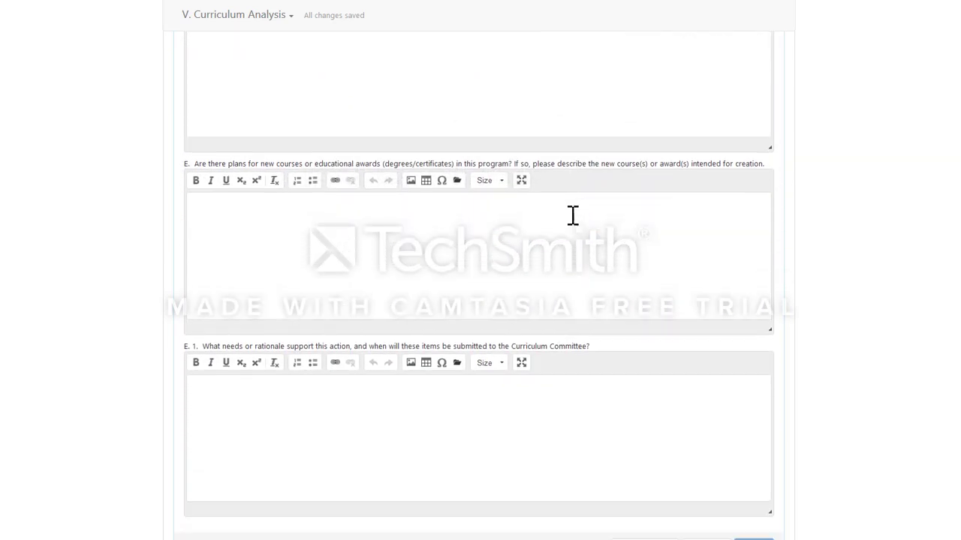
{"action": "scroll", "coordinate": [573, 215], "scroll_direction": "down", "scroll_amount": 3}
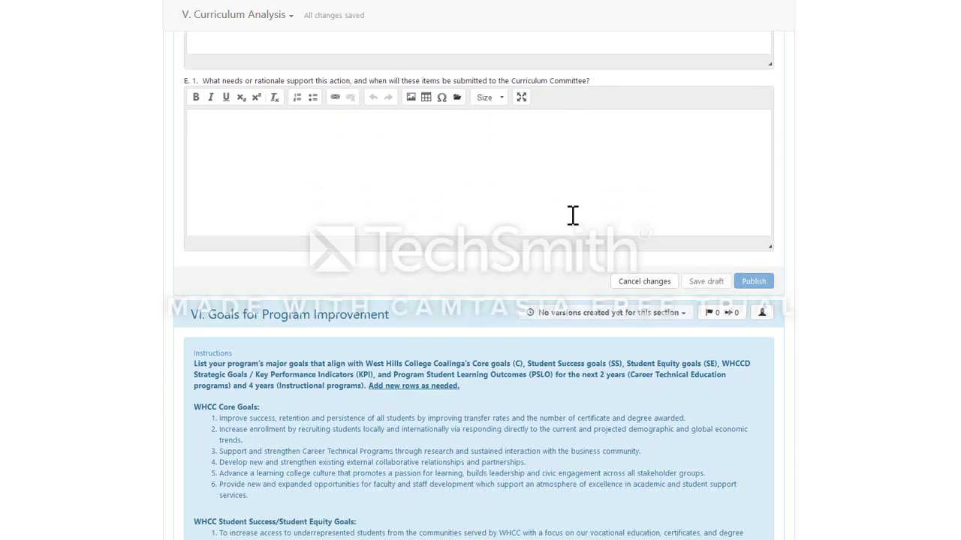
{"action": "scroll", "coordinate": [573, 218], "scroll_direction": "down", "scroll_amount": 4}
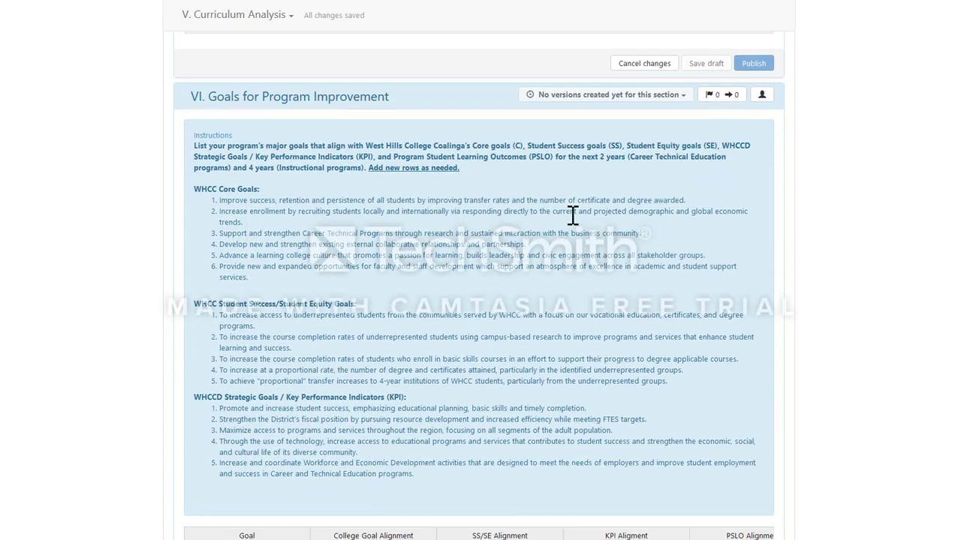
{"action": "scroll", "coordinate": [572, 218], "scroll_direction": "down", "scroll_amount": 1}
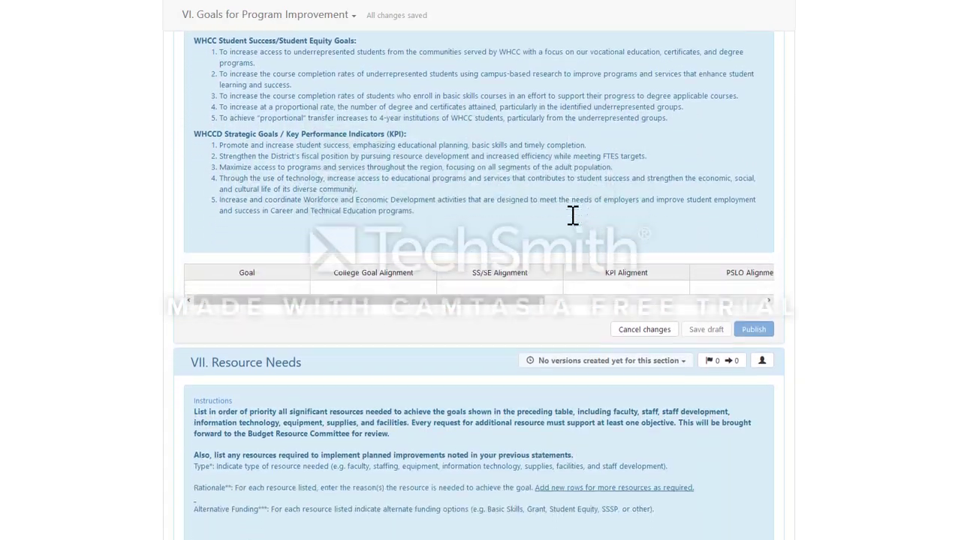
{"action": "left_click_drag", "start_coordinate": [517, 286], "coordinate": [427, 294]}
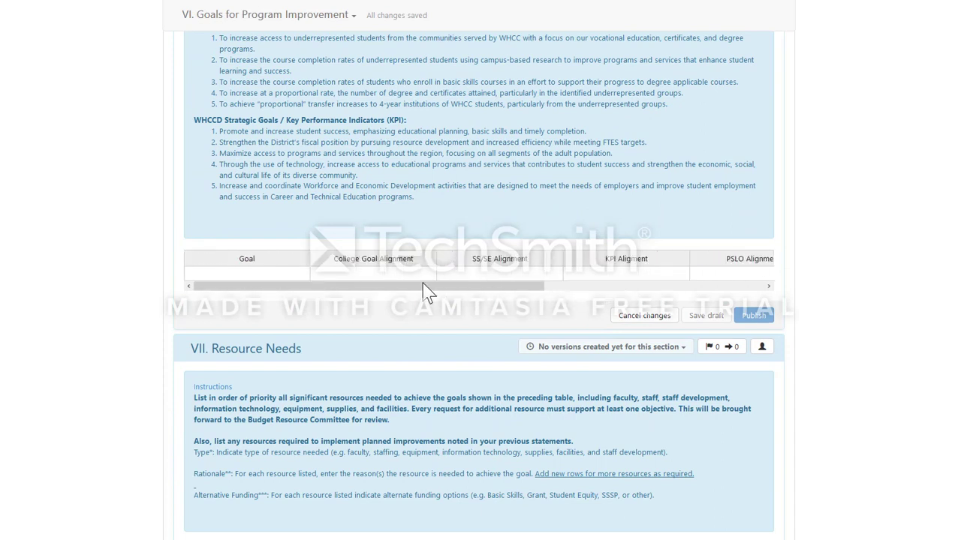
{"action": "left_click", "coordinate": [261, 273]}
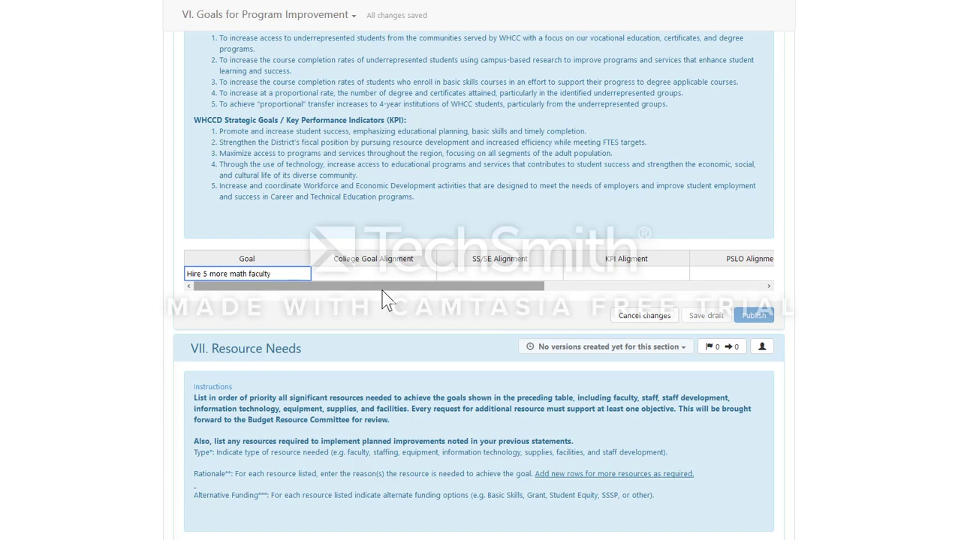
Step: Commit the first goal and click through the new blank second row's cells
{"action": "left_click", "coordinate": [383, 274]}
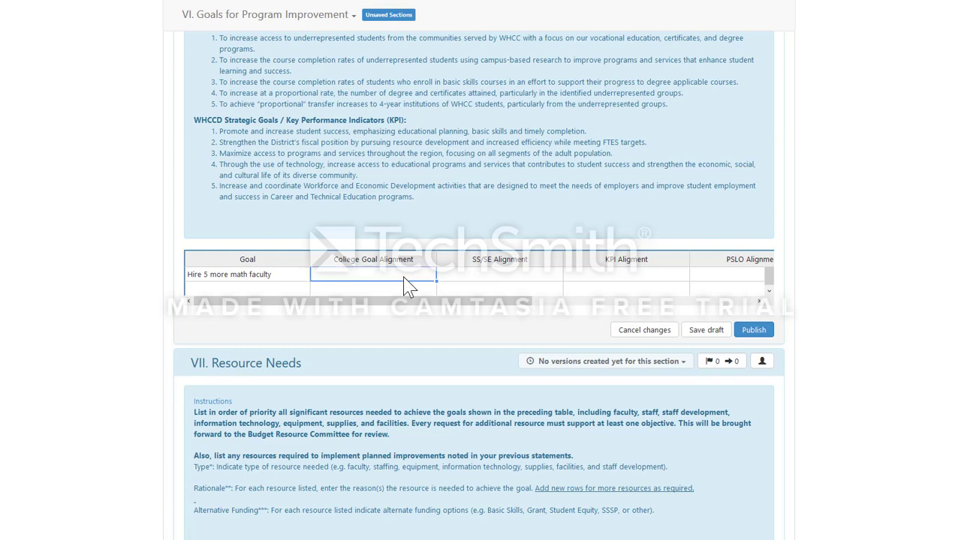
{"action": "left_click", "coordinate": [373, 291]}
{"action": "left_click", "coordinate": [293, 291]}
{"action": "left_click", "coordinate": [323, 291]}
{"action": "left_click", "coordinate": [293, 290]}
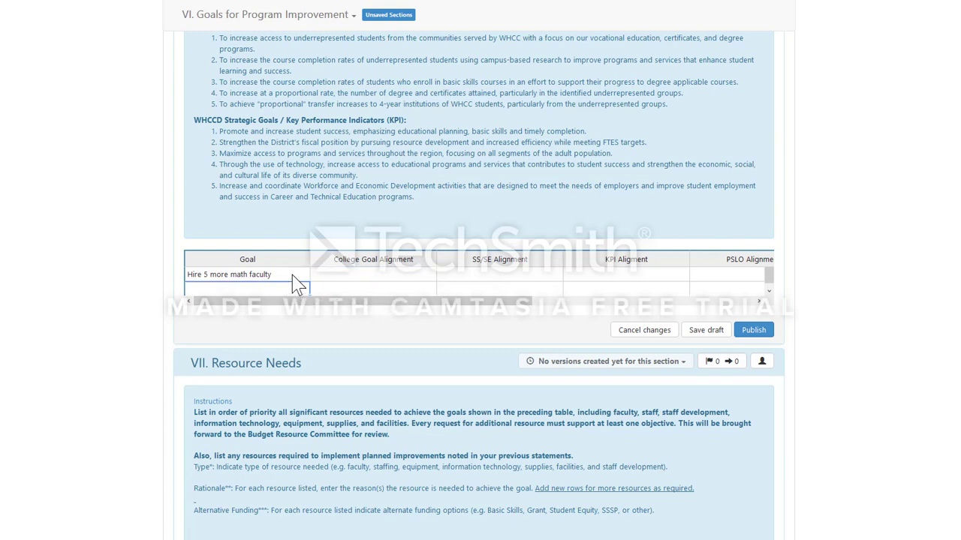
{"action": "left_click", "coordinate": [294, 276]}
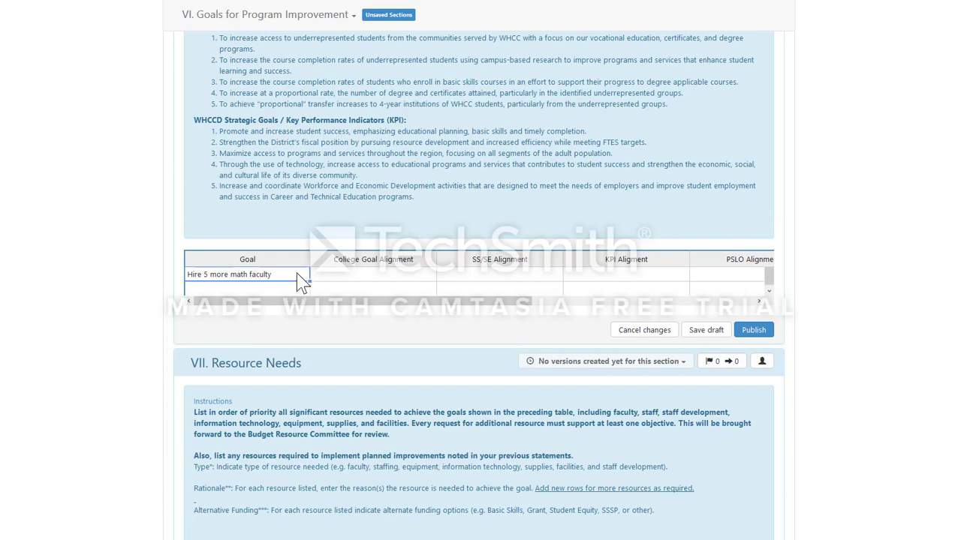
Step: Number the first goal so it reads '1. Hire 5 more math faculty'
{"action": "double_click", "coordinate": [197, 276]}
{"action": "key", "text": "Home"}
{"action": "type", "text": "1."}
{"action": "left_click", "coordinate": [379, 276]}
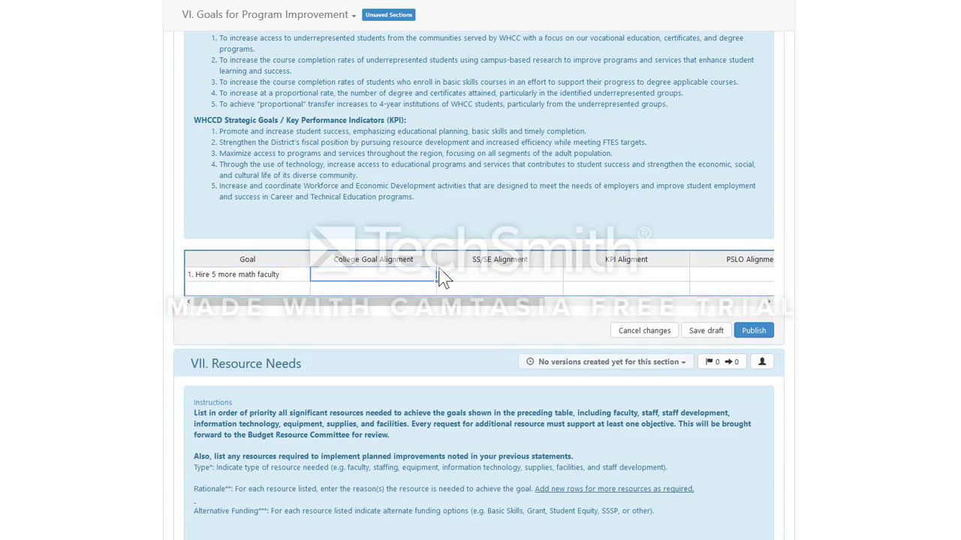
{"action": "scroll", "coordinate": [500, 260], "scroll_direction": "up", "scroll_amount": 3}
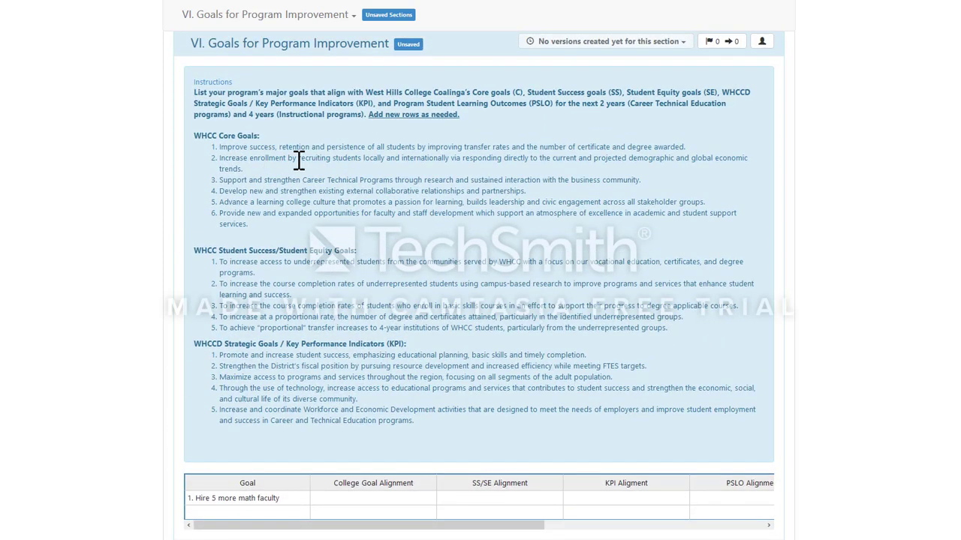
Step: Move across row 1's SS/SE, KPI, PSLO and Activity/Method cells in the goals grid
{"action": "left_click", "coordinate": [492, 499]}
{"action": "left_click", "coordinate": [609, 507]}
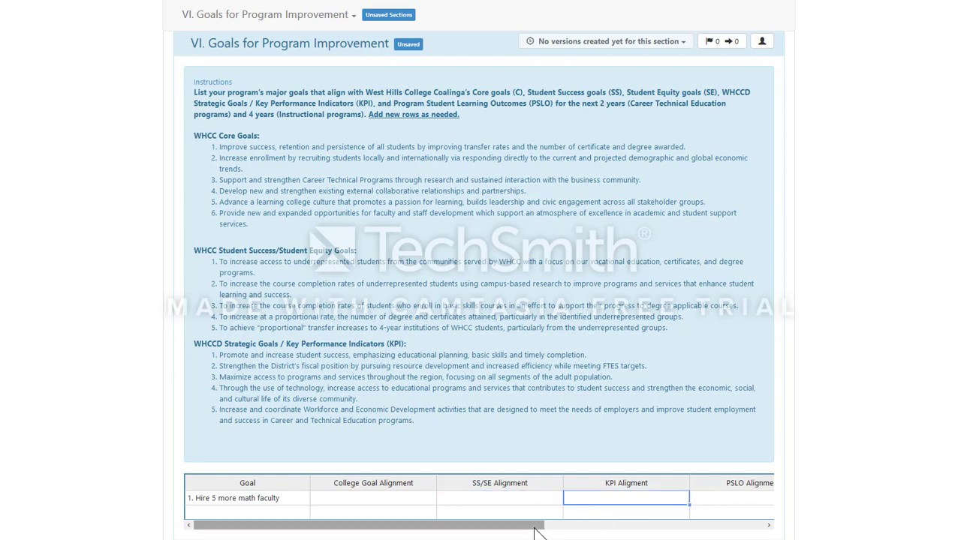
{"action": "left_click_drag", "start_coordinate": [536, 524], "coordinate": [654, 534]}
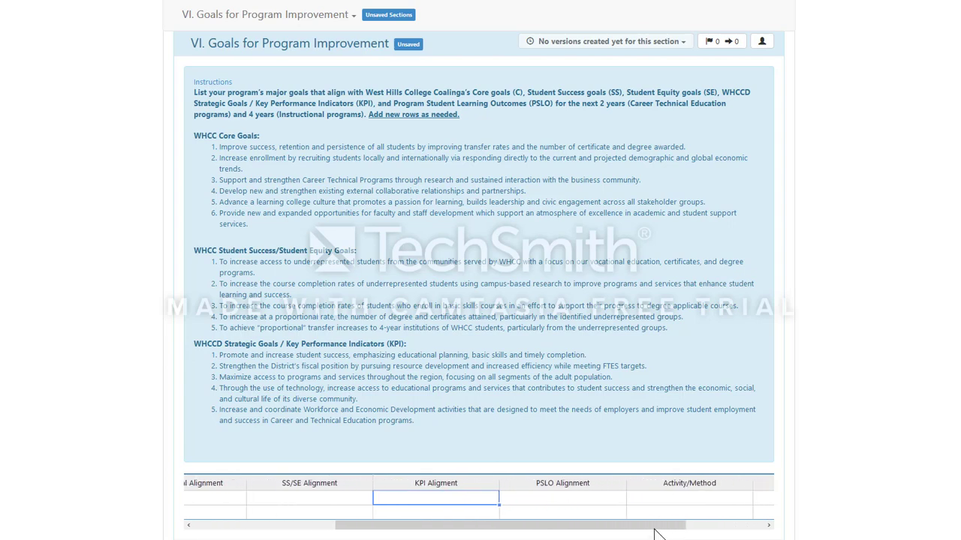
{"action": "left_click", "coordinate": [599, 505]}
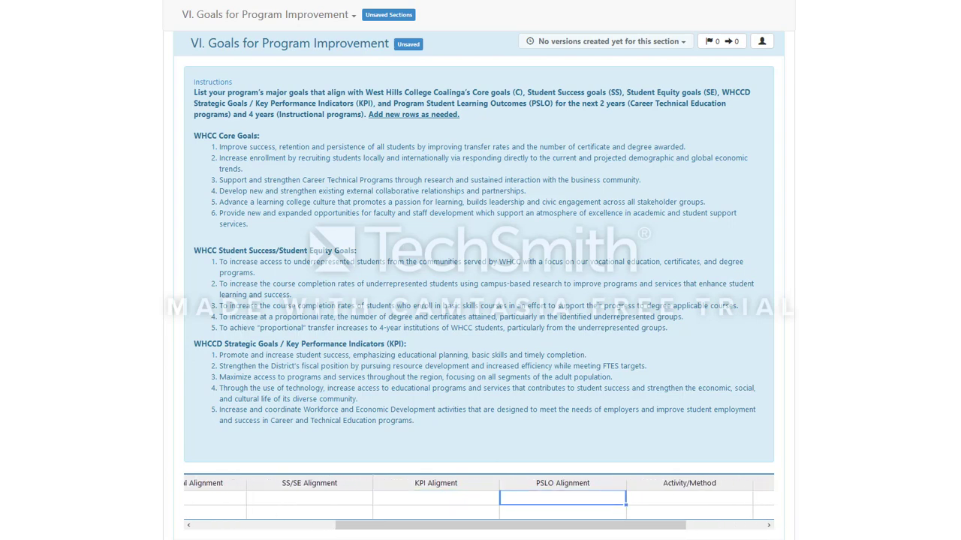
{"action": "scroll", "coordinate": [878, 397], "scroll_direction": "down", "scroll_amount": 2}
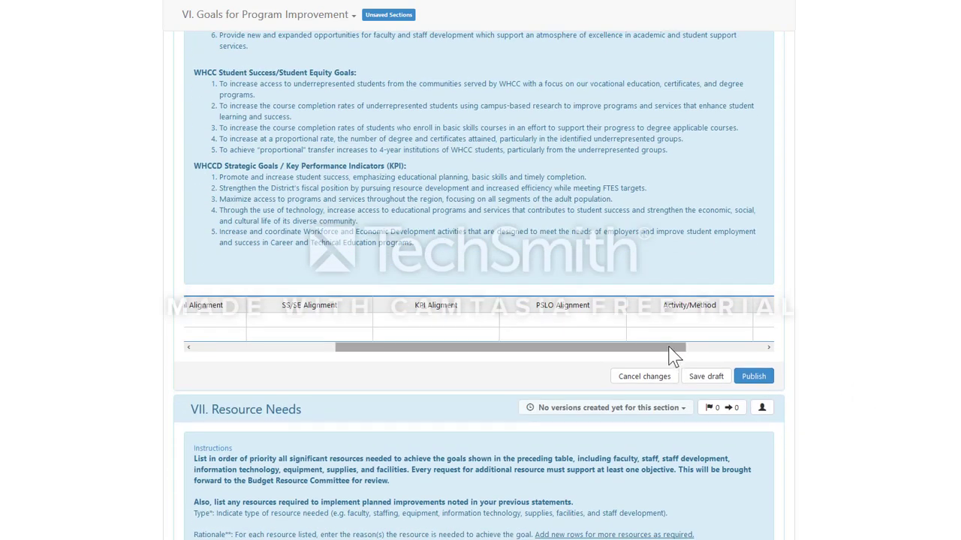
{"action": "left_click_drag", "start_coordinate": [671, 352], "coordinate": [755, 347]}
{"action": "left_click", "coordinate": [585, 321]}
{"action": "double_click", "coordinate": [569, 321]}
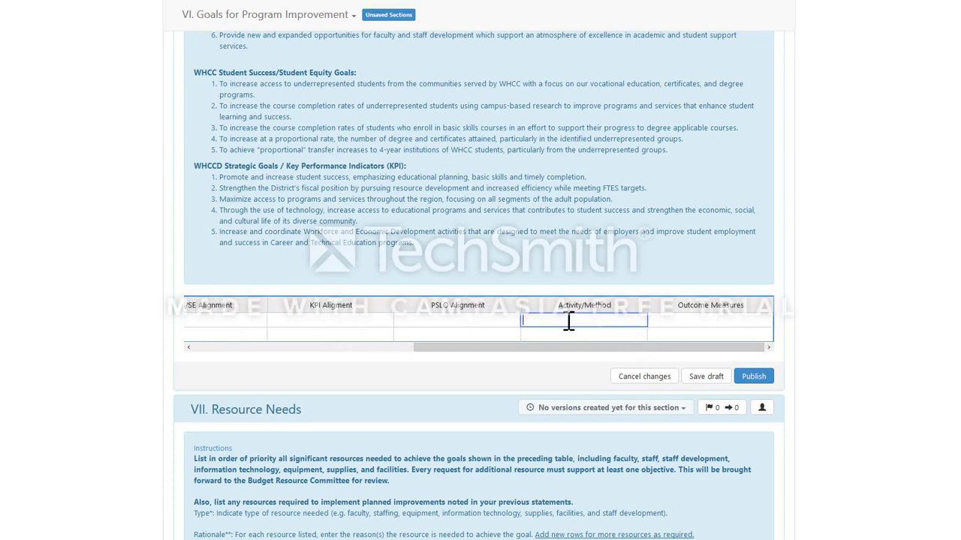
Step: Enter PSLO#3 as PSLO Alignment and 1 as KPI Alignment for the first goal
{"action": "left_click", "coordinate": [443, 327]}
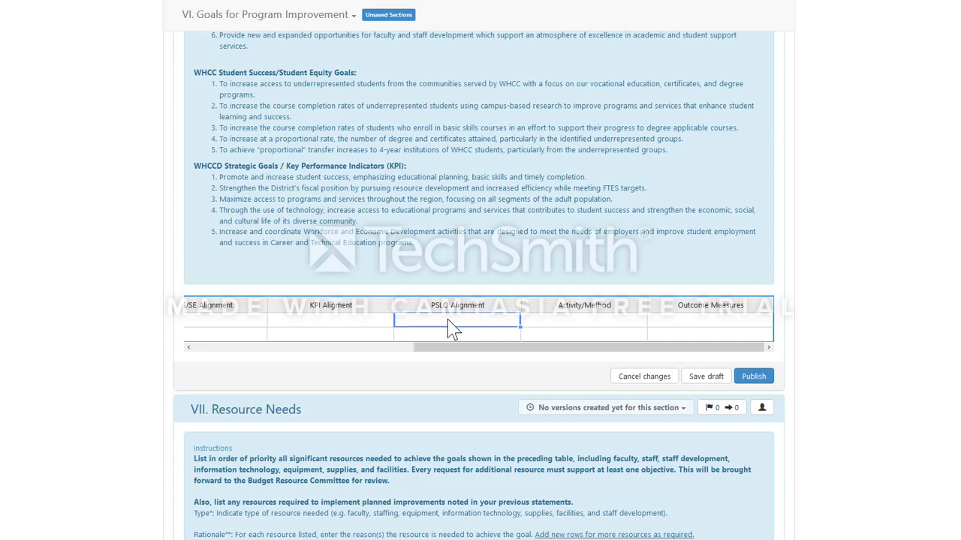
{"action": "type", "text": "PSLO#3"}
{"action": "left_click_drag", "start_coordinate": [579, 349], "coordinate": [461, 332]}
{"action": "left_click", "coordinate": [460, 328]}
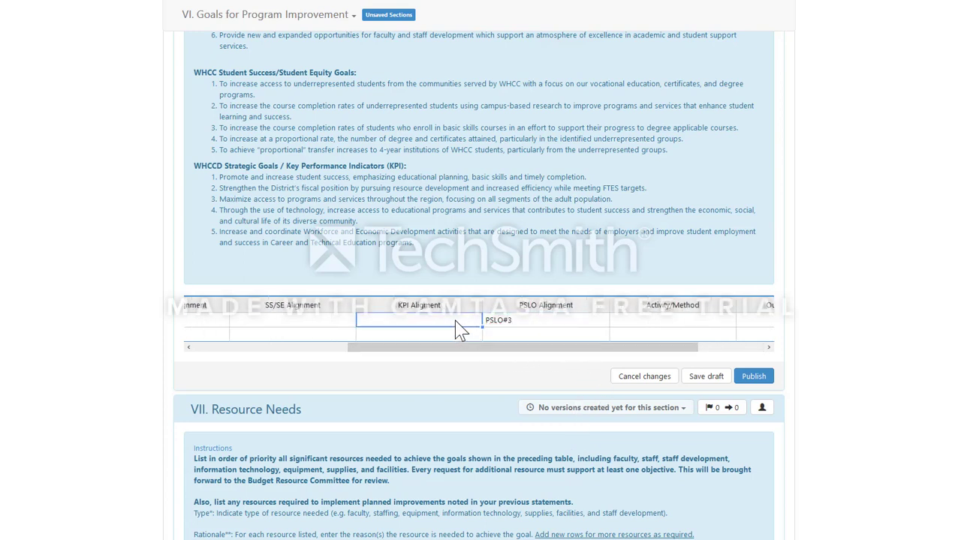
{"action": "type", "text": "1"}
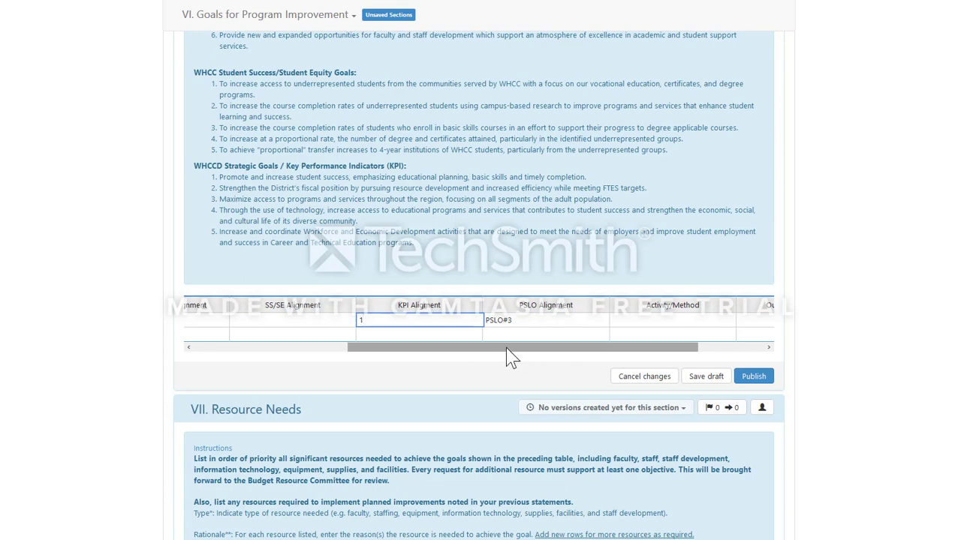
{"action": "left_click_drag", "start_coordinate": [223, 177], "coordinate": [578, 178]}
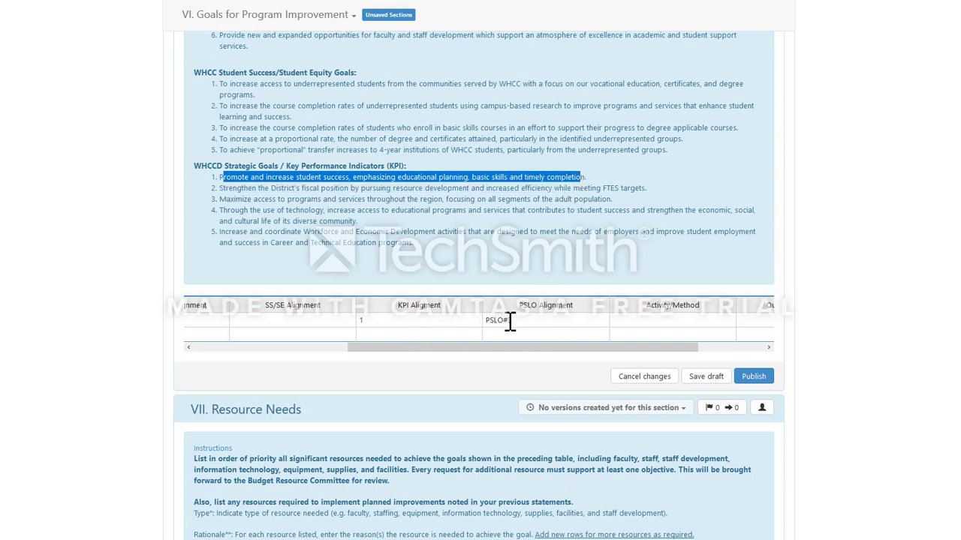
{"action": "left_click_drag", "start_coordinate": [650, 348], "coordinate": [715, 349]}
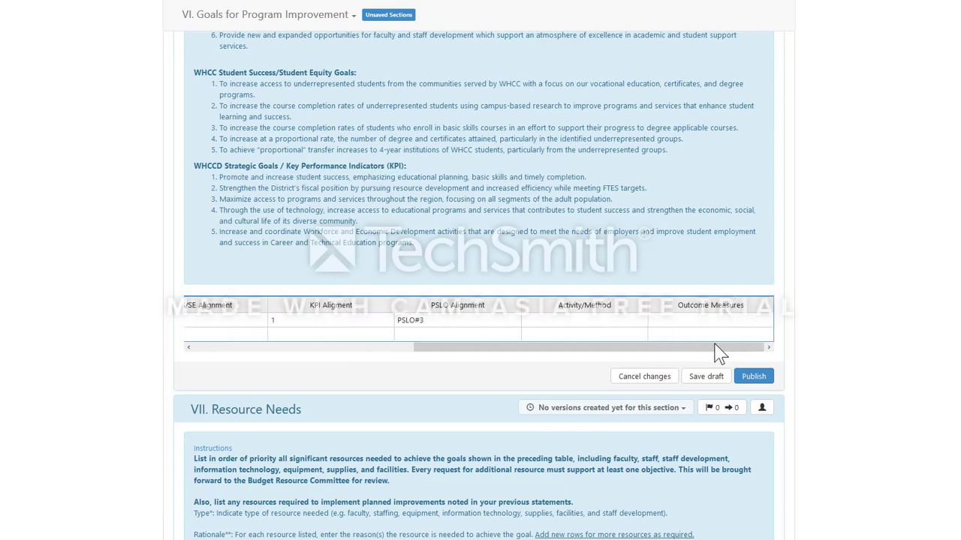
Step: Give goal 1 Activity/Method 'New faculty' and Outcome Measures 'At least 3 more.', then save the draft
{"action": "left_click", "coordinate": [596, 320]}
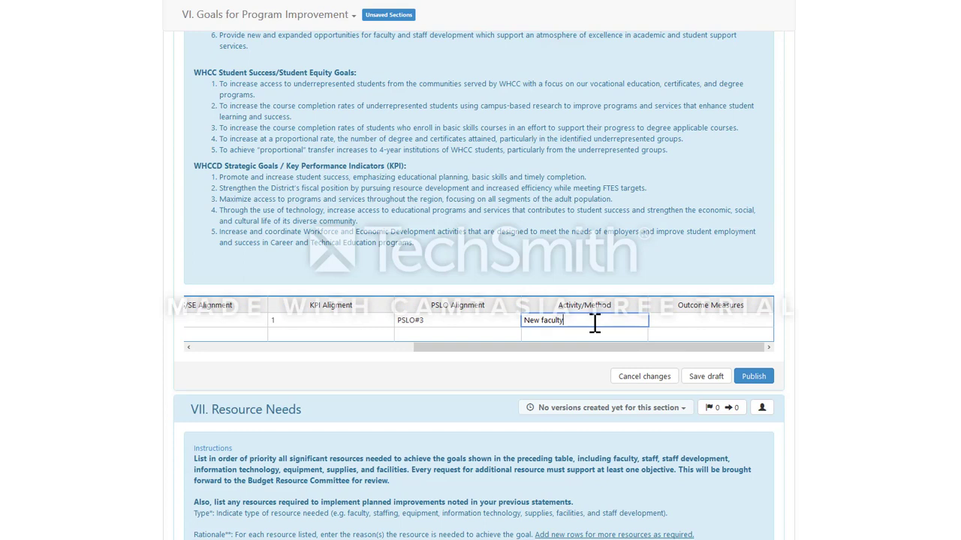
{"action": "left_click", "coordinate": [689, 328]}
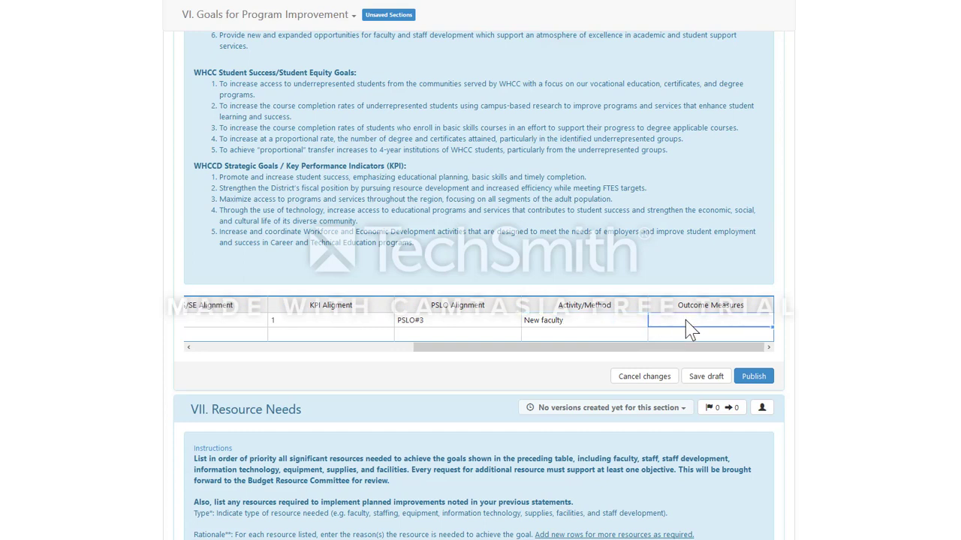
{"action": "left_click", "coordinate": [689, 330]}
{"action": "left_click_drag", "start_coordinate": [708, 320], "coordinate": [661, 349]}
{"action": "left_click", "coordinate": [707, 320]}
{"action": "left_click", "coordinate": [689, 324]}
{"action": "left_click", "coordinate": [713, 377]}
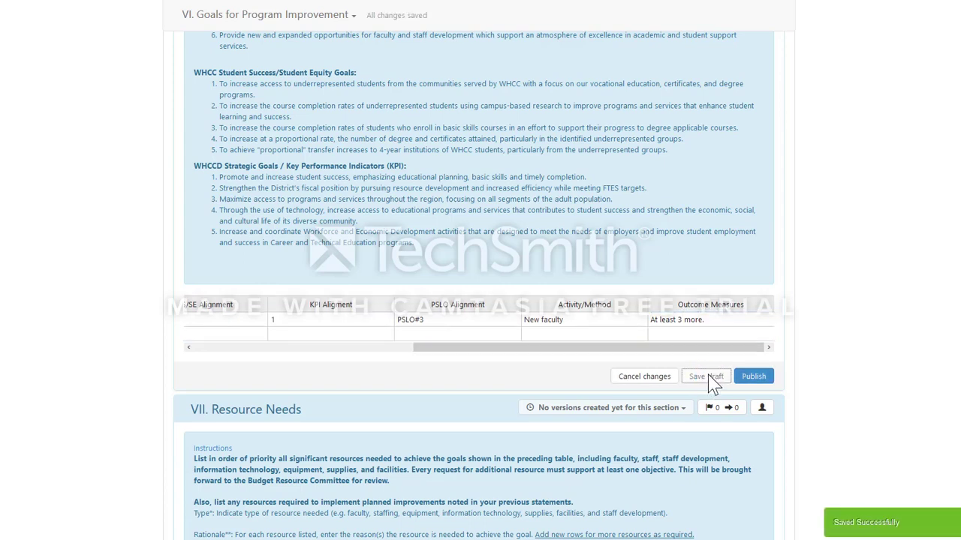
Step: Set the first Resource Needs row's Type to '1. Faculty'
{"action": "scroll", "coordinate": [710, 379], "scroll_direction": "down", "scroll_amount": 4}
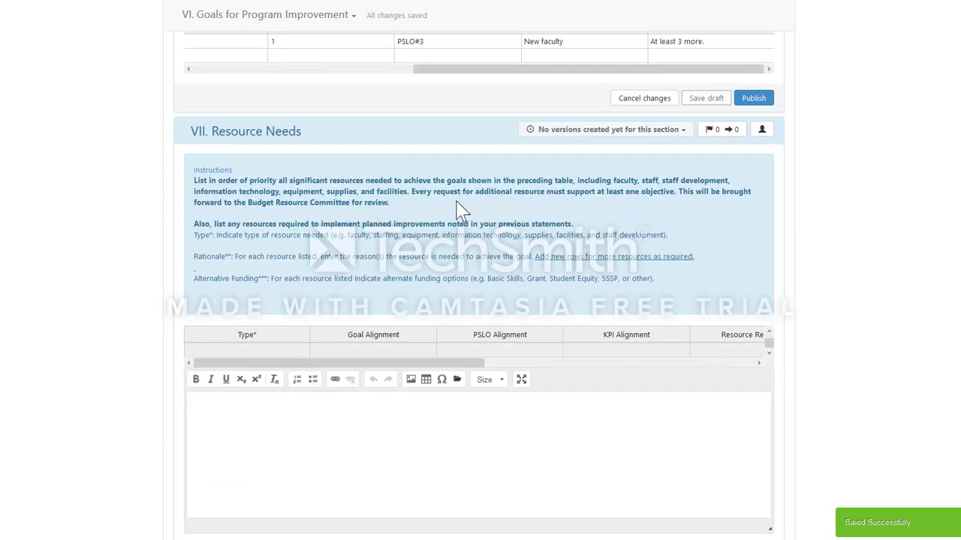
{"action": "left_click", "coordinate": [280, 351]}
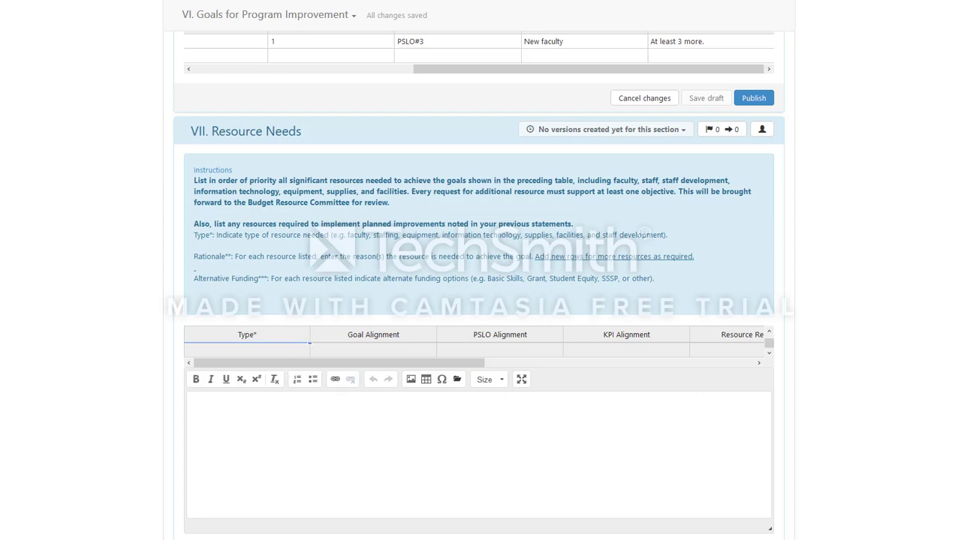
{"action": "scroll", "coordinate": [893, 325], "scroll_direction": "down", "scroll_amount": 2}
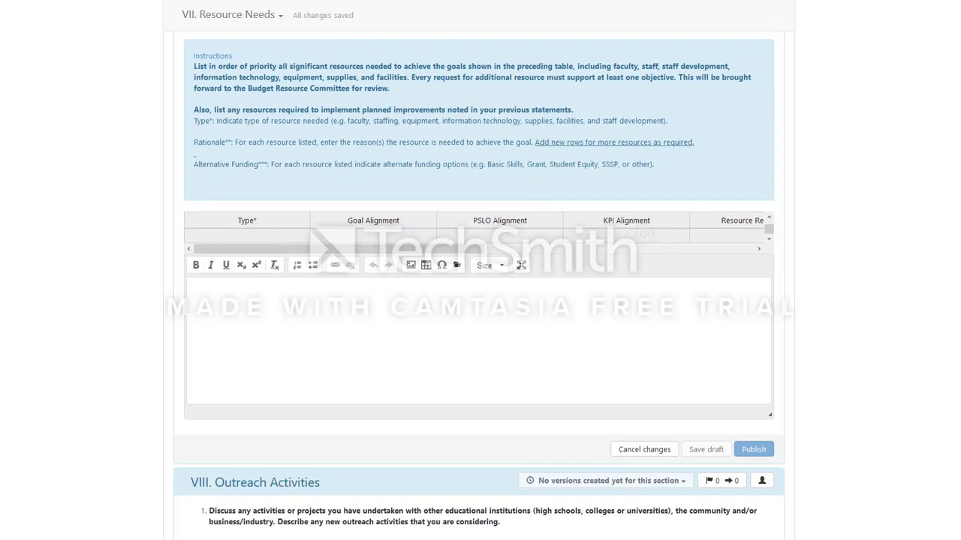
{"action": "left_click", "coordinate": [768, 217]}
{"action": "left_click", "coordinate": [261, 233]}
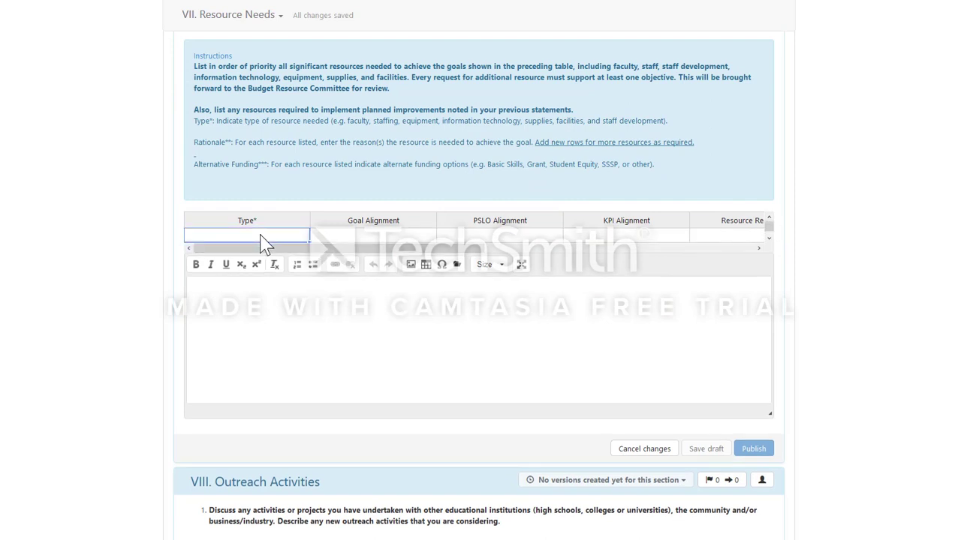
{"action": "double_click", "coordinate": [253, 236]}
{"action": "left_click_drag", "start_coordinate": [242, 121], "coordinate": [472, 122]}
{"action": "left_click", "coordinate": [230, 238]}
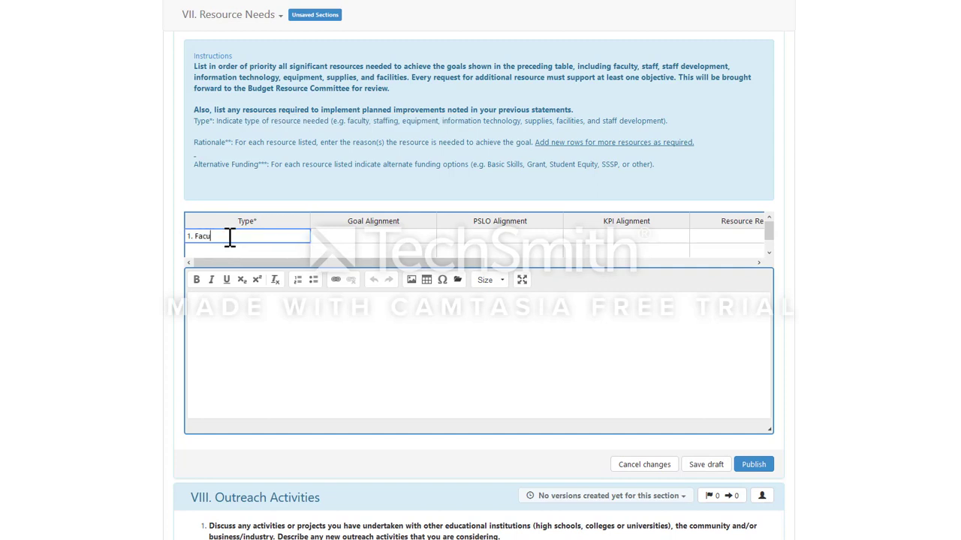
{"action": "left_click", "coordinate": [375, 240]}
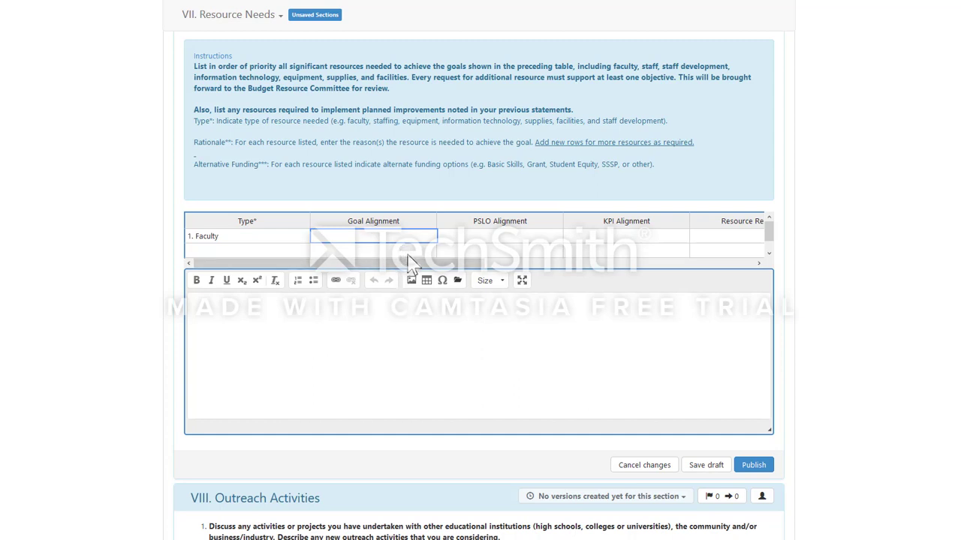
Step: Step through the Faculty row's PSLO and Goal Alignment cells, leaving them empty
{"action": "left_click", "coordinate": [468, 241]}
{"action": "left_click_drag", "start_coordinate": [475, 263], "coordinate": [547, 279]}
{"action": "left_click", "coordinate": [375, 237]}
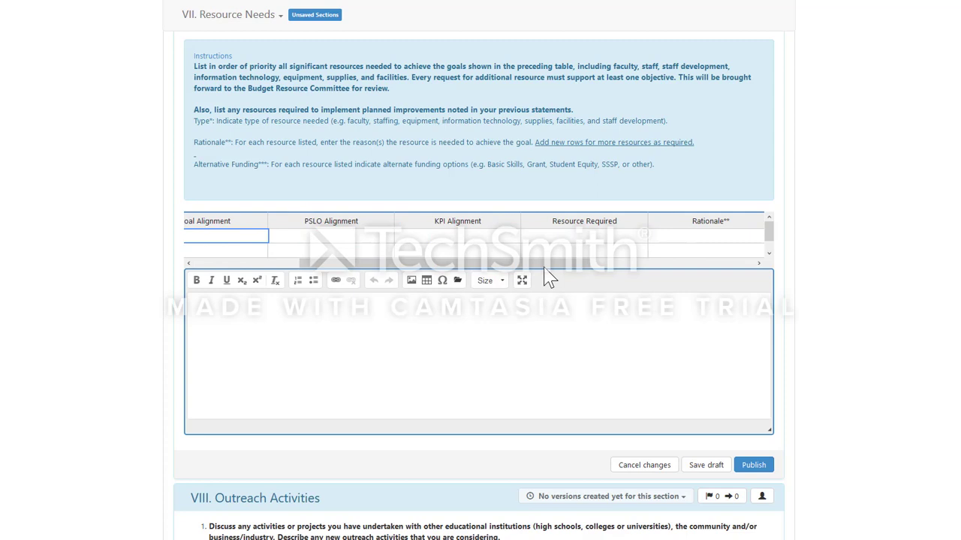
Step: Enter an estimated cost of 70000 for the Faculty resource row
{"action": "left_click", "coordinate": [498, 239]}
{"action": "left_click_drag", "start_coordinate": [465, 263], "coordinate": [650, 268]}
{"action": "left_click", "coordinate": [504, 239]}
{"action": "left_click", "coordinate": [513, 237]}
{"action": "left_click_drag", "start_coordinate": [538, 269], "coordinate": [603, 275]}
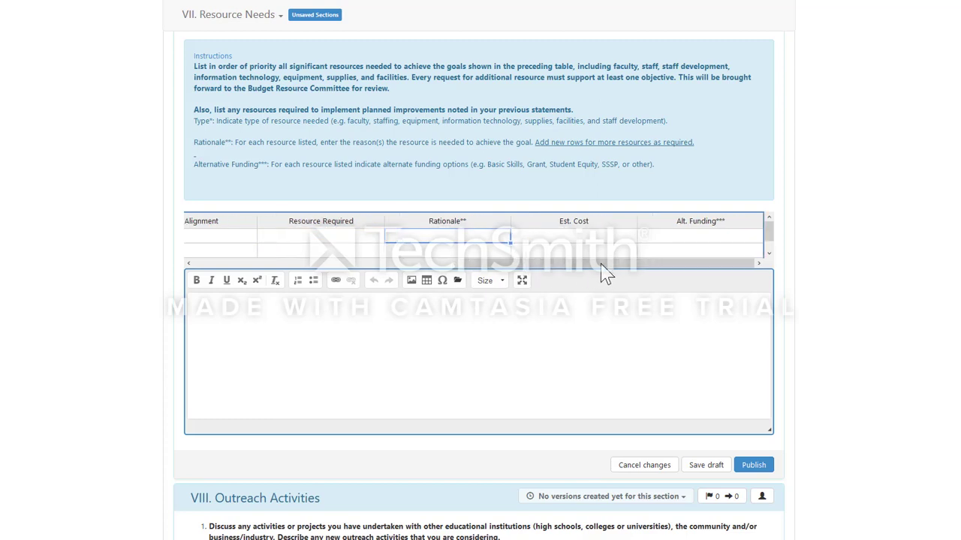
{"action": "left_click", "coordinate": [582, 238]}
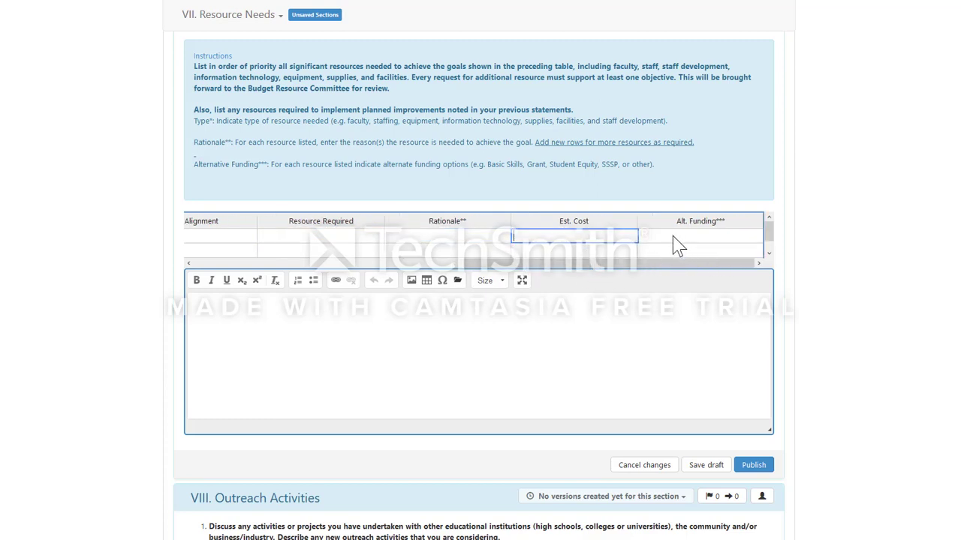
{"action": "key", "text": "Return"}
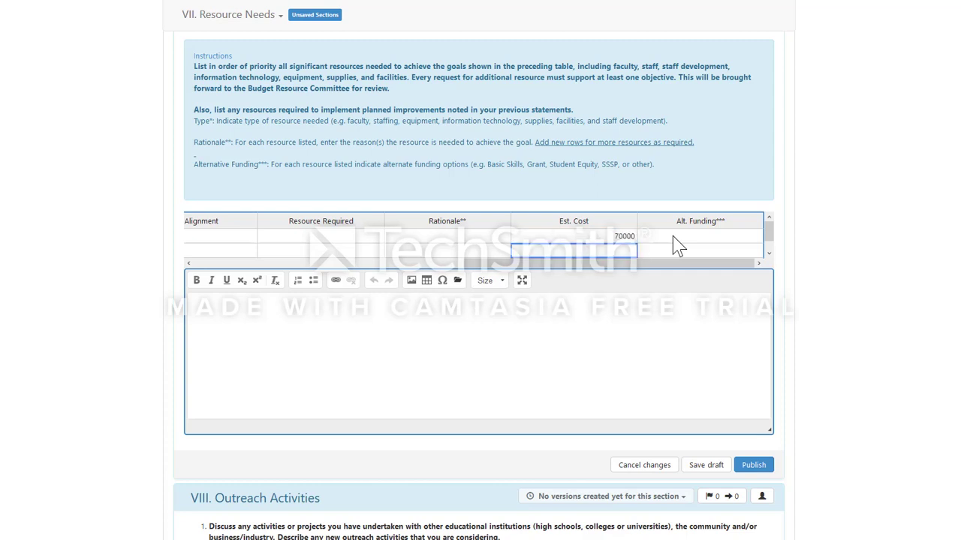
Step: Add BSI Funds as alternative funding and save the Resource Needs draft
{"action": "left_click", "coordinate": [770, 253]}
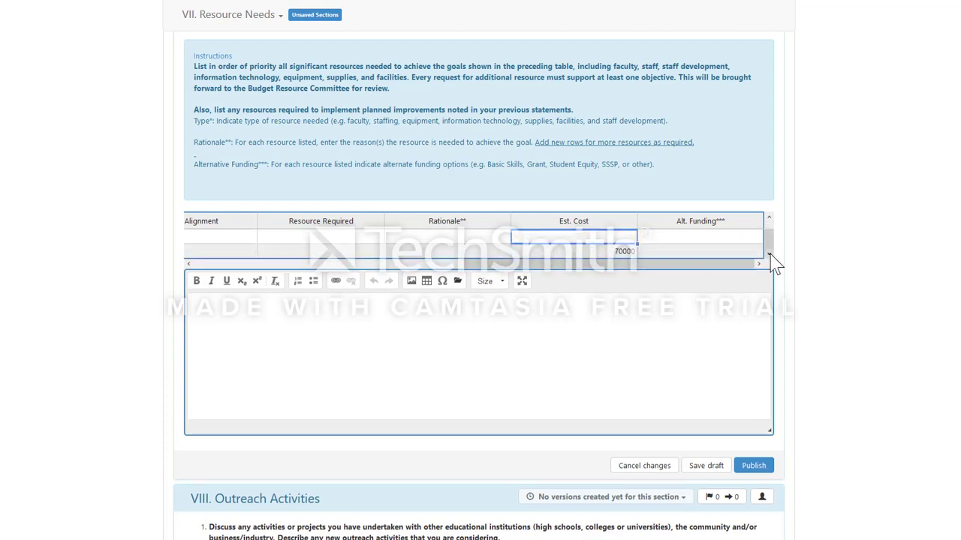
{"action": "left_click_drag", "start_coordinate": [769, 235], "coordinate": [769, 225]}
{"action": "double_click", "coordinate": [703, 237]}
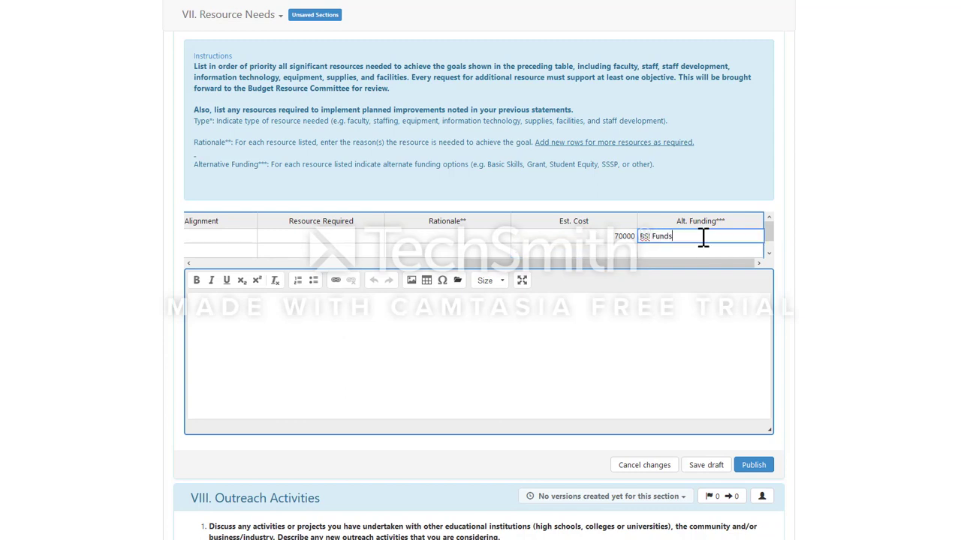
{"action": "left_click", "coordinate": [611, 254]}
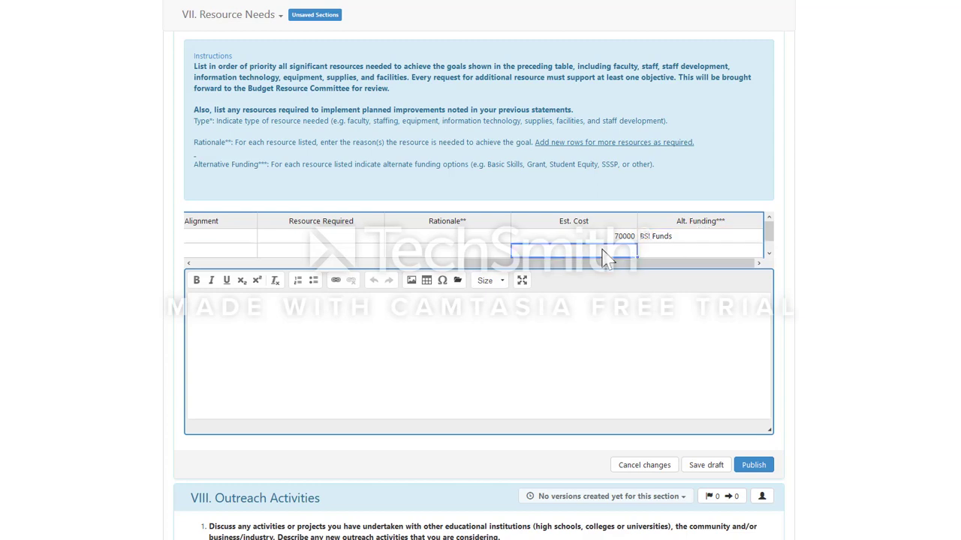
{"action": "left_click", "coordinate": [768, 255]}
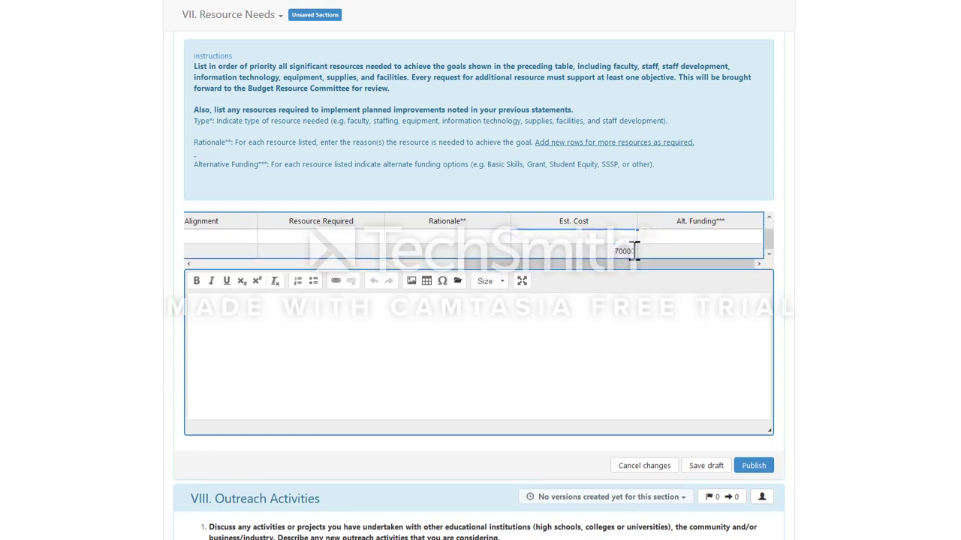
{"action": "left_click", "coordinate": [236, 318]}
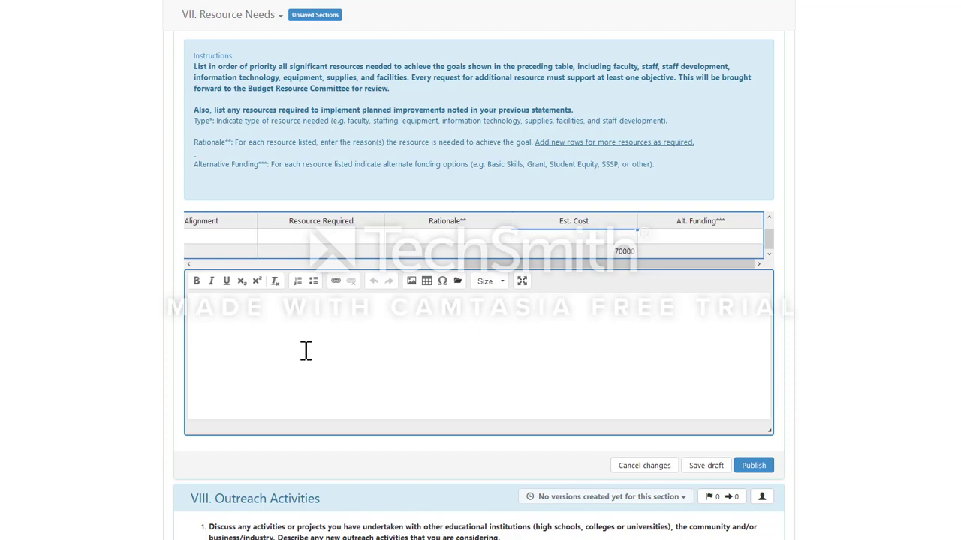
{"action": "scroll", "coordinate": [572, 335], "scroll_direction": "down", "scroll_amount": 1}
{"action": "scroll", "coordinate": [581, 314], "scroll_direction": "down", "scroll_amount": 2}
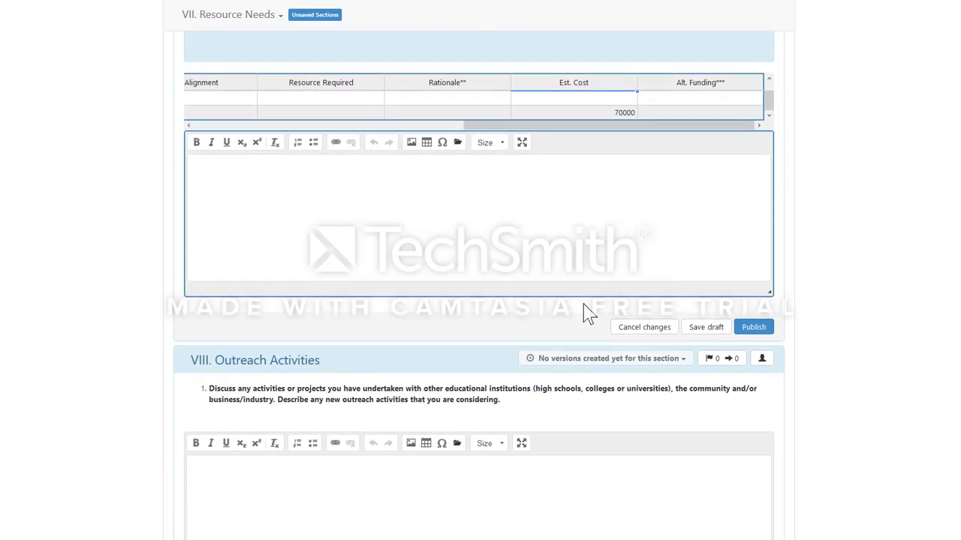
{"action": "scroll", "coordinate": [582, 304], "scroll_direction": "up", "scroll_amount": 2}
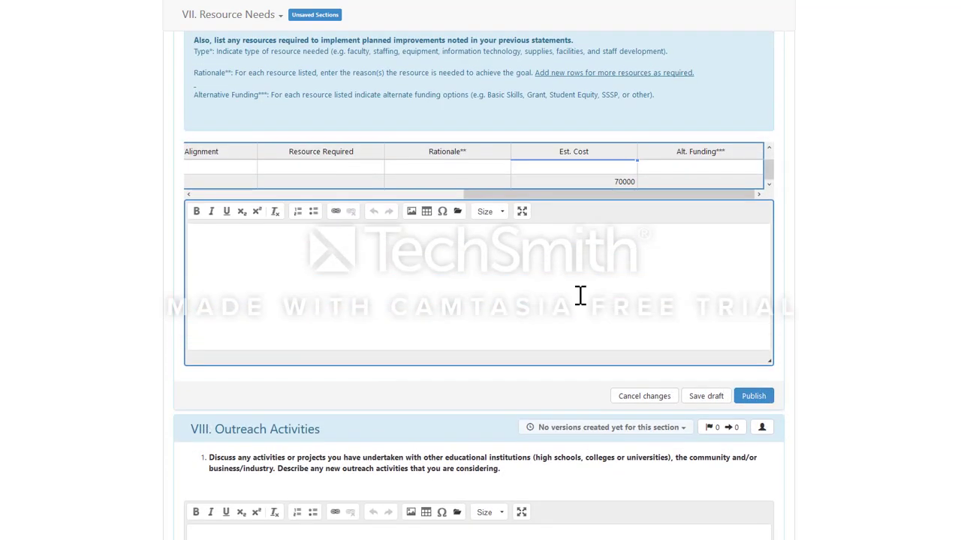
{"action": "left_click", "coordinate": [705, 398]}
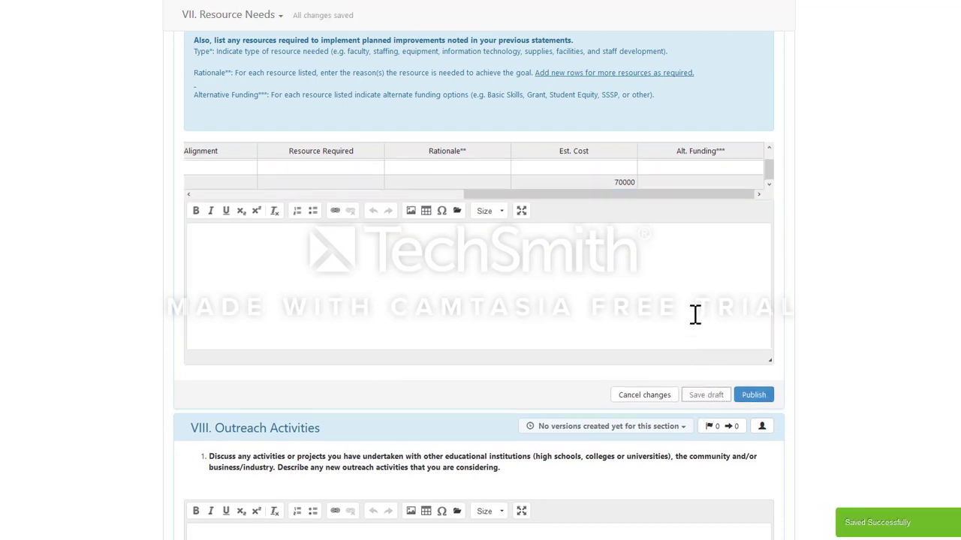
{"action": "scroll", "coordinate": [655, 347], "scroll_direction": "down", "scroll_amount": 2}
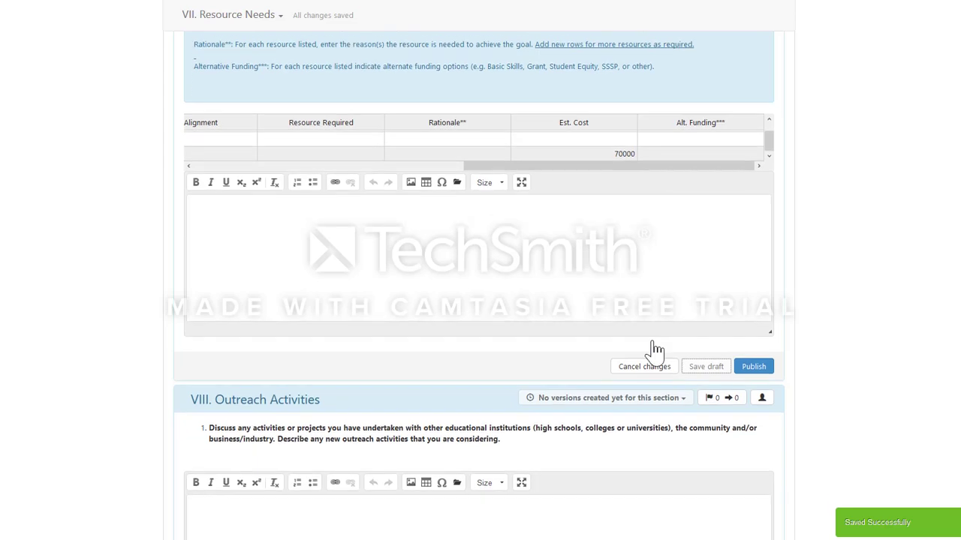
{"action": "scroll", "coordinate": [515, 371], "scroll_direction": "down", "scroll_amount": 4}
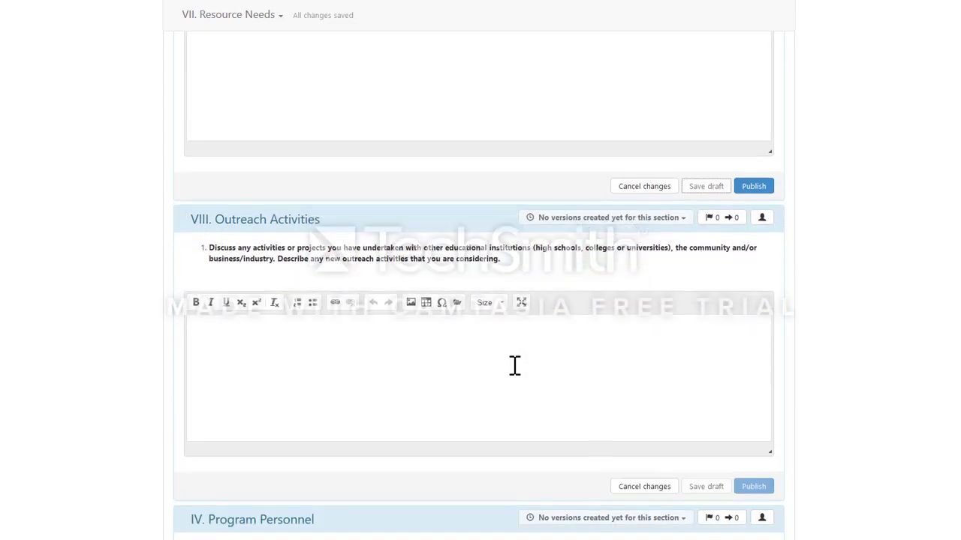
{"action": "scroll", "coordinate": [447, 308], "scroll_direction": "down", "scroll_amount": 2}
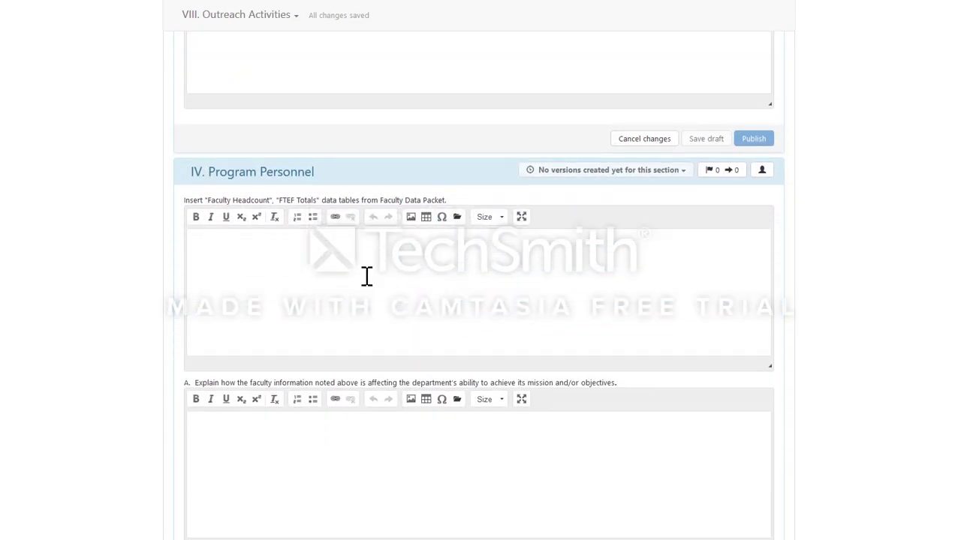
{"action": "scroll", "coordinate": [375, 276], "scroll_direction": "down", "scroll_amount": 6}
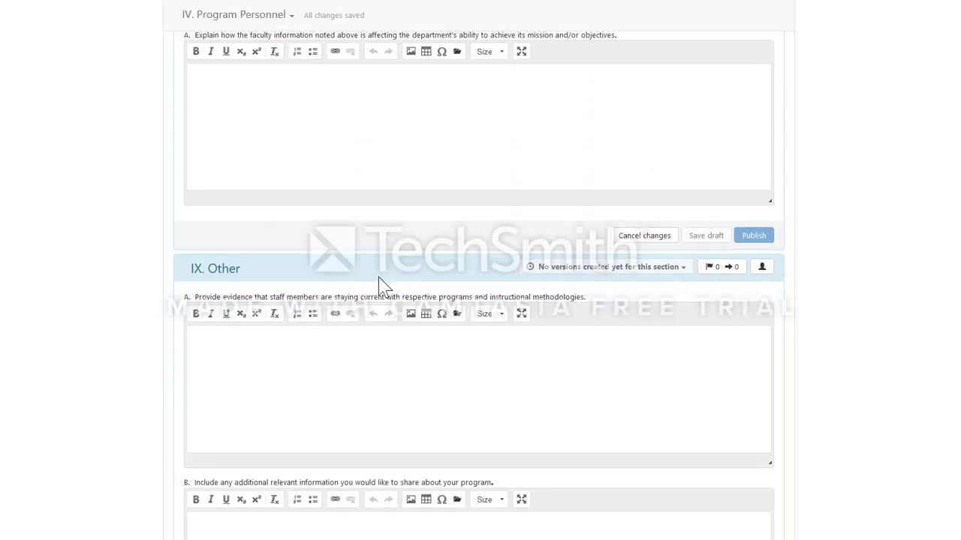
{"action": "scroll", "coordinate": [380, 276], "scroll_direction": "down", "scroll_amount": 2}
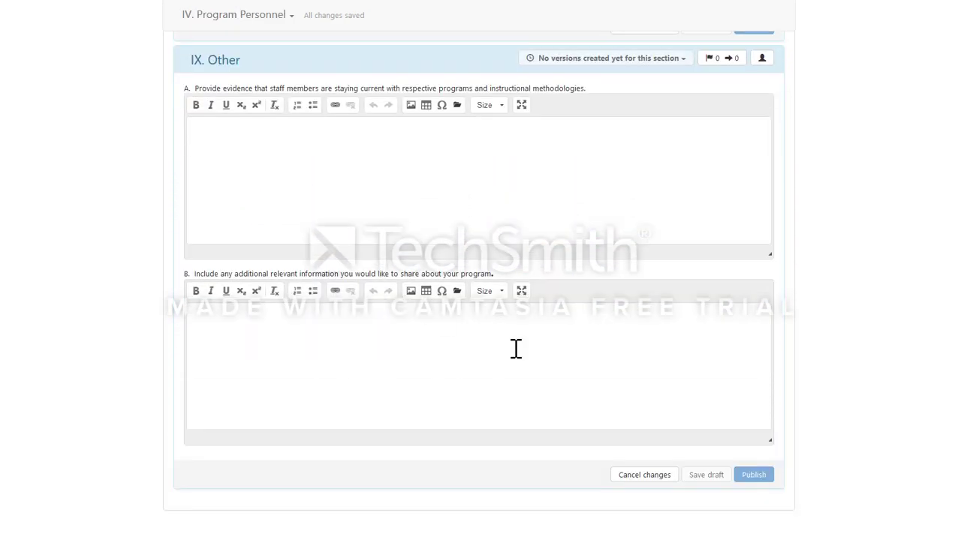
{"action": "scroll", "coordinate": [479, 300], "scroll_direction": "up", "scroll_amount": 20}
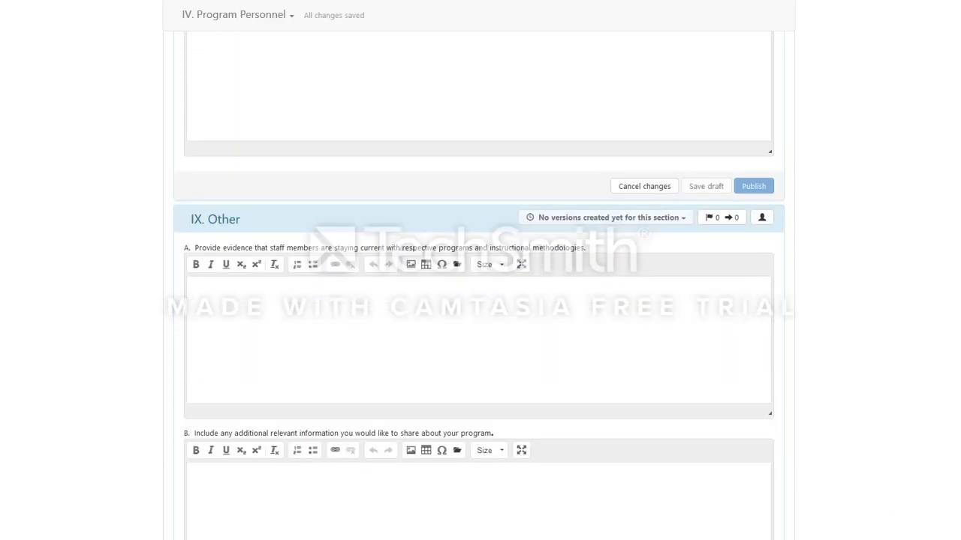
{"action": "scroll", "coordinate": [478, 300], "scroll_direction": "up", "scroll_amount": 20}
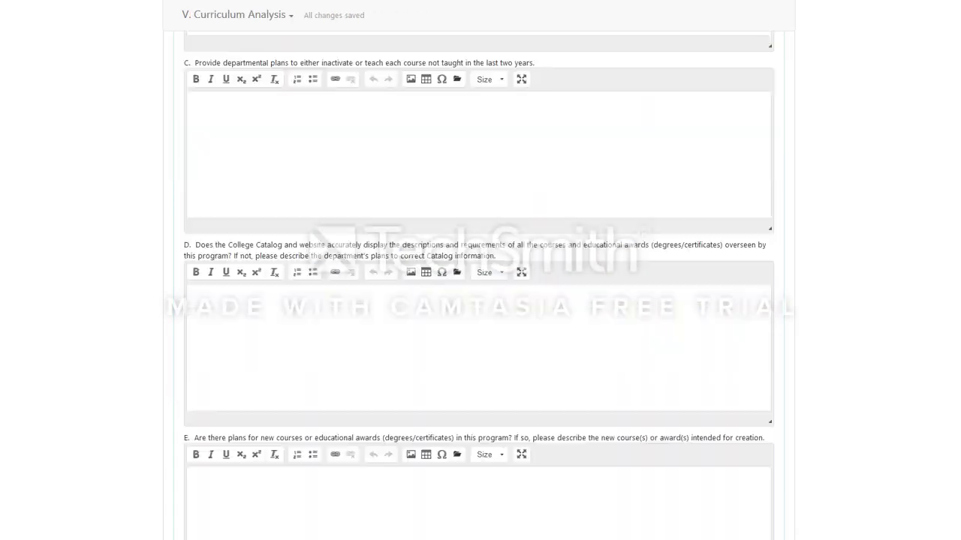
{"action": "scroll", "coordinate": [479, 300], "scroll_direction": "up", "scroll_amount": 20}
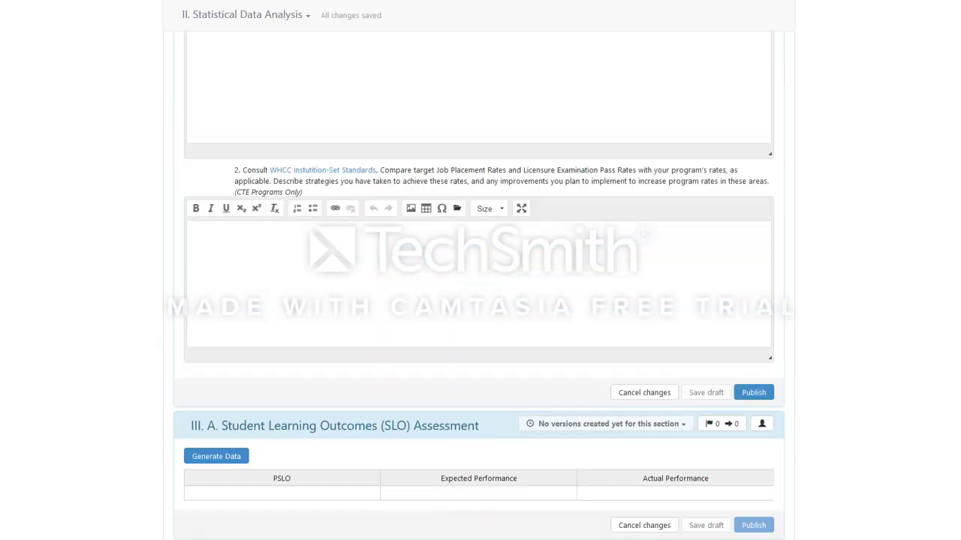
{"action": "scroll", "coordinate": [479, 300], "scroll_direction": "up", "scroll_amount": 3}
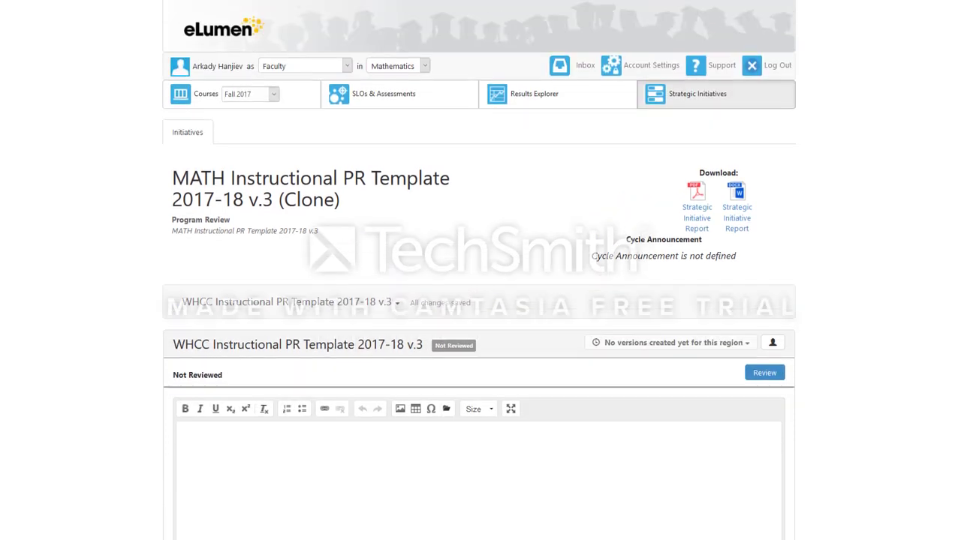
{"action": "scroll", "coordinate": [479, 300], "scroll_direction": "down", "scroll_amount": 3}
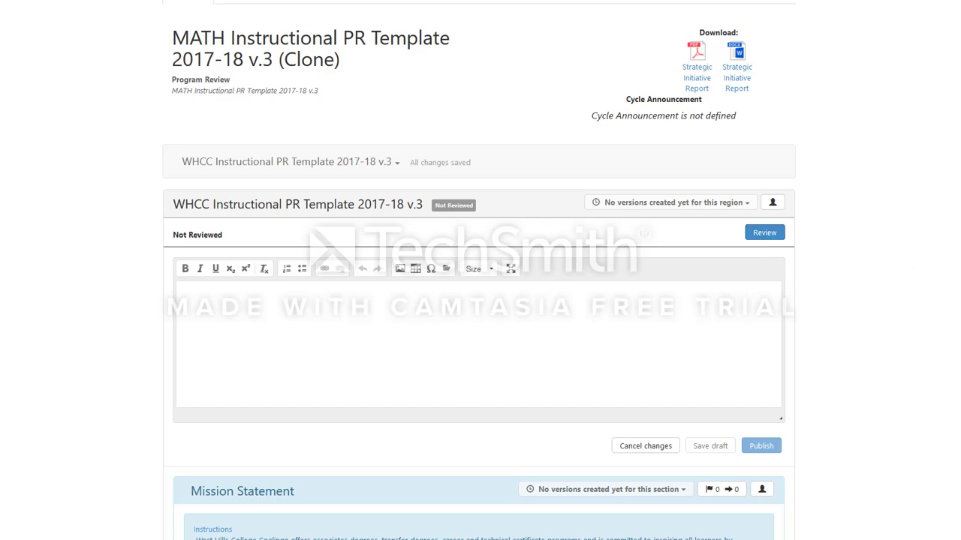
{"action": "scroll", "coordinate": [479, 300], "scroll_direction": "down", "scroll_amount": 4}
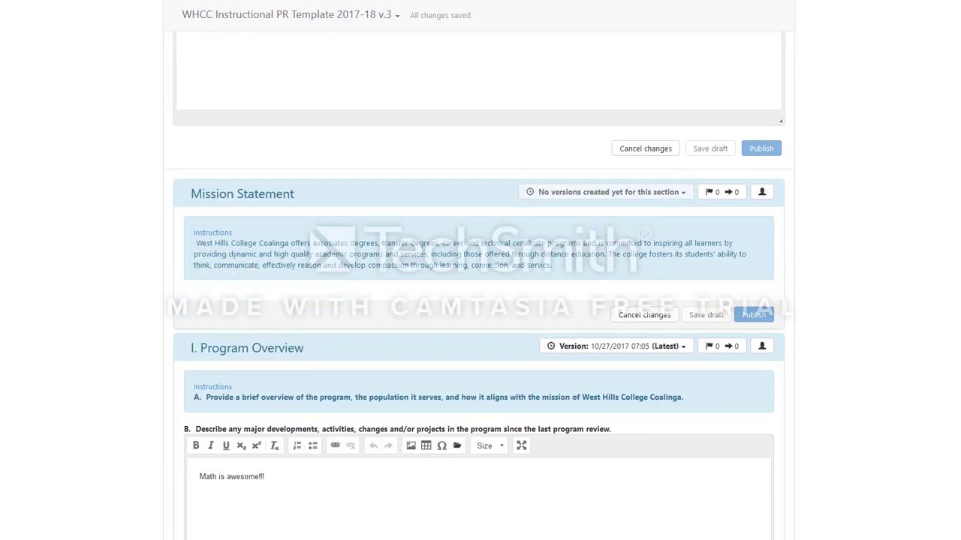
{"action": "scroll", "coordinate": [479, 300], "scroll_direction": "down", "scroll_amount": 3}
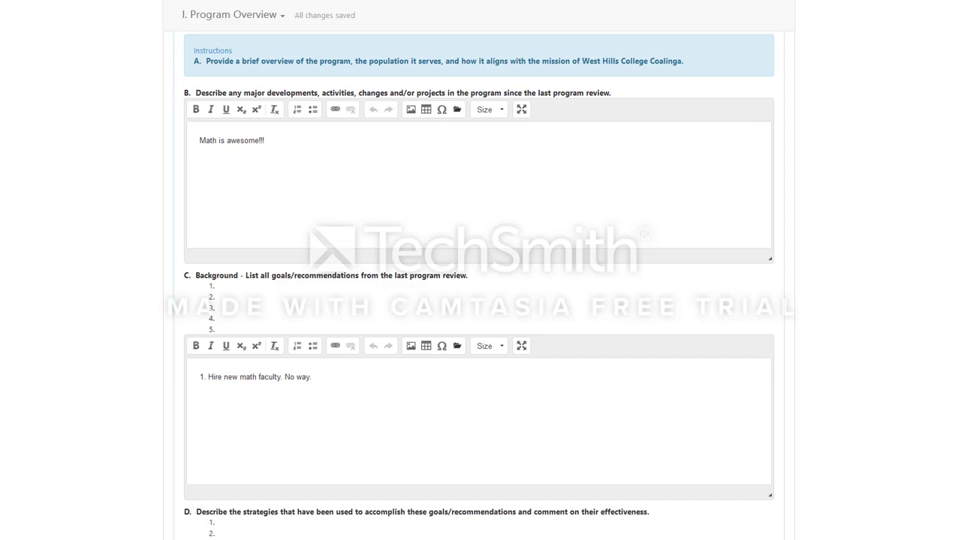
{"action": "scroll", "coordinate": [479, 285], "scroll_direction": "up", "scroll_amount": 10}
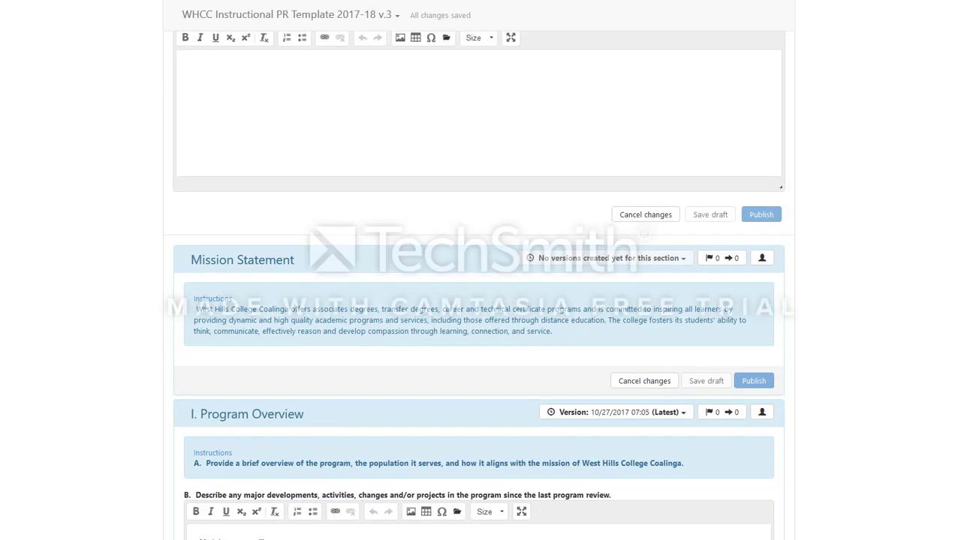
{"action": "scroll", "coordinate": [479, 285], "scroll_direction": "up", "scroll_amount": 2}
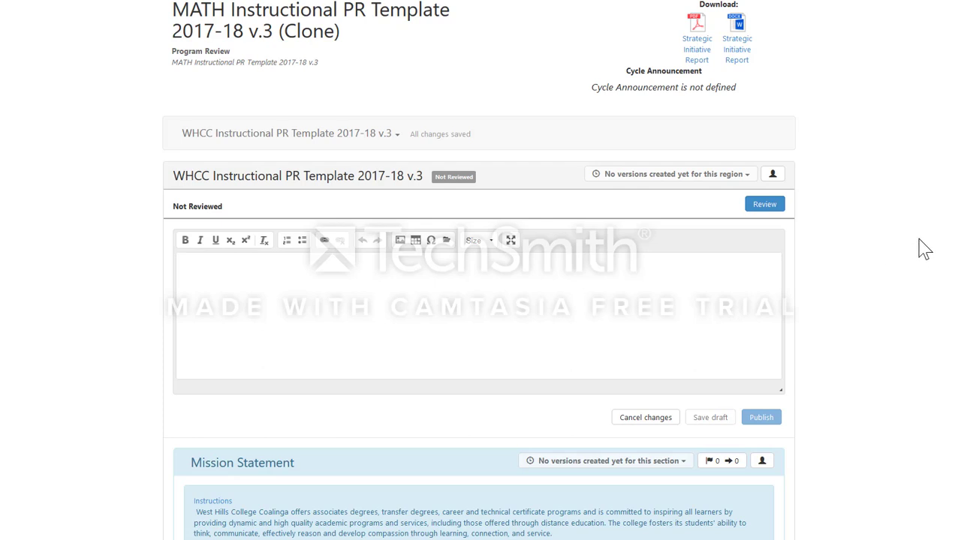
{"action": "scroll", "coordinate": [882, 241], "scroll_direction": "up", "scroll_amount": 1}
{"action": "scroll", "coordinate": [883, 242], "scroll_direction": "down", "scroll_amount": 1}
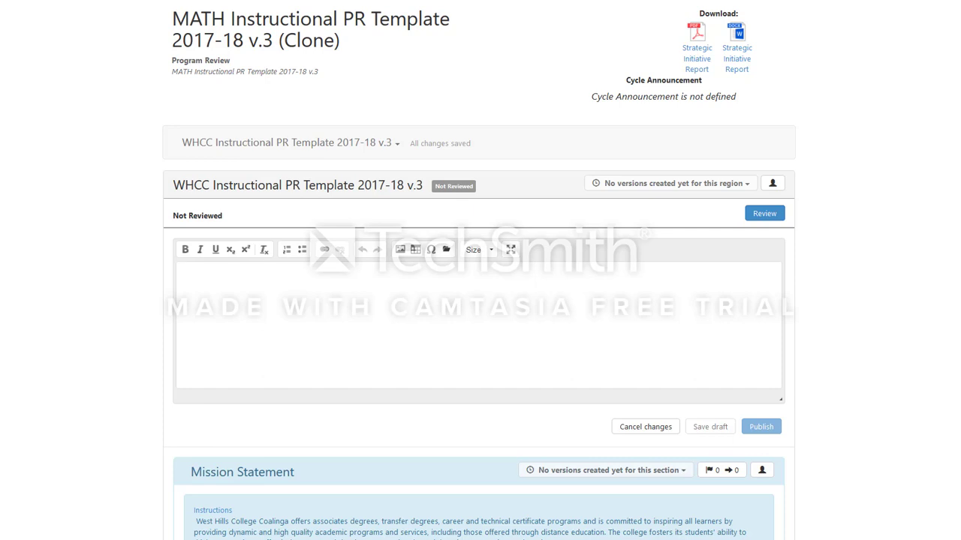
{"action": "scroll", "coordinate": [480, 300], "scroll_direction": "up", "scroll_amount": 2}
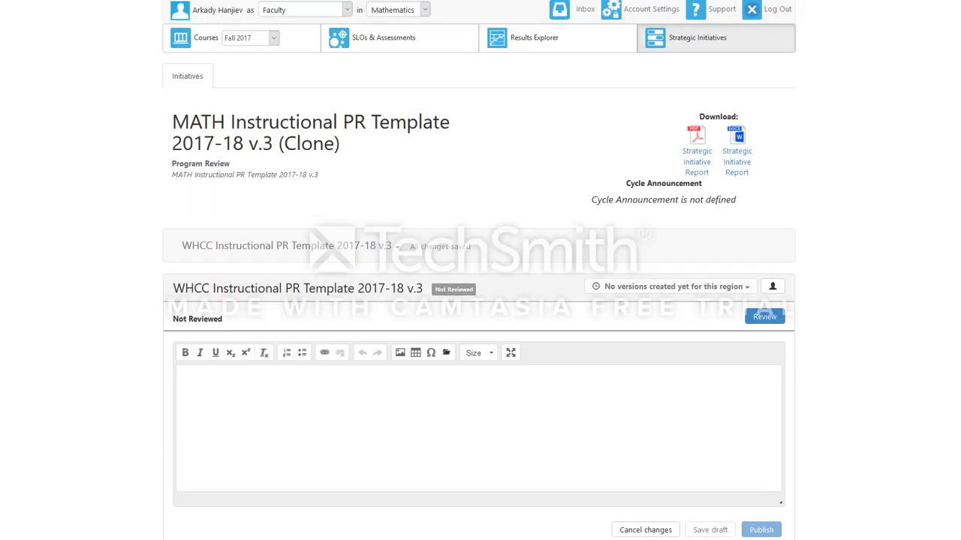